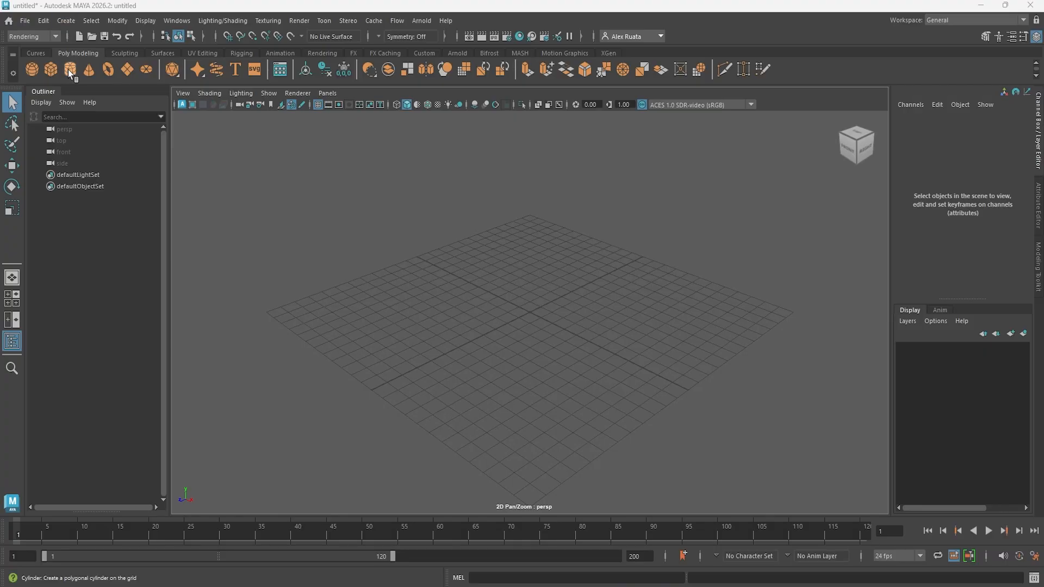
# - Create a polygon cylinder at the origin, without keeping a cube, and expand the cylinder's construction settings
pyautogui.click(54, 69)
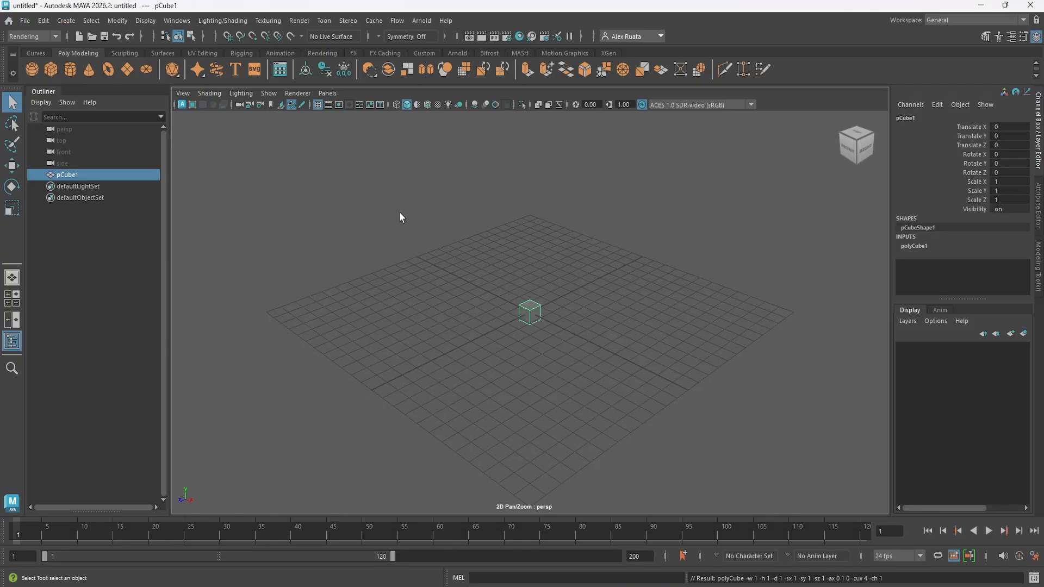
pyautogui.press('Delete')
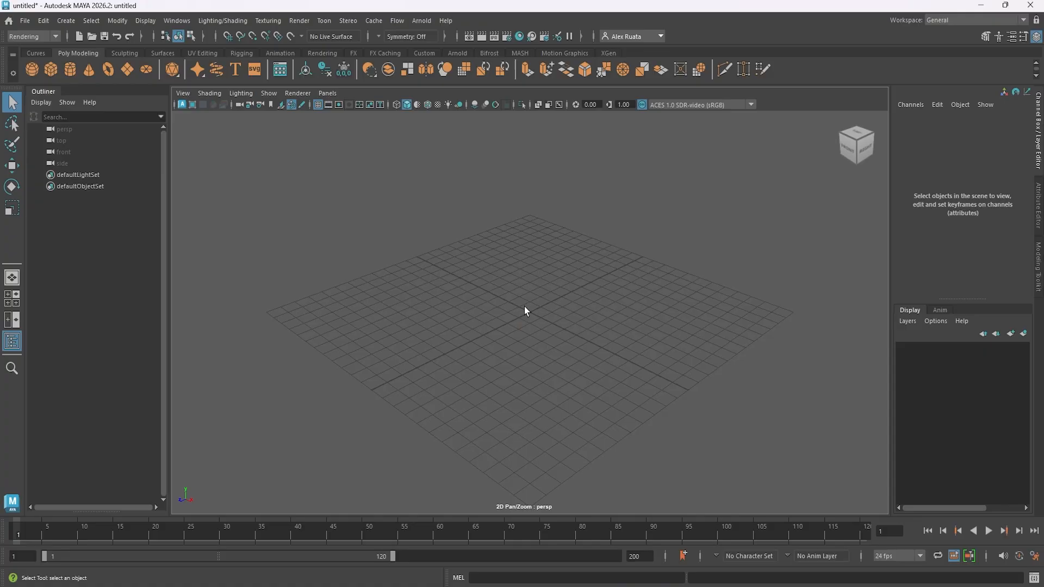
pyautogui.click(73, 66)
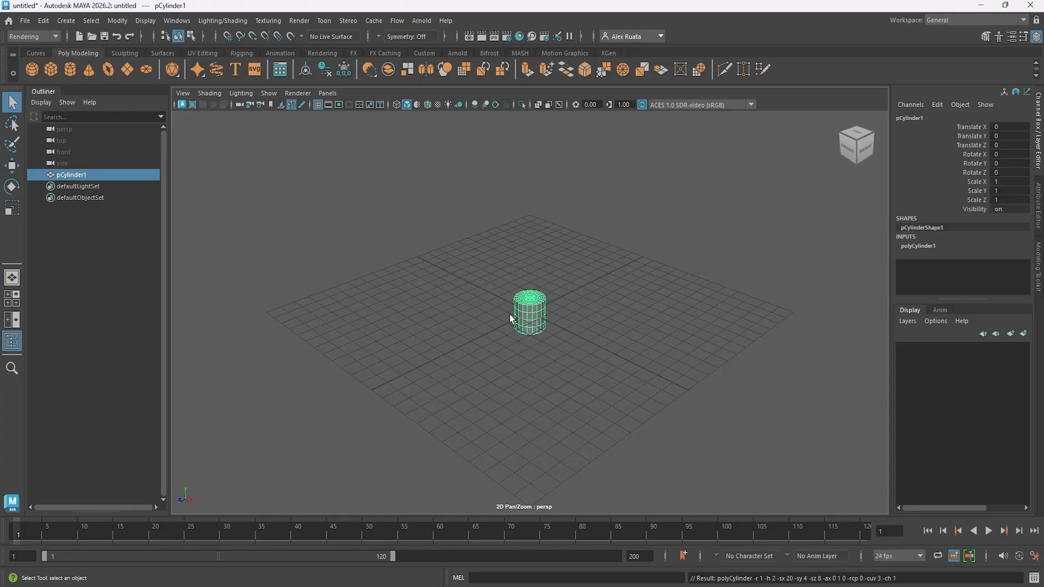
pyautogui.click(919, 247)
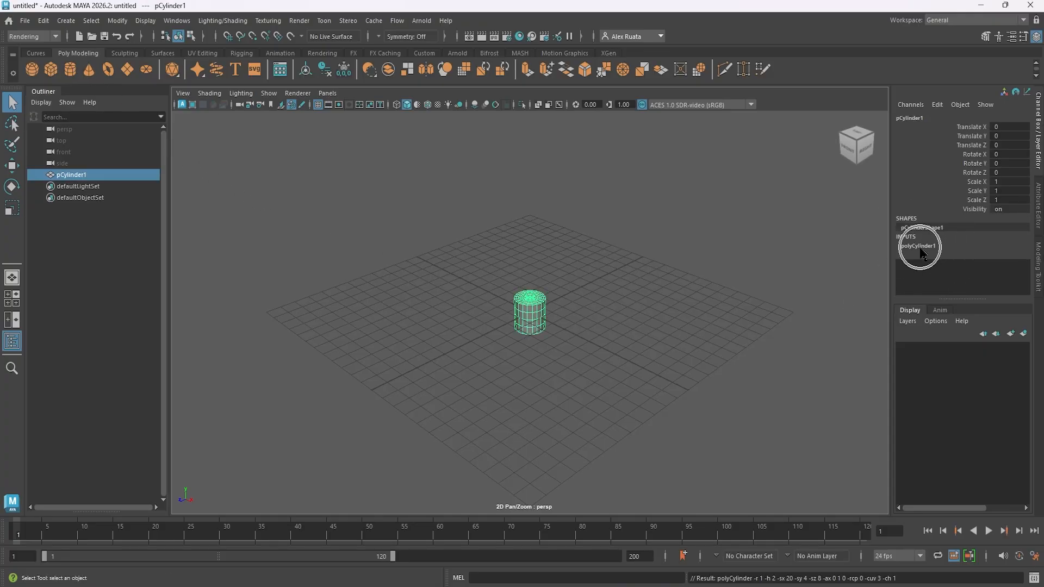
pyautogui.scroll(-1, 963, 276)
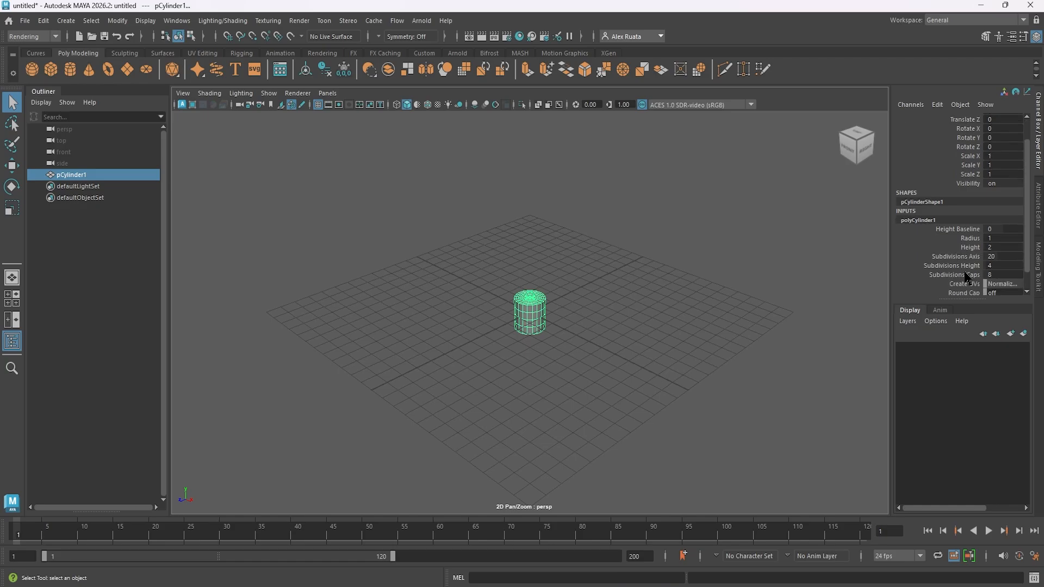
# - Reduce the cylinder's cap subdivisions, trying 5 and settling on 1
pyautogui.click(1008, 274)
pyautogui.write('5')
pyautogui.press('Return')
pyautogui.scroll(3, 595, 322)
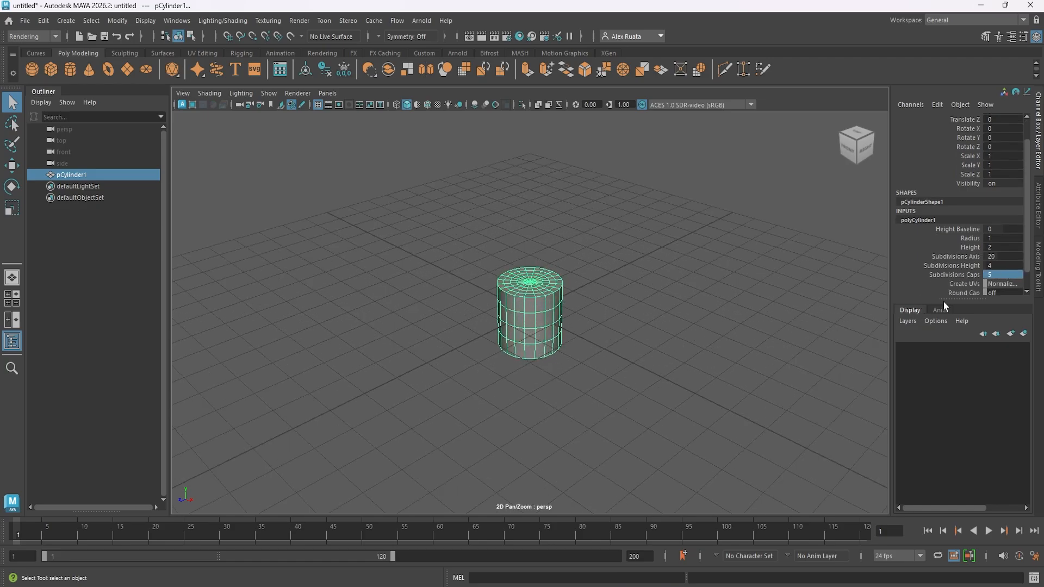
pyautogui.click(1001, 273)
pyautogui.write('1')
pyautogui.press('Return')
pyautogui.scroll(3, 592, 278)
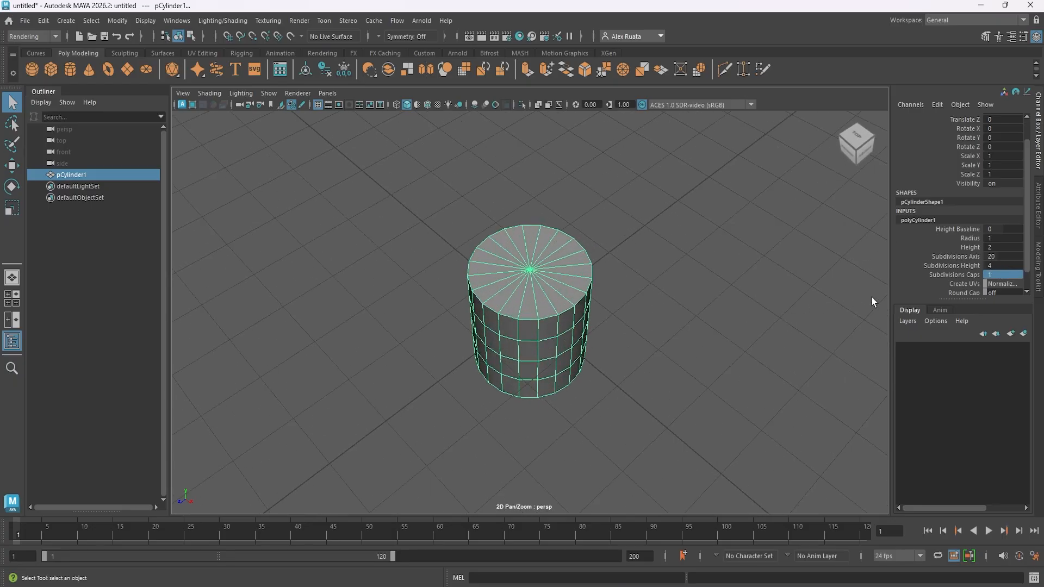
# - Turn the cylinder into a pentagonal prism by trying 6 axis subdivisions and settling on 5
pyautogui.click(1004, 256)
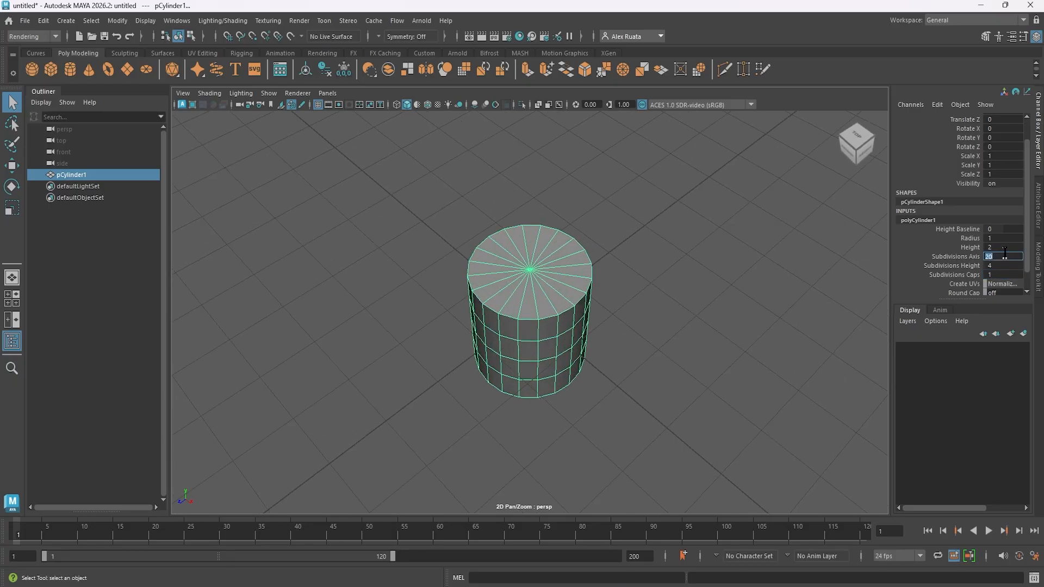
pyautogui.write('6')
pyautogui.press('Return')
pyautogui.click(1009, 253)
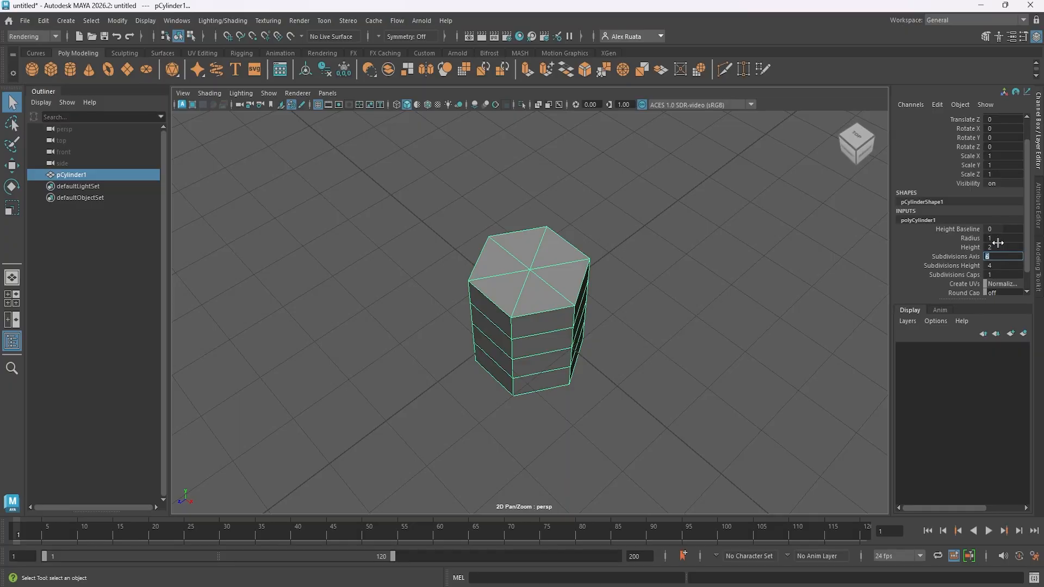
pyautogui.write('5')
pyautogui.press('Return')
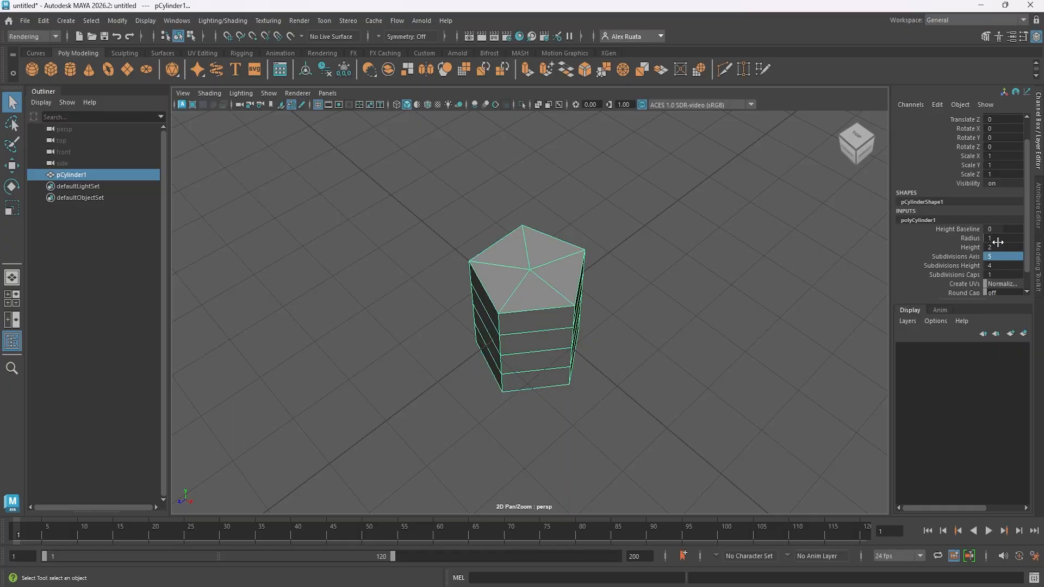
# - Try 4 axis subdivisions on the cylinder and set the value back to 5
pyautogui.keyDown('alt'); pyautogui.moveTo(574, 295); pyautogui.dragTo(571, 322); pyautogui.keyUp('alt')
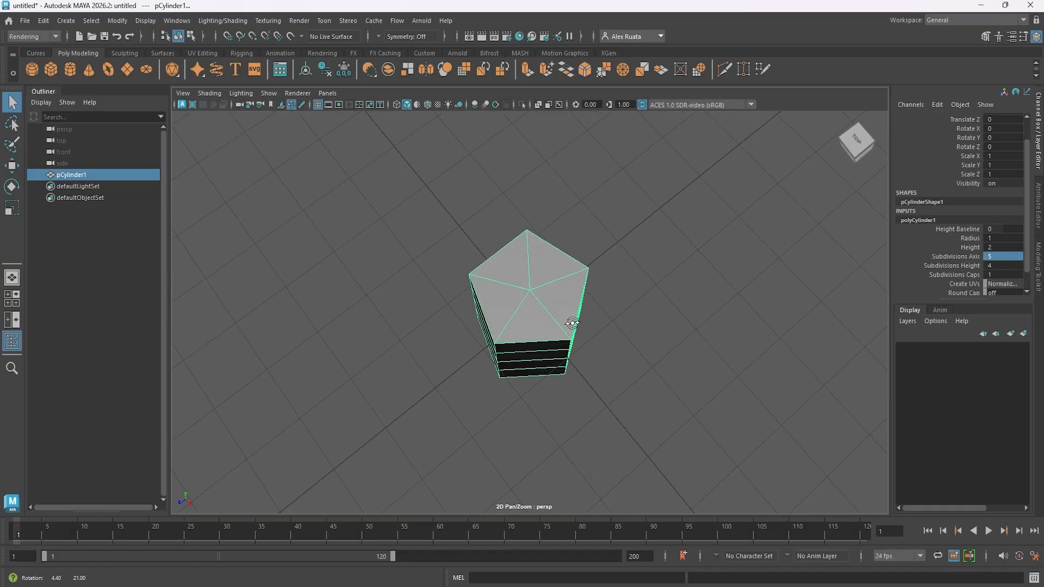
pyautogui.click(1006, 264)
pyautogui.click(1006, 257)
pyautogui.write('4')
pyautogui.press('Return')
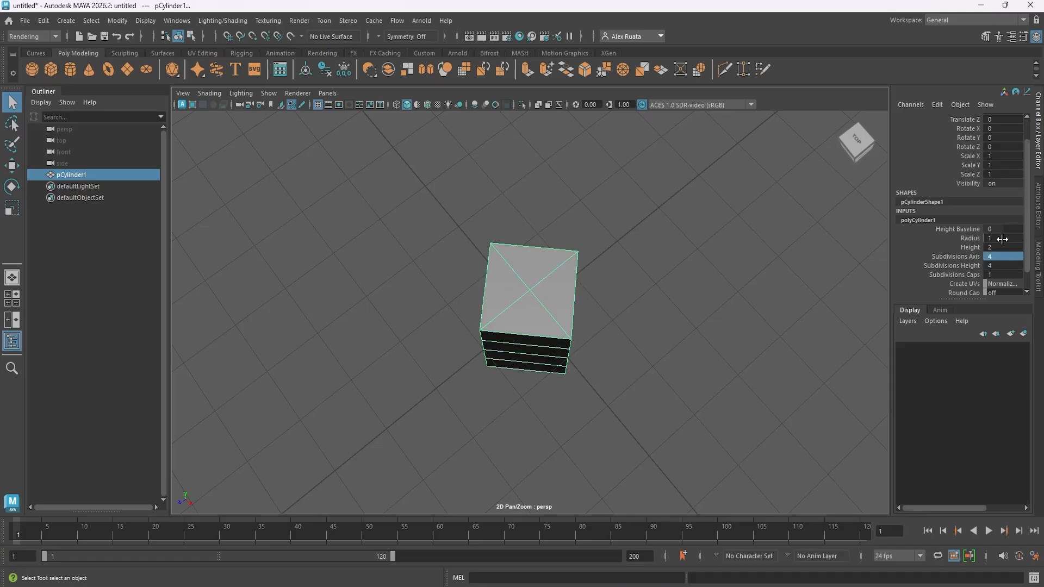
pyautogui.click(996, 258)
pyautogui.write('5')
pyautogui.press('Return')
# - Flatten the pentagonal prism vertically to a Scale Y of about 0.1
pyautogui.keyDown('alt'); pyautogui.moveTo(691, 335); pyautogui.dragTo(452, 291); pyautogui.keyUp('alt')
pyautogui.press('r')
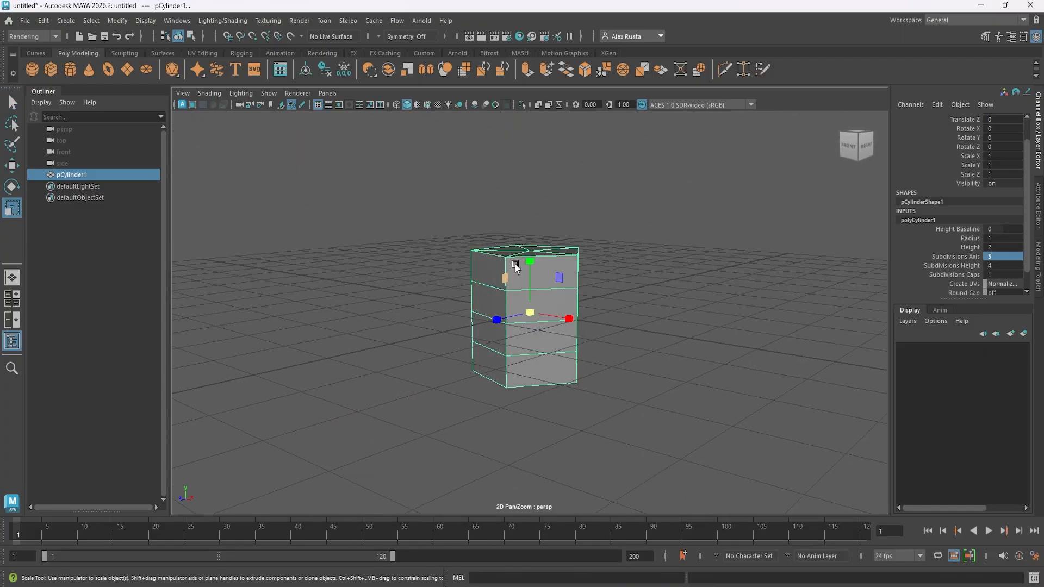
pyautogui.moveTo(530, 252); pyautogui.dragTo(523, 379)
# - Enlarge the flat pentagon uniformly in the top view to a scale of about 2.1 in X and Z
pyautogui.press('space')
pyautogui.press('space')
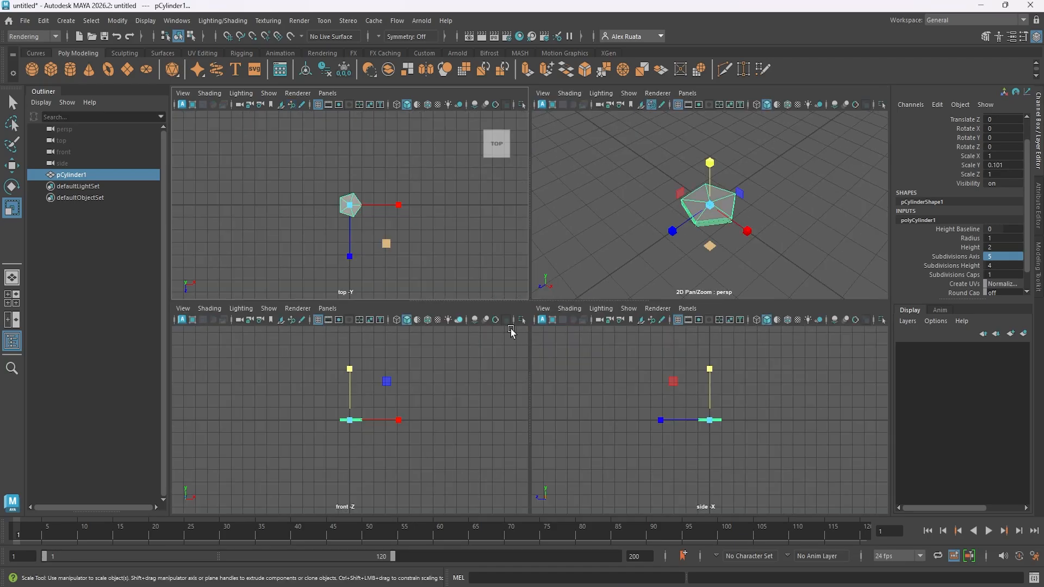
pyautogui.scroll(2, 542, 326)
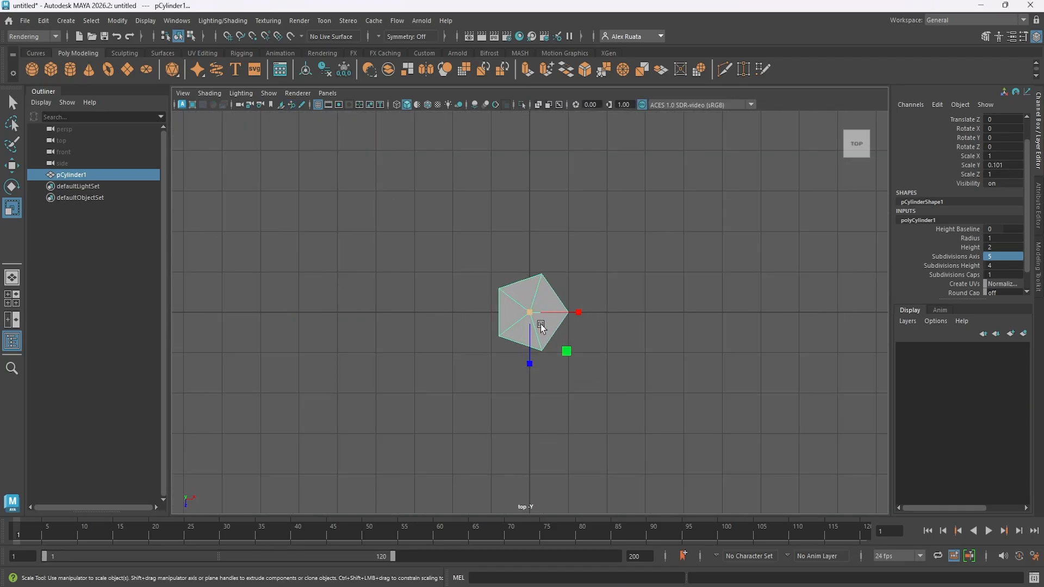
pyautogui.scroll(1, 542, 326)
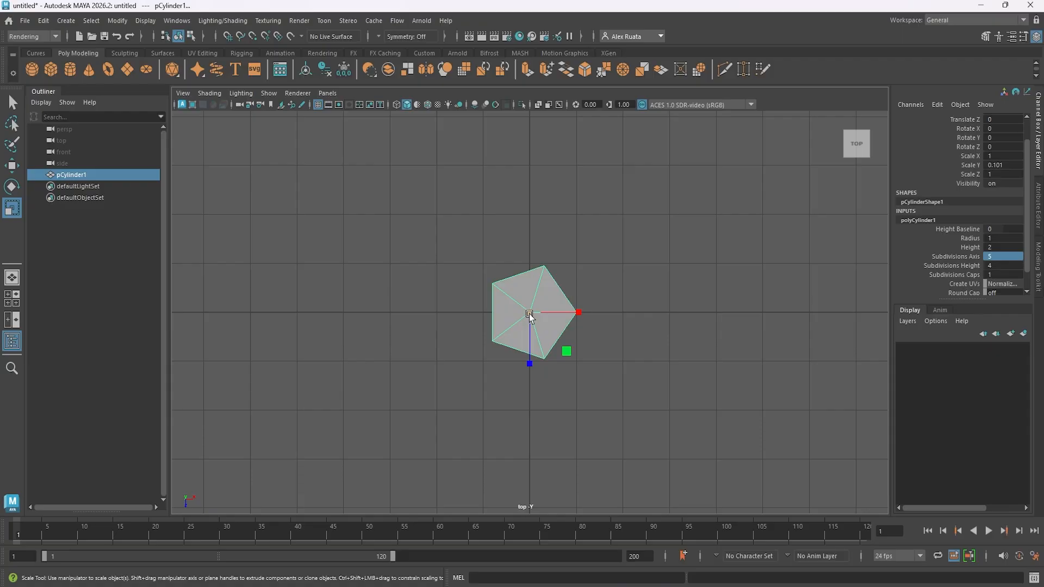
pyautogui.moveTo(530, 314); pyautogui.dragTo(599, 299)
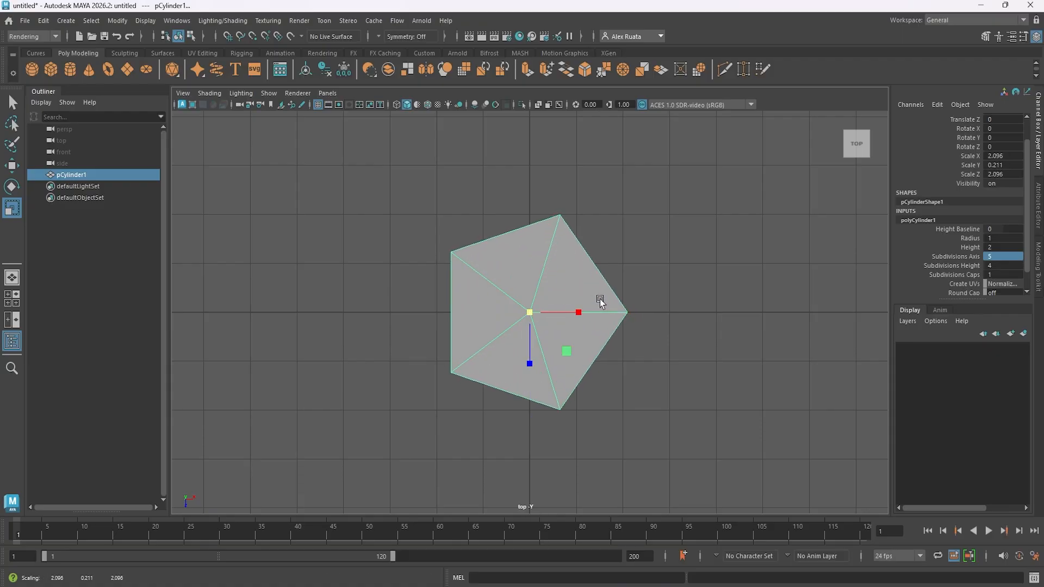
# - Compare shaded and wireframe display in the top view and leave it in wireframe
pyautogui.click(396, 105)
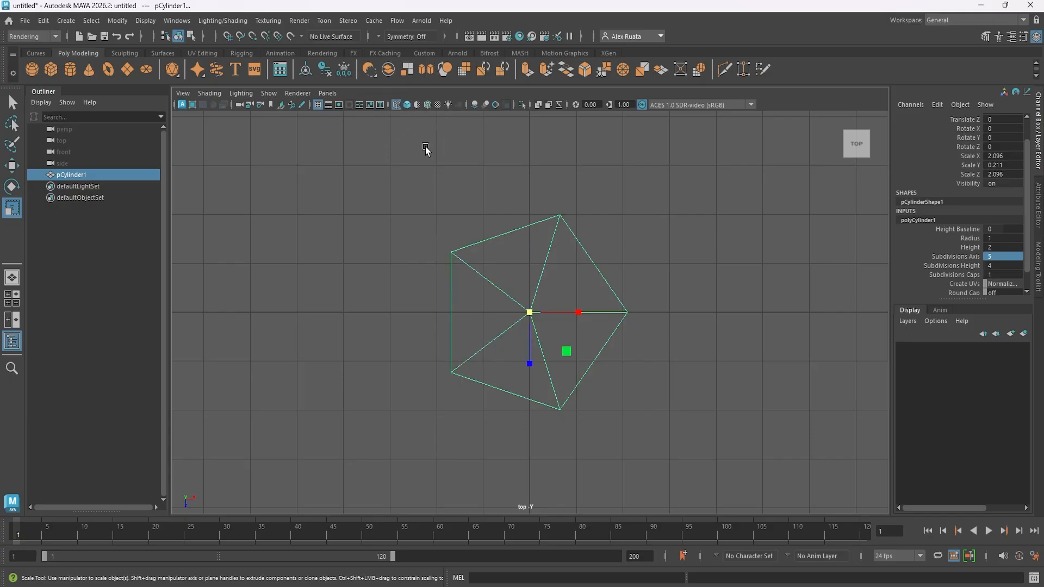
pyautogui.press('5')
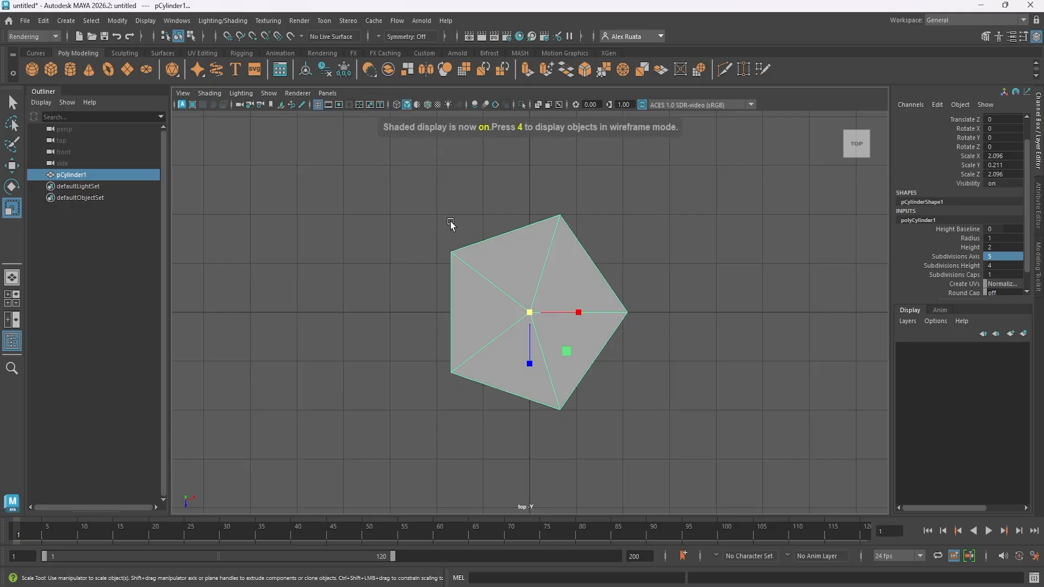
pyautogui.press('4')
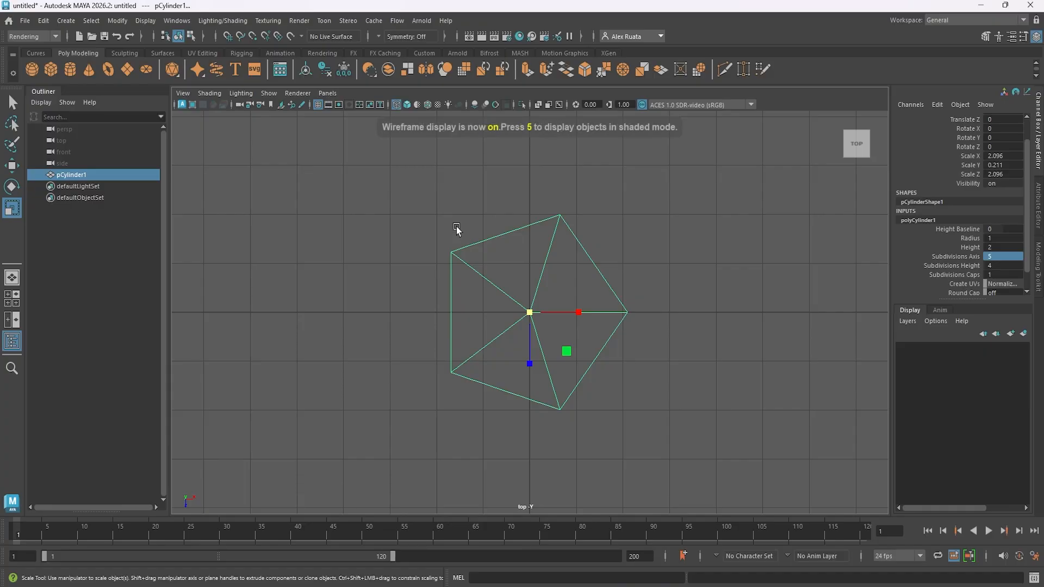
pyautogui.press('w')
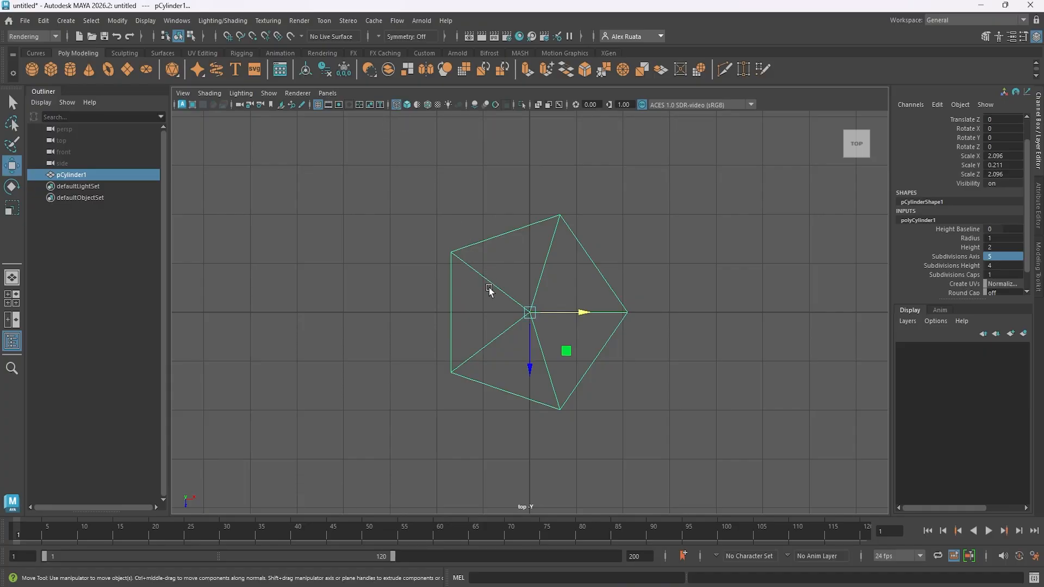
pyautogui.scroll(-5, 490, 291)
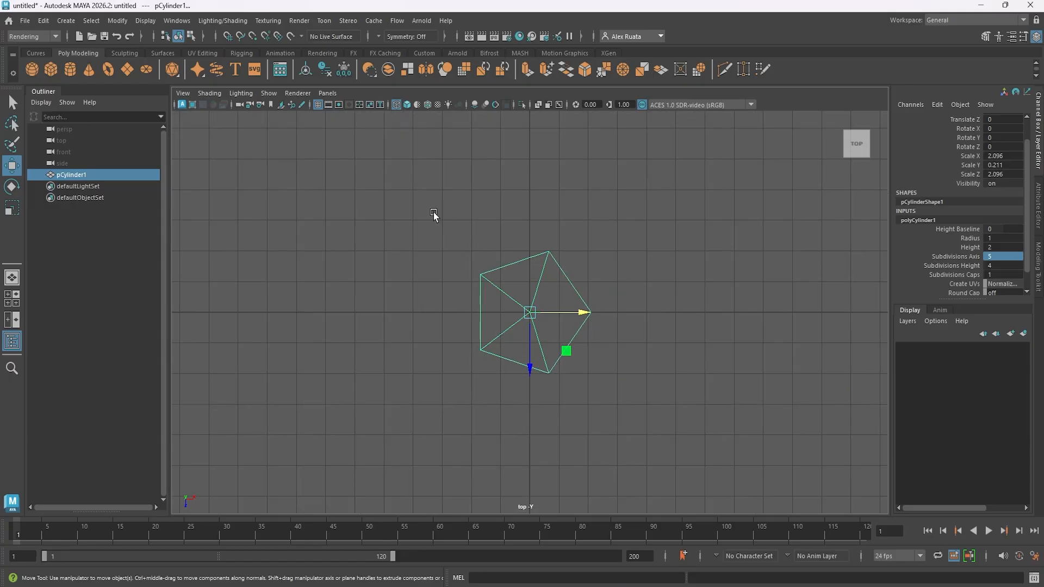
# - Create a polygon cube at the centre of the pentagon
pyautogui.click(51, 69)
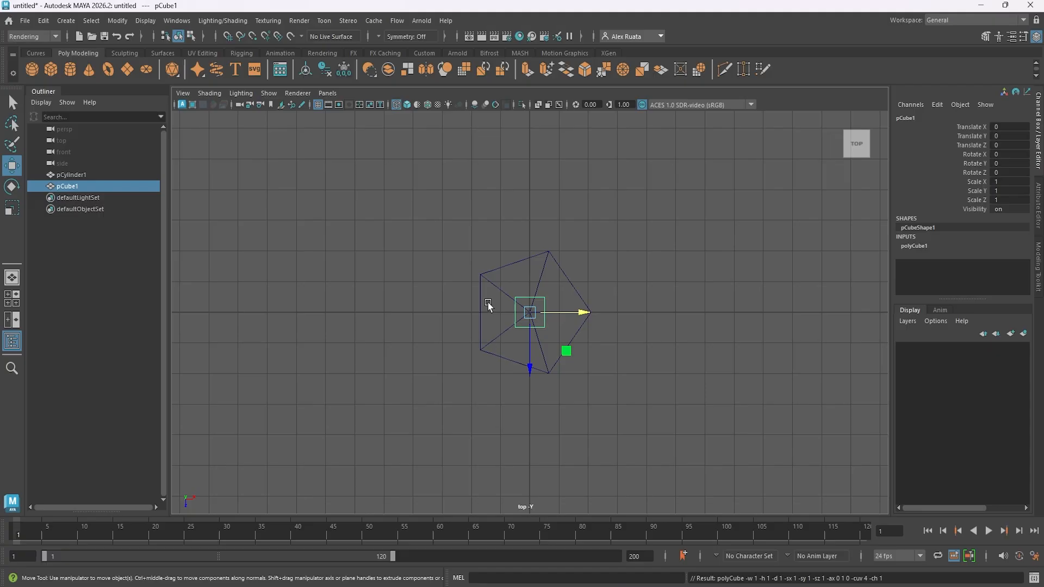
pyautogui.scroll(4, 545, 328)
pyautogui.scroll(-3, 547, 327)
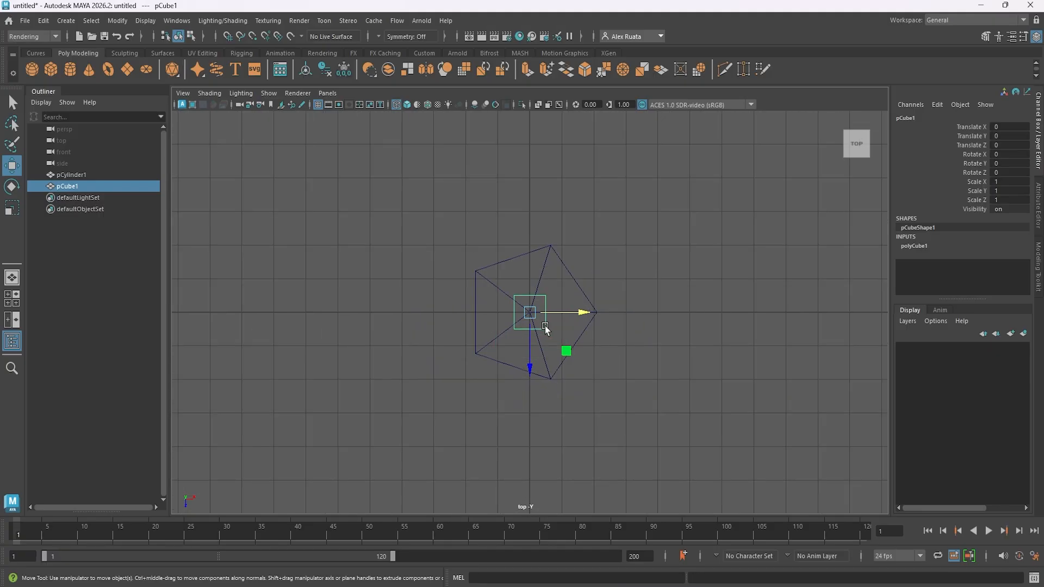
pyautogui.scroll(1, 549, 304)
# - Scale the pentagon up uniformly to about 3.16 in X and Z, and shrink the central cube to about 0.6
pyautogui.click(550, 260)
pyautogui.click(558, 242)
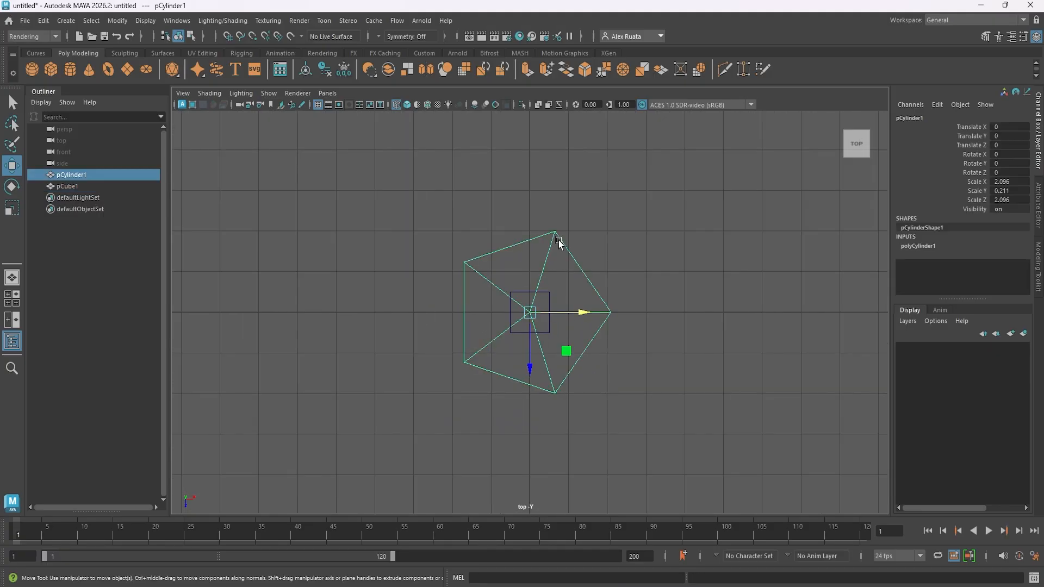
pyautogui.press('r')
pyautogui.moveTo(530, 312); pyautogui.dragTo(588, 290)
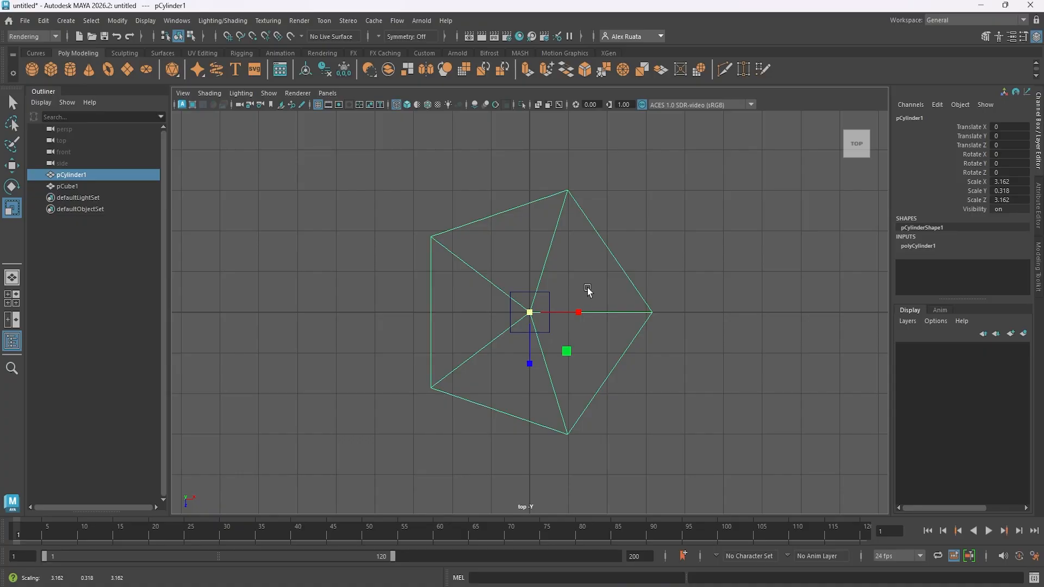
pyautogui.click(550, 307)
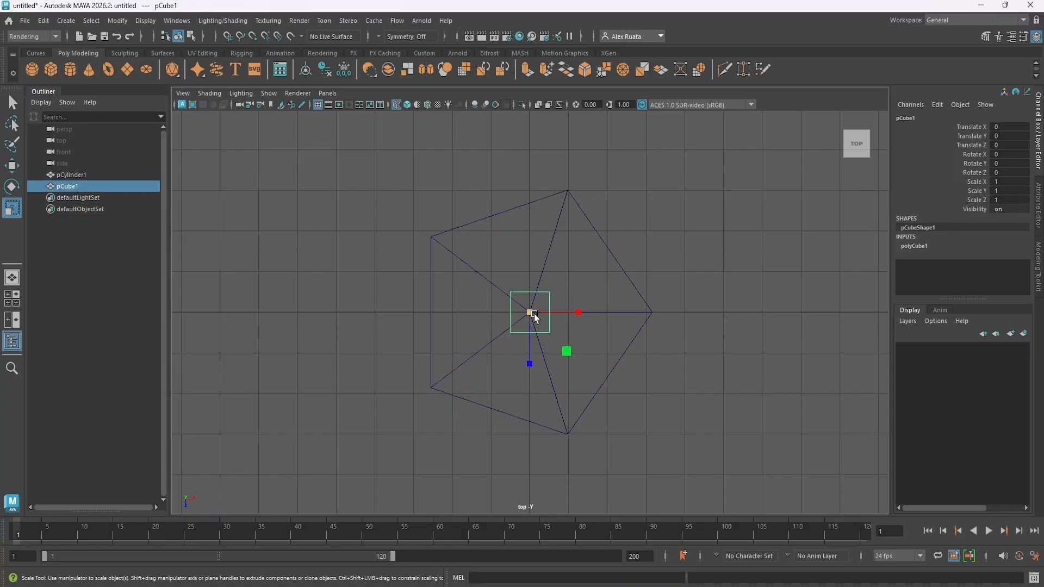
pyautogui.moveTo(534, 314); pyautogui.dragTo(520, 319)
# - Raise the pentagon above the cube to a Translate Y of about 2.6
pyautogui.press('space')
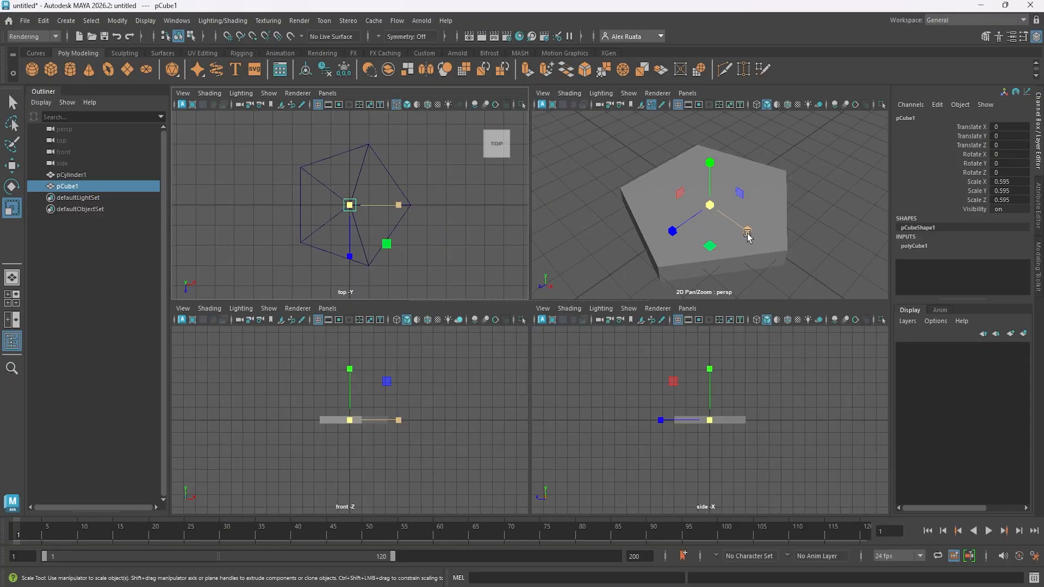
pyautogui.press('space')
pyautogui.keyDown('alt'); pyautogui.moveTo(625, 309); pyautogui.dragTo(618, 275); pyautogui.keyUp('alt')
pyautogui.click(609, 303)
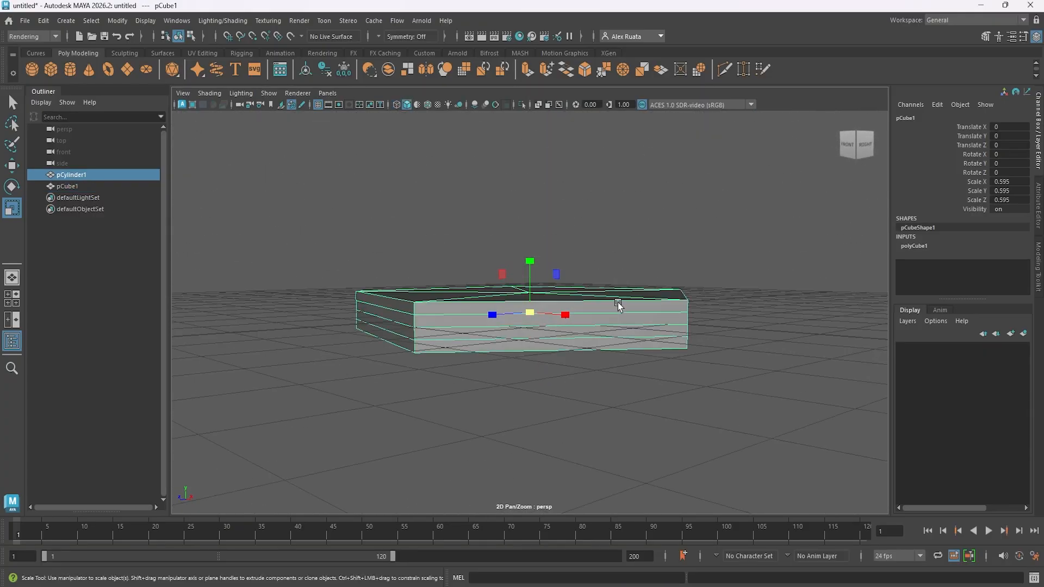
pyautogui.press('w')
pyautogui.moveTo(530, 261); pyautogui.dragTo(537, 95)
pyautogui.press('space')
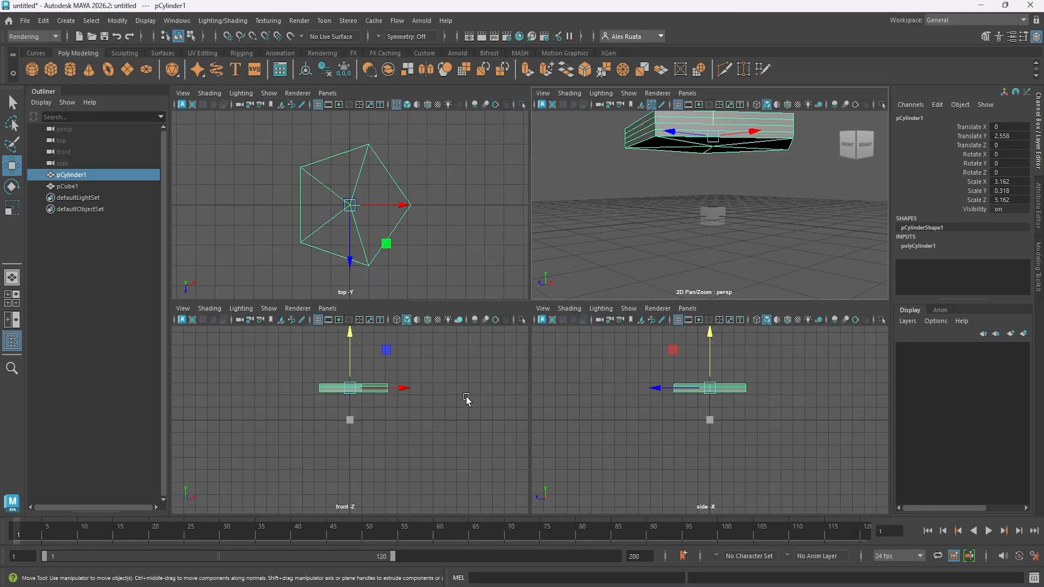
pyautogui.moveTo(351, 337)
pyautogui.mouseDown()
pyautogui.moveTo(361, 325)
pyautogui.moveTo(355, 334)
pyautogui.mouseUp()
# - Stretch the cube into a post scaled about 0.49 by 3.6 by 0.49 and raise it to about 0.97 in Y beneath the pentagon
pyautogui.click(351, 420)
pyautogui.press('r')
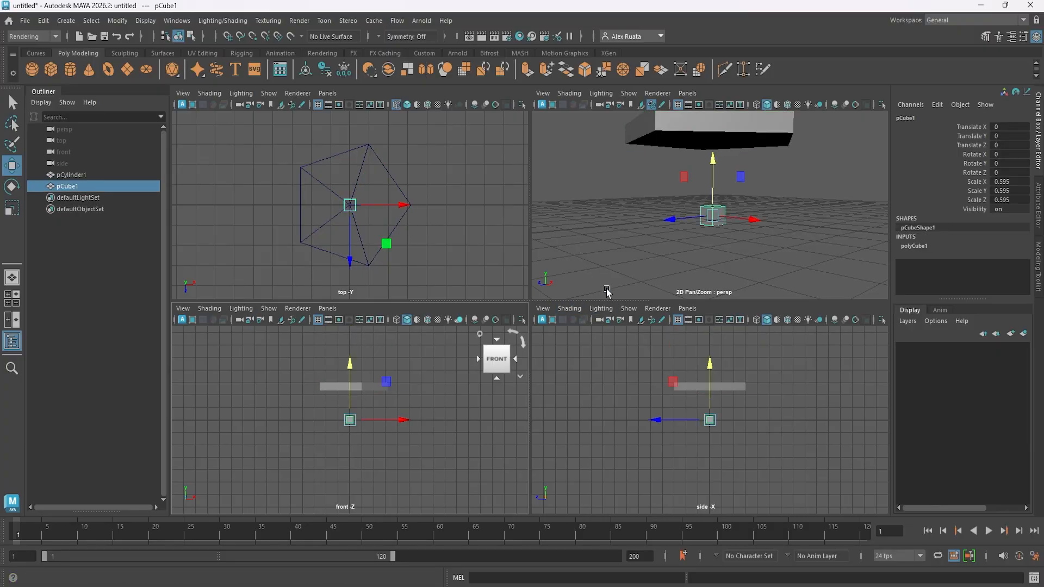
pyautogui.moveTo(713, 169); pyautogui.dragTo(730, 2)
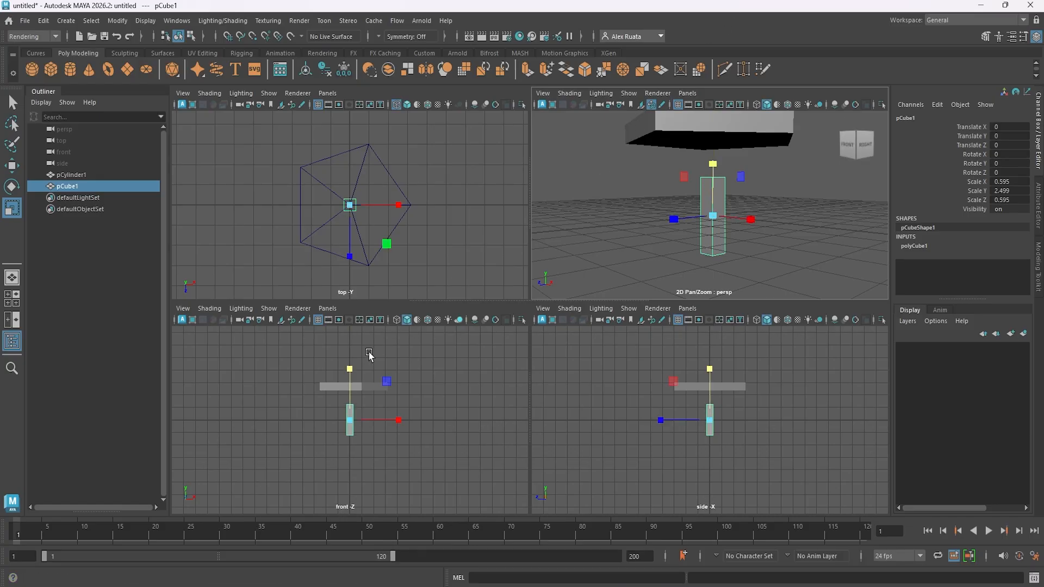
pyautogui.moveTo(352, 368); pyautogui.dragTo(354, 358)
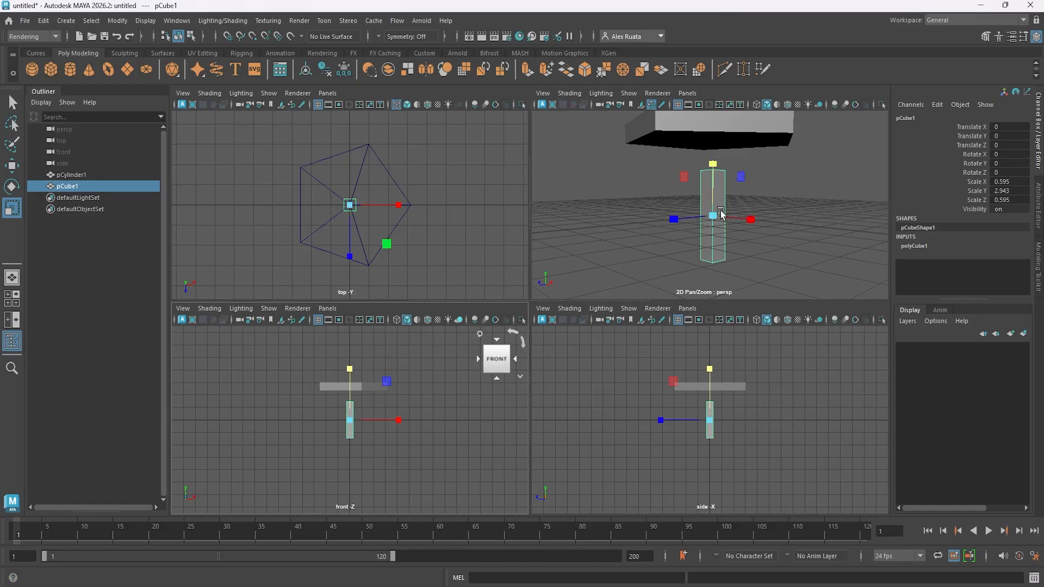
pyautogui.moveTo(708, 212); pyautogui.dragTo(707, 217)
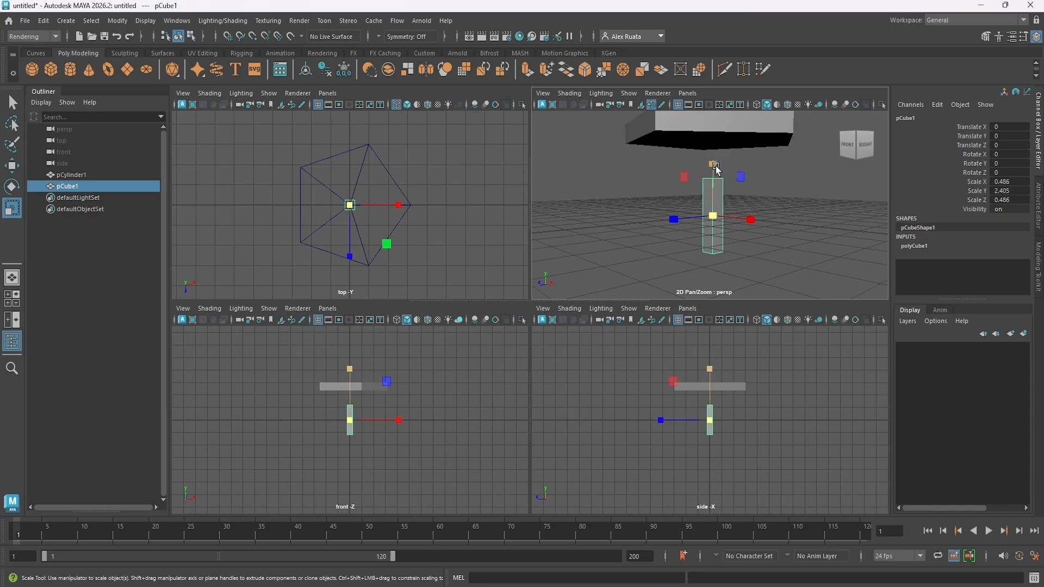
pyautogui.press('w')
pyautogui.moveTo(714, 170); pyautogui.dragTo(716, 140)
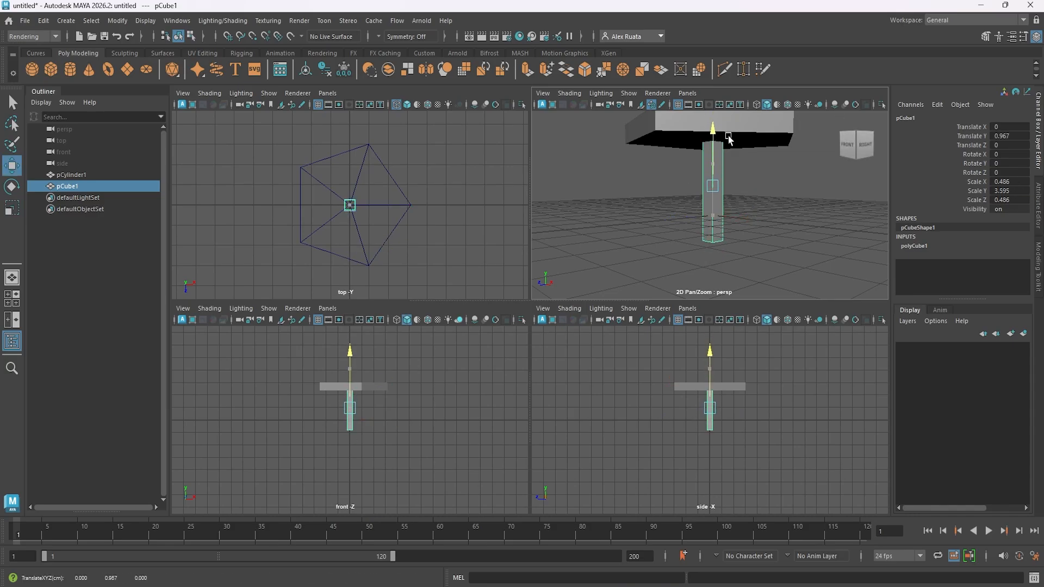
# - Move the post off the pentagon in the top view to about X -3.9 and Z -2.7
pyautogui.press('space')
pyautogui.scroll(5, 582, 326)
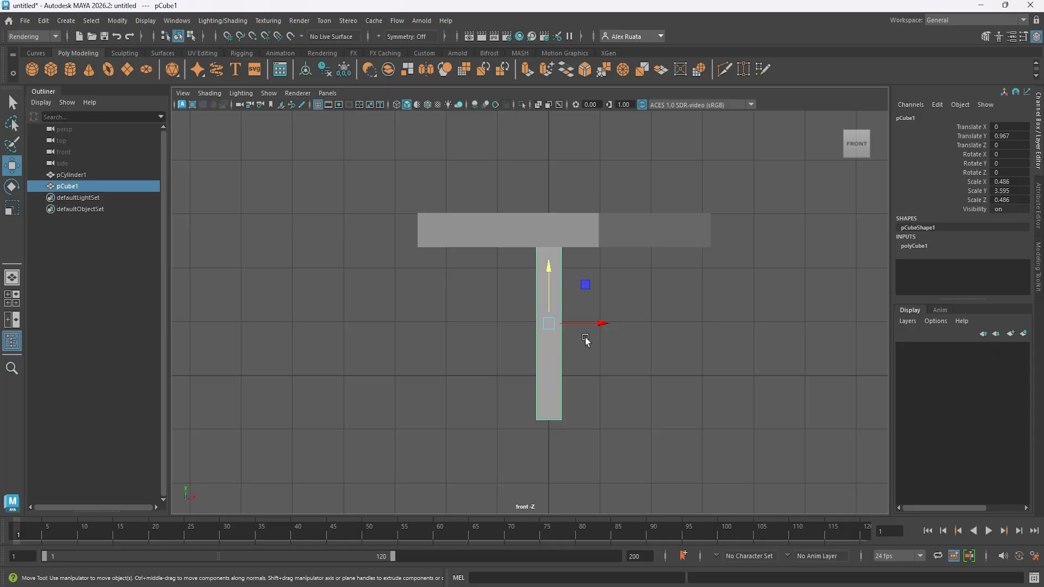
pyautogui.press('space')
pyautogui.press('space')
pyautogui.keyDown('alt'); pyautogui.moveTo(581, 258); pyautogui.dragTo(595, 301); pyautogui.keyUp('alt')
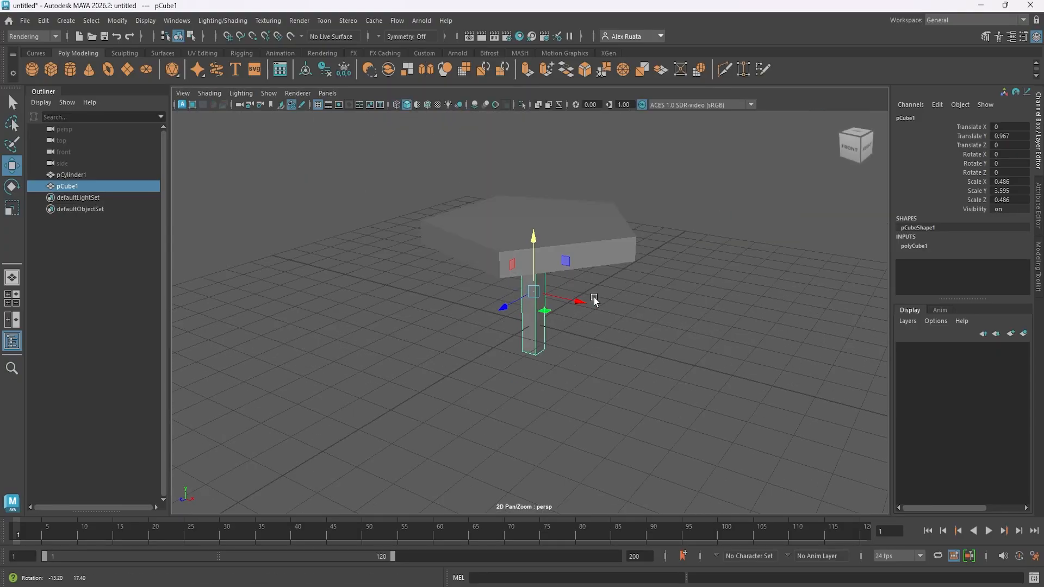
pyautogui.press('space')
pyautogui.press('space')
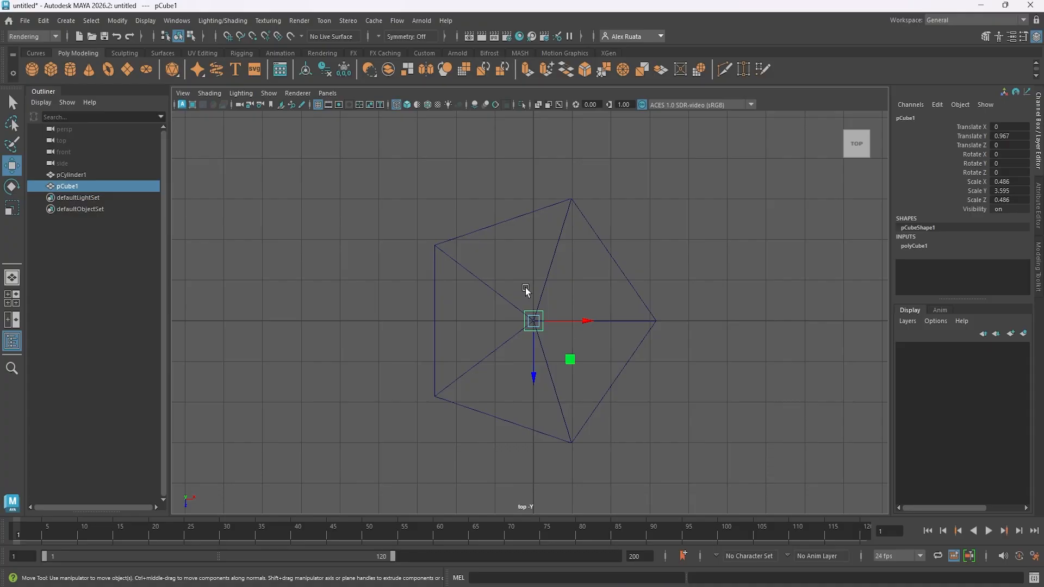
pyautogui.click(228, 37)
pyautogui.moveTo(536, 322); pyautogui.dragTo(382, 211)
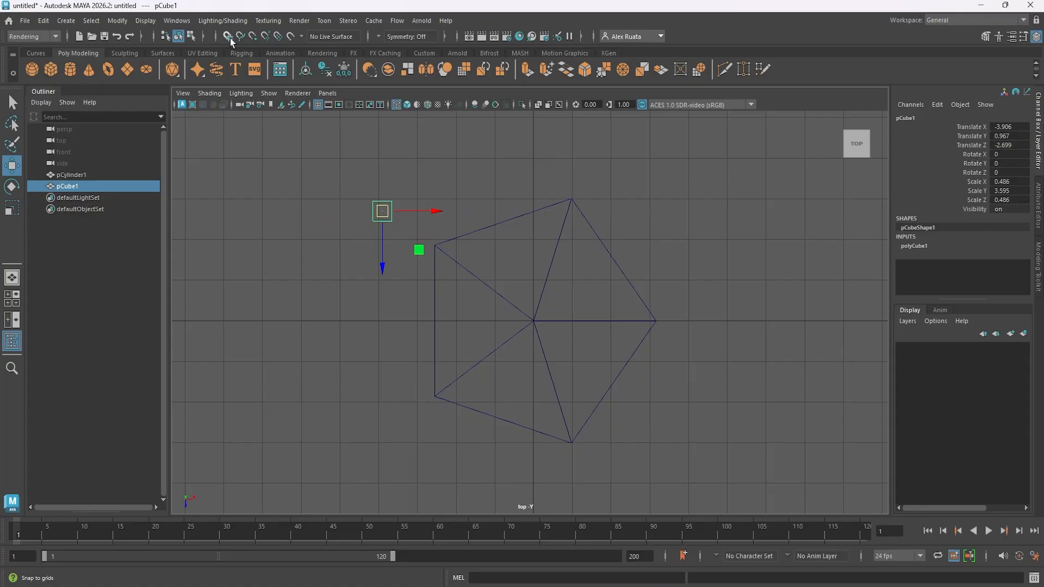
# - With grid snapping on, place the post at X 1, Z -2 and duplicates of it at X 2, Z 0 and X 1, Z 2
pyautogui.click(227, 36)
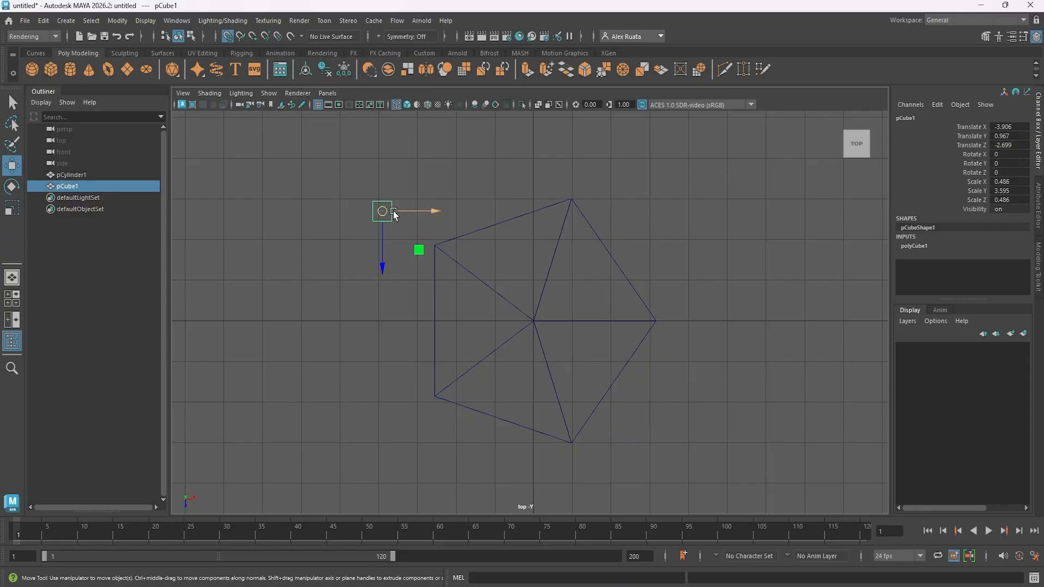
pyautogui.moveTo(382, 212); pyautogui.dragTo(558, 417)
pyautogui.hotkey('ctrl', 'd')
pyautogui.hotkey('ctrl', 'd')
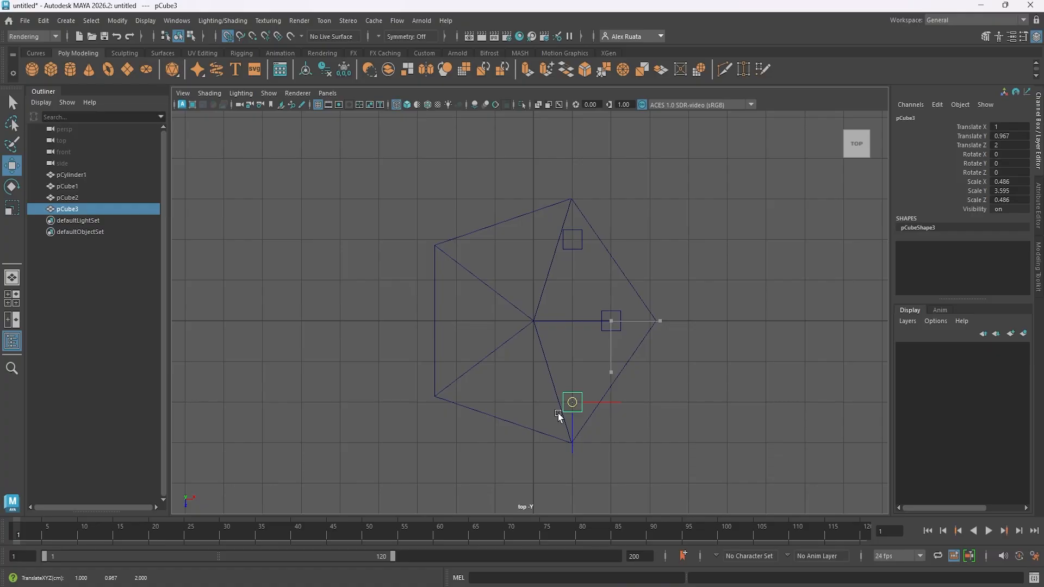
# - Add two more duplicate posts snapped to the grid at X -2, Z 1 and X -2, Z -1
pyautogui.moveTo(559, 417); pyautogui.dragTo(457, 287)
pyautogui.hotkey('ctrl', 'd')
pyautogui.hotkey('ctrl', 'd')
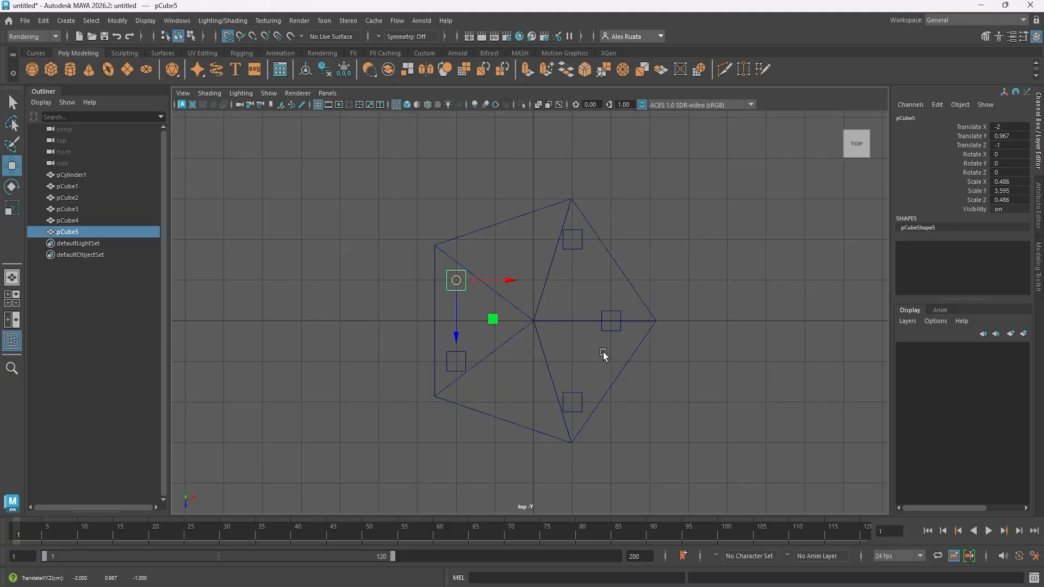
pyautogui.click(627, 300)
# - Thin the pentagonal top to a Scale Y of about 0.234 and raise it to about 2.84 in Y
pyautogui.press('space')
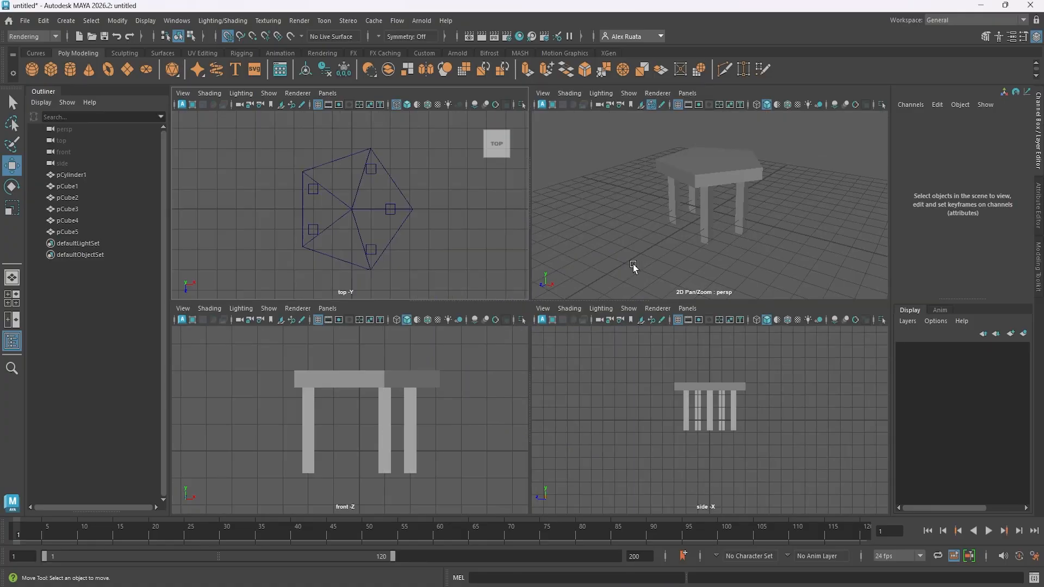
pyautogui.press('space')
pyautogui.keyDown('alt'); pyautogui.moveTo(651, 253); pyautogui.dragTo(690, 288); pyautogui.keyUp('alt')
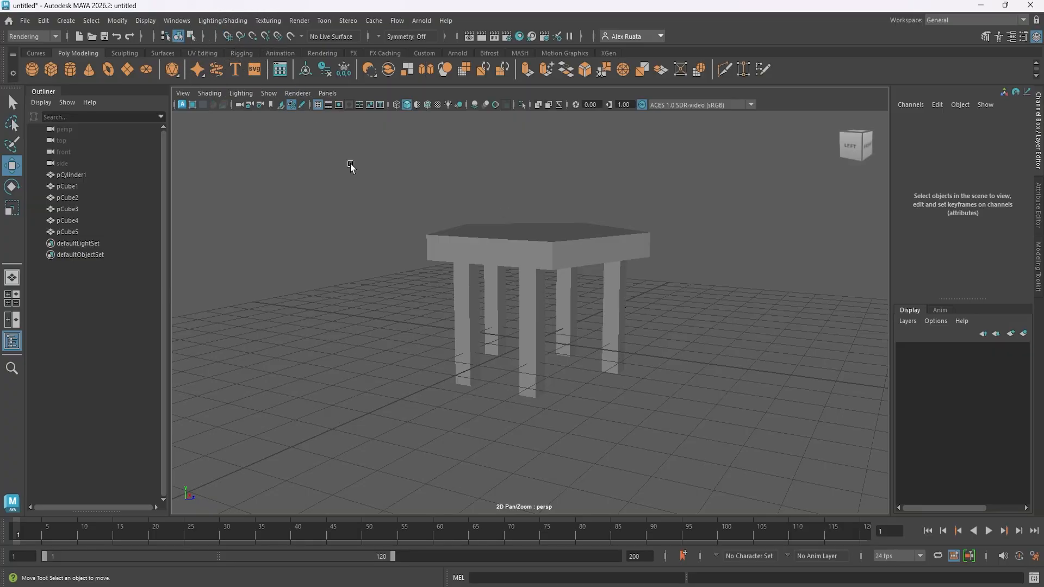
pyautogui.keyDown('alt'); pyautogui.moveTo(350, 163); pyautogui.dragTo(424, 300); pyautogui.keyUp('alt')
pyautogui.click(507, 237)
pyautogui.keyDown('alt'); pyautogui.moveTo(509, 272); pyautogui.dragTo(507, 306, button='middle'); pyautogui.keyUp('alt')
pyautogui.press('r')
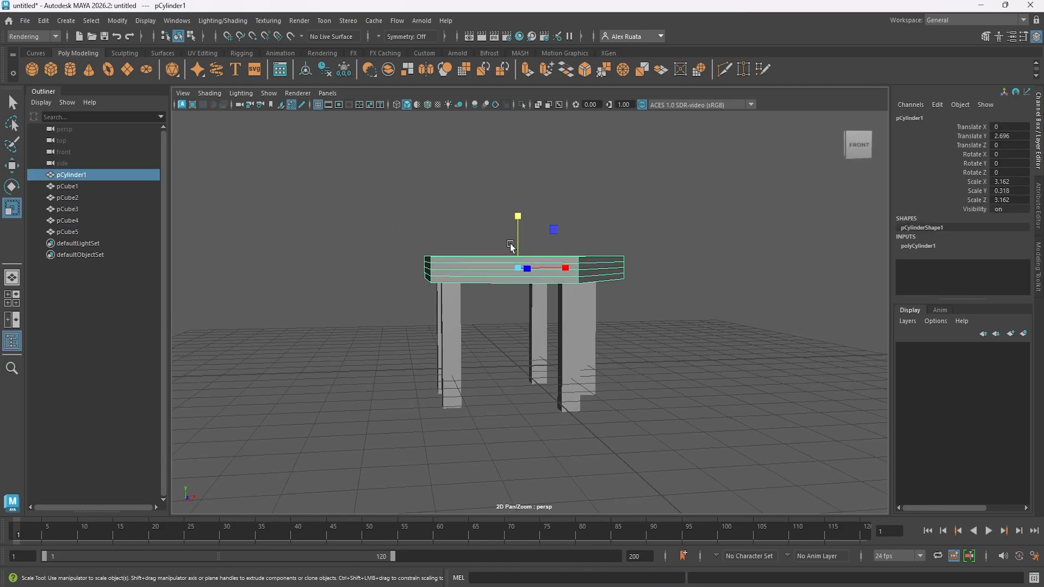
pyautogui.moveTo(520, 216); pyautogui.dragTo(520, 227)
pyautogui.press('w')
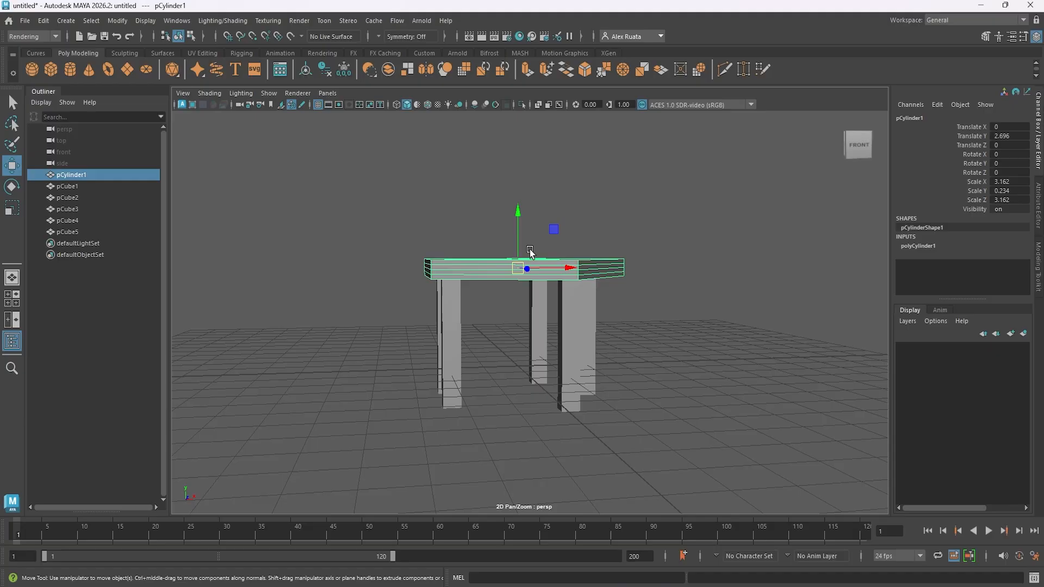
pyautogui.scroll(3, 533, 266)
pyautogui.keyDown('alt'); pyautogui.moveTo(535, 272); pyautogui.dragTo(531, 256); pyautogui.keyUp('alt')
pyautogui.moveTo(517, 203); pyautogui.dragTo(448, 214)
# - Duplicate the top into an upper slab scaled about 3.58 by 0.17 by 3.58, resting at about 3.1 in Y
pyautogui.hotkey('ctrl', 'd')
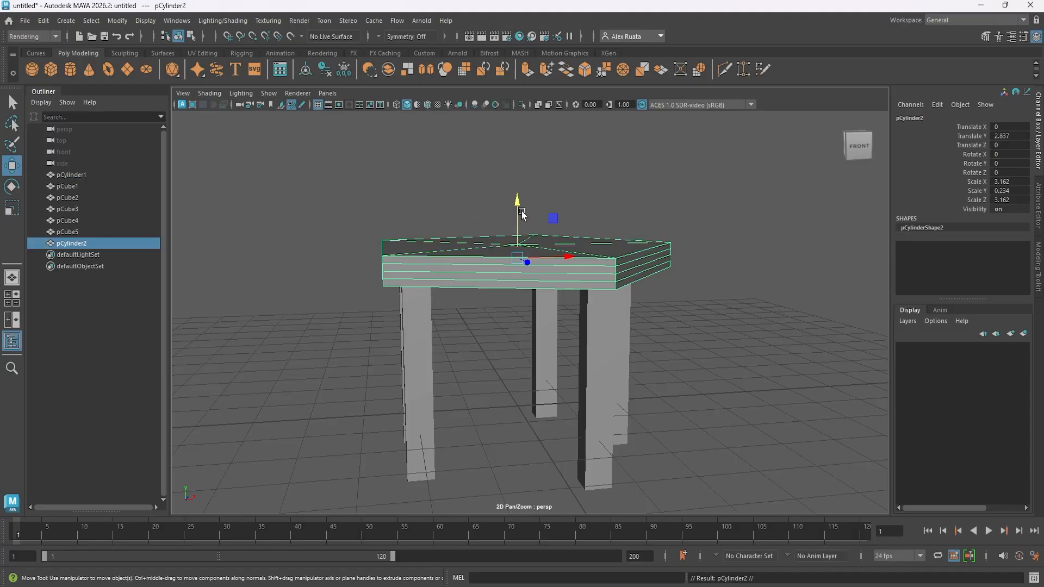
pyautogui.moveTo(522, 214); pyautogui.dragTo(520, 174)
pyautogui.press('r')
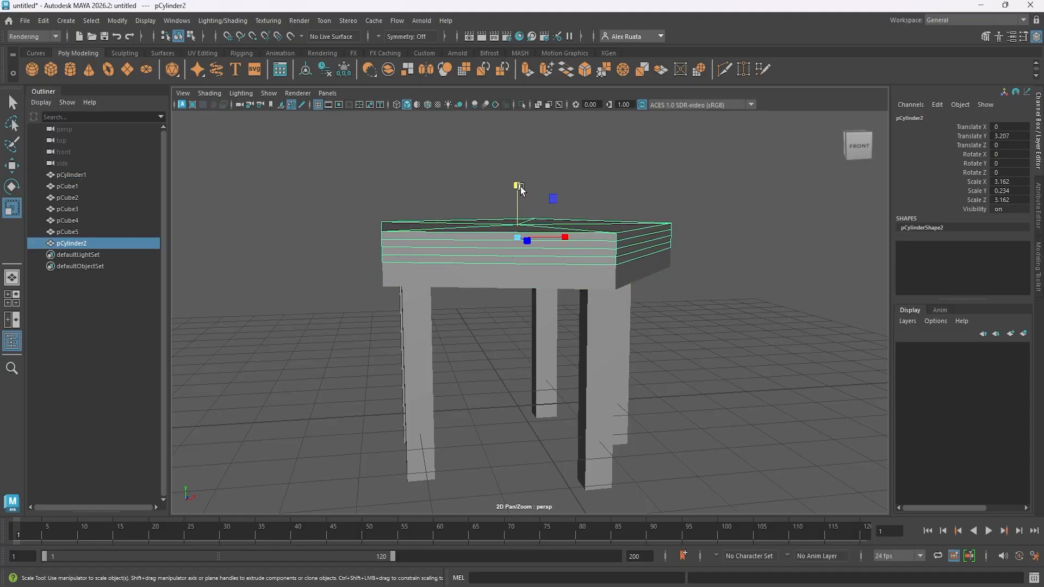
pyautogui.moveTo(517, 236); pyautogui.dragTo(542, 235)
pyautogui.moveTo(519, 189)
pyautogui.mouseDown()
pyautogui.moveTo(518, 203)
pyautogui.moveTo(518, 172)
pyautogui.moveTo(520, 207)
pyautogui.mouseUp()
pyautogui.press('w')
pyautogui.click(675, 361)
# - Group the two pentagonal slabs and name the group TableTop
pyautogui.keyDown('alt'); pyautogui.moveTo(676, 361); pyautogui.dragTo(384, 375); pyautogui.keyUp('alt')
pyautogui.keyDown('alt'); pyautogui.moveTo(384, 376); pyautogui.dragTo(484, 367, button='right'); pyautogui.keyUp('alt')
pyautogui.keyDown('alt'); pyautogui.moveTo(484, 365); pyautogui.dragTo(416, 344); pyautogui.keyUp('alt')
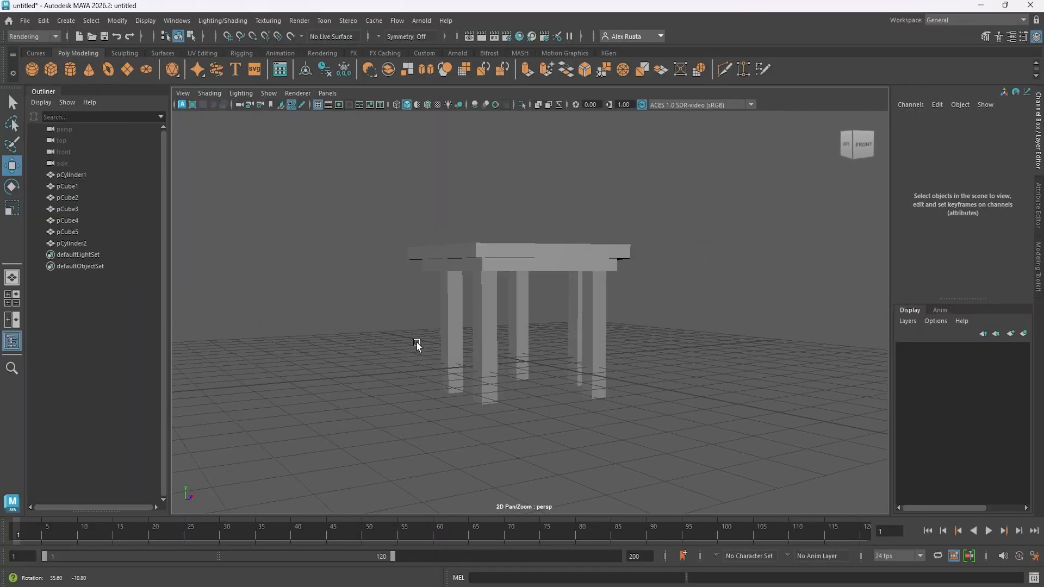
pyautogui.keyDown('alt'); pyautogui.moveTo(520, 273); pyautogui.dragTo(524, 292, button='middle'); pyautogui.keyUp('alt')
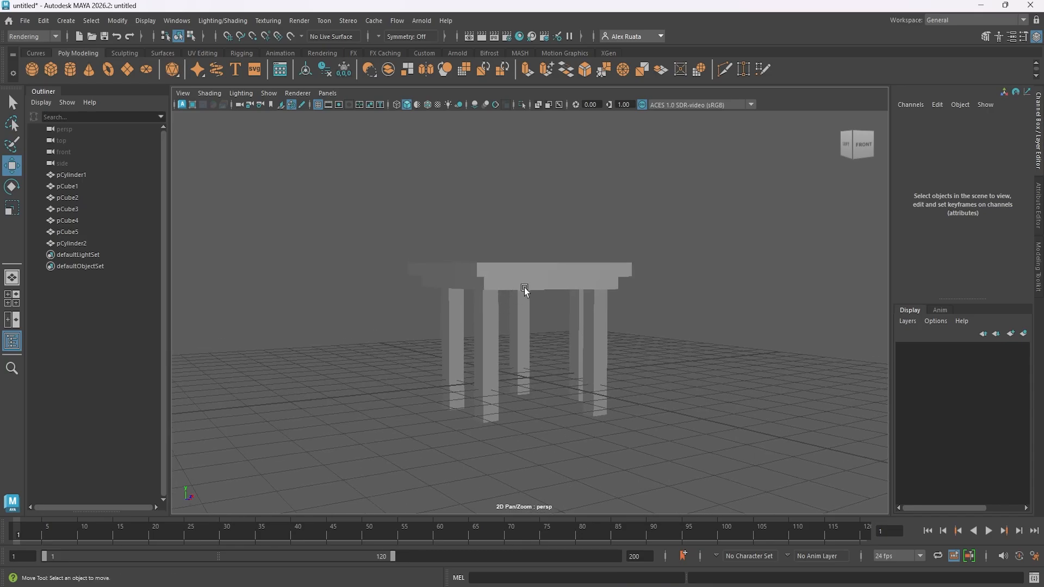
pyautogui.click(528, 268)
pyautogui.scroll(3, 529, 274)
pyautogui.keyDown('shift'); pyautogui.click(526, 269); pyautogui.keyUp('shift')
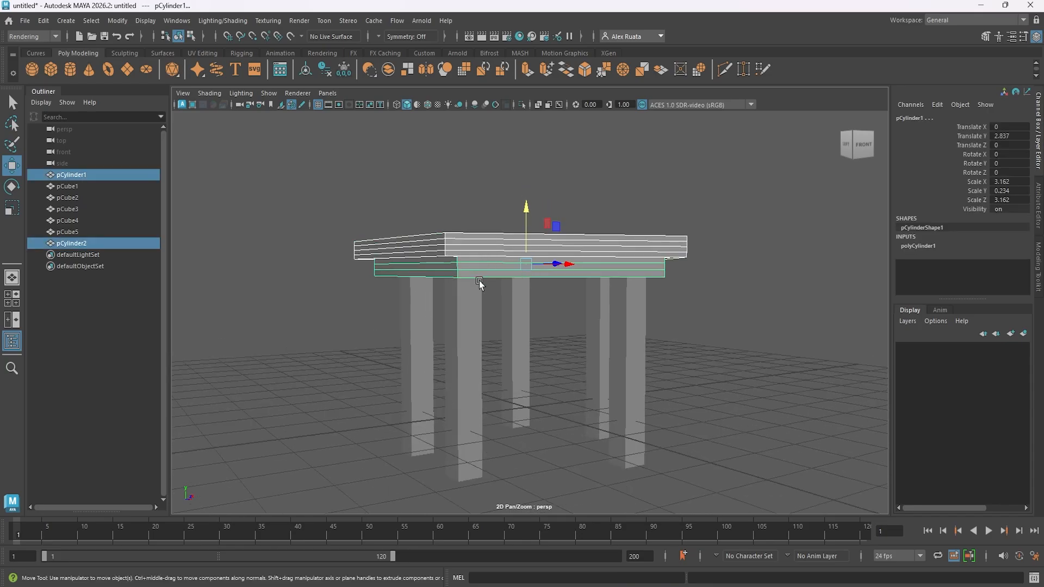
pyautogui.hotkey('ctrl', 'g')
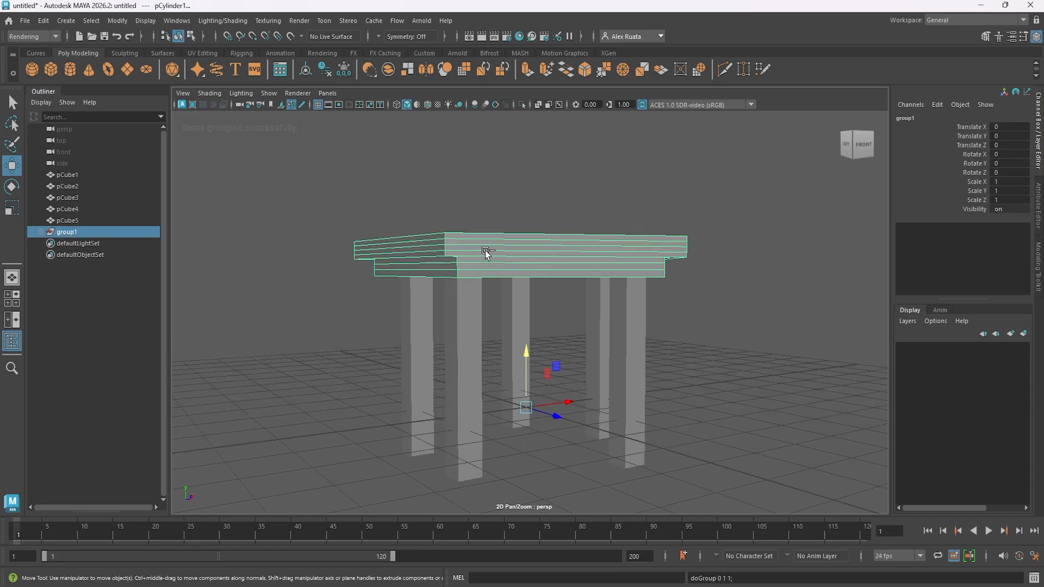
pyautogui.doubleClick(66, 232)
pyautogui.write('TableTop')
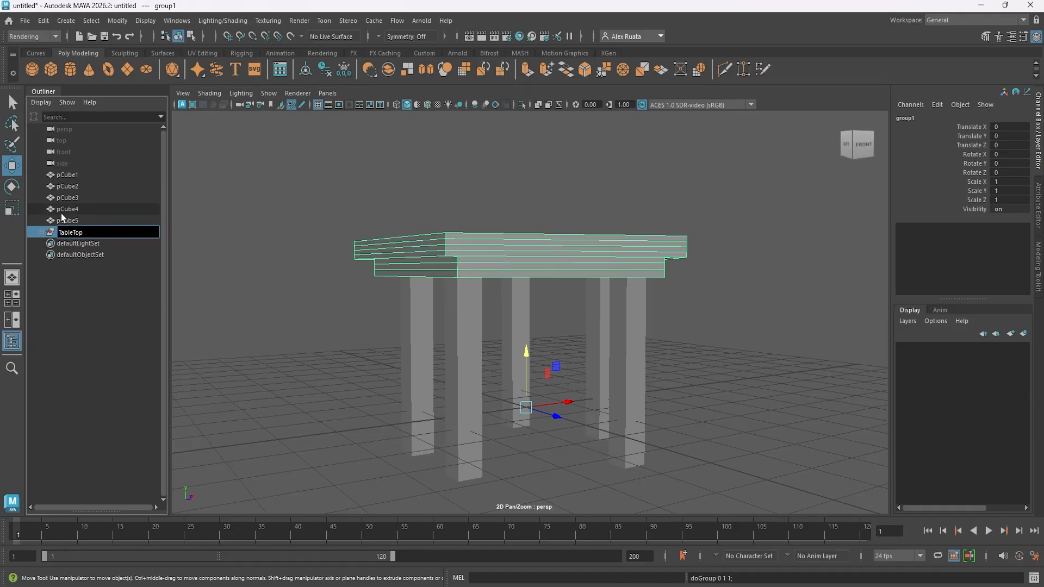
pyautogui.press('Return')
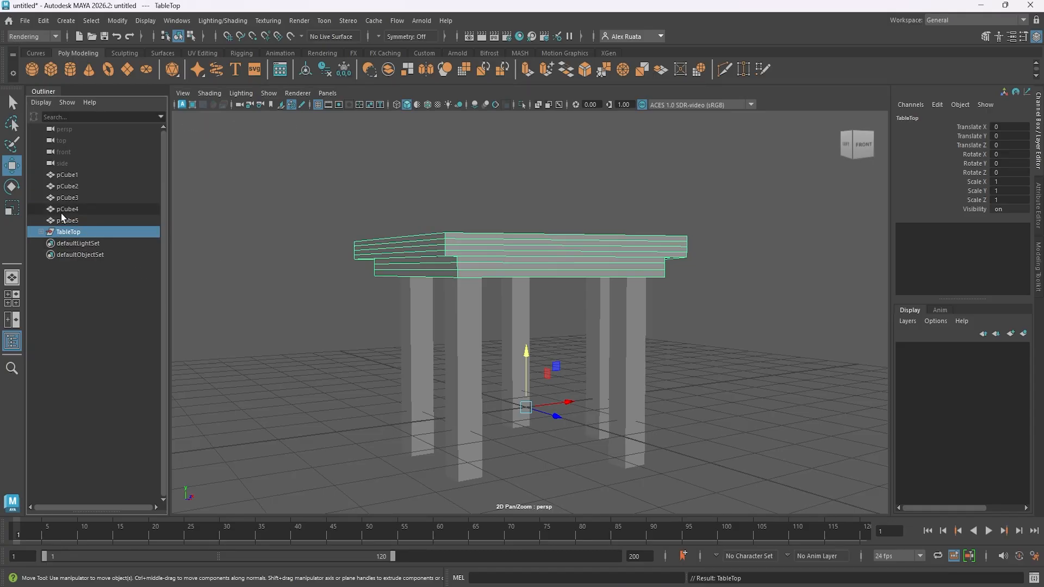
# - Group the five posts, pCube1 to pCube5, and name the group Legs
pyautogui.click(68, 176)
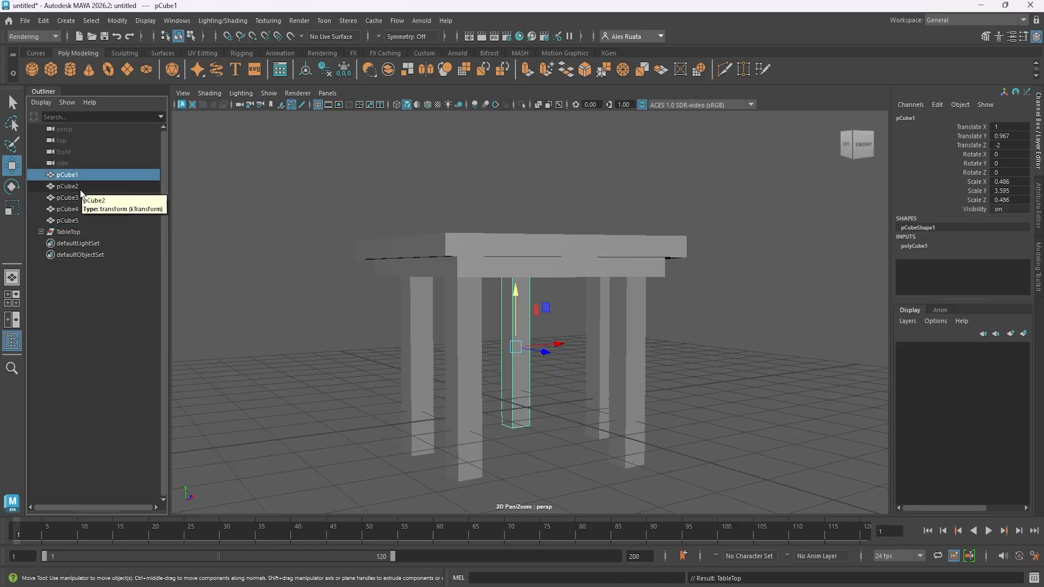
pyautogui.keyDown('shift'); pyautogui.click(90, 220); pyautogui.keyUp('shift')
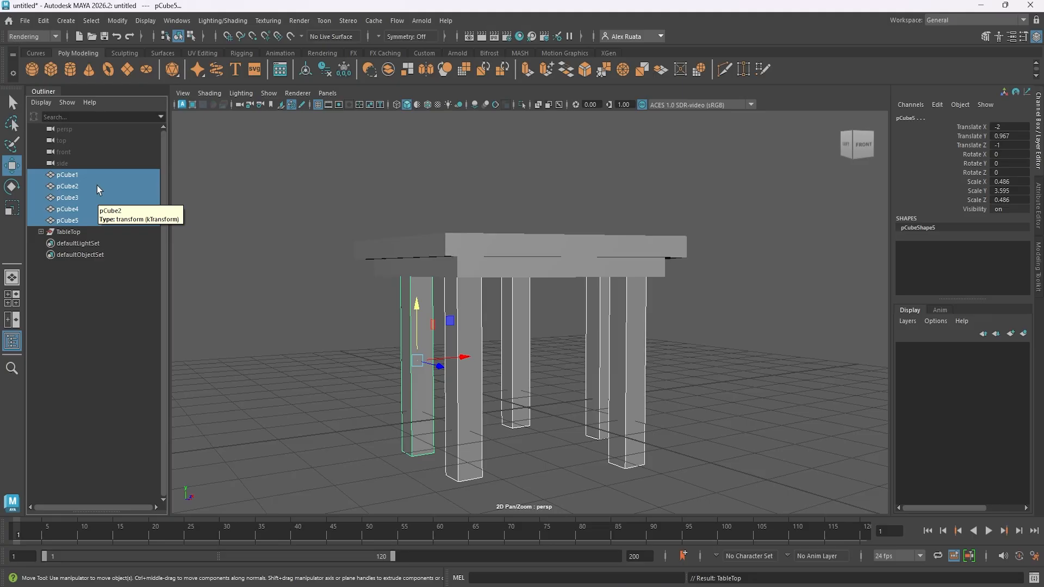
pyautogui.click(48, 23)
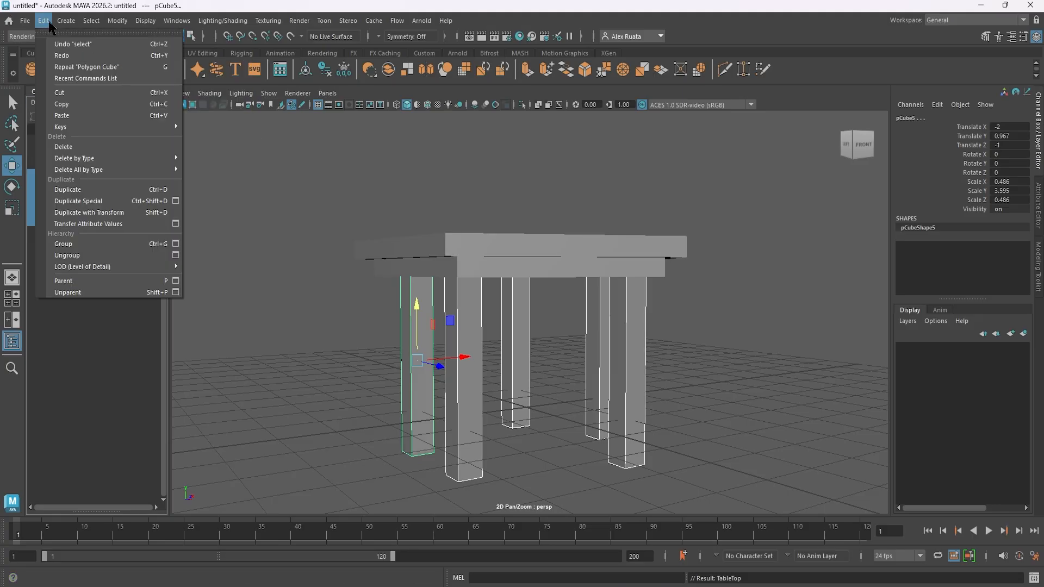
pyautogui.click(85, 245)
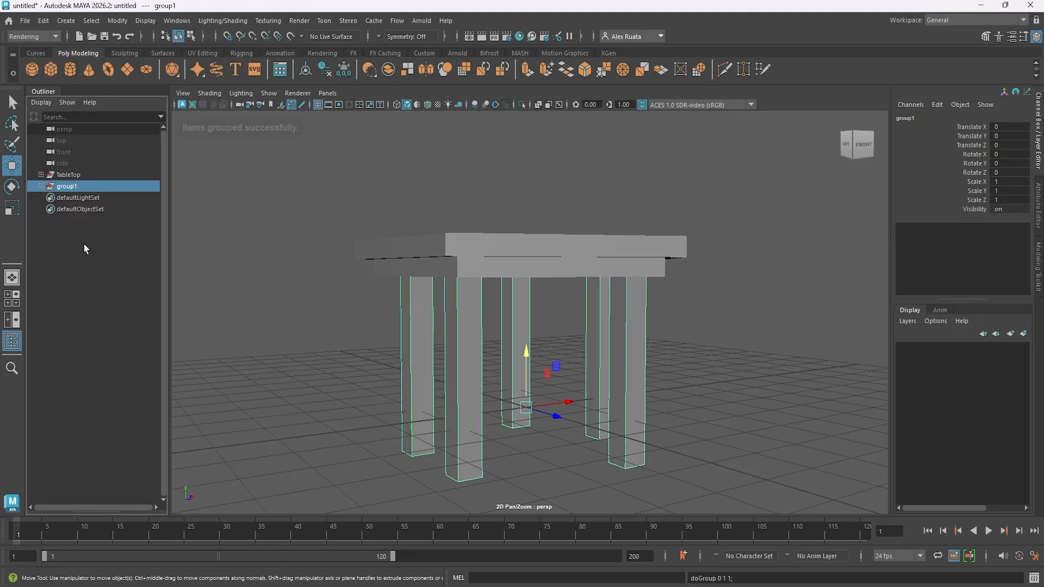
pyautogui.doubleClick(80, 186)
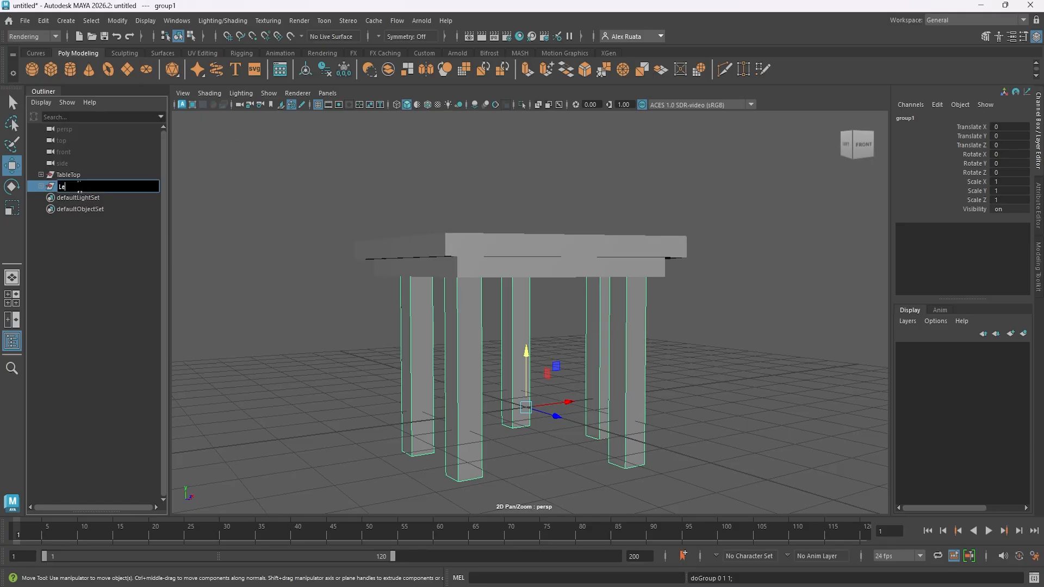
pyautogui.press('Return')
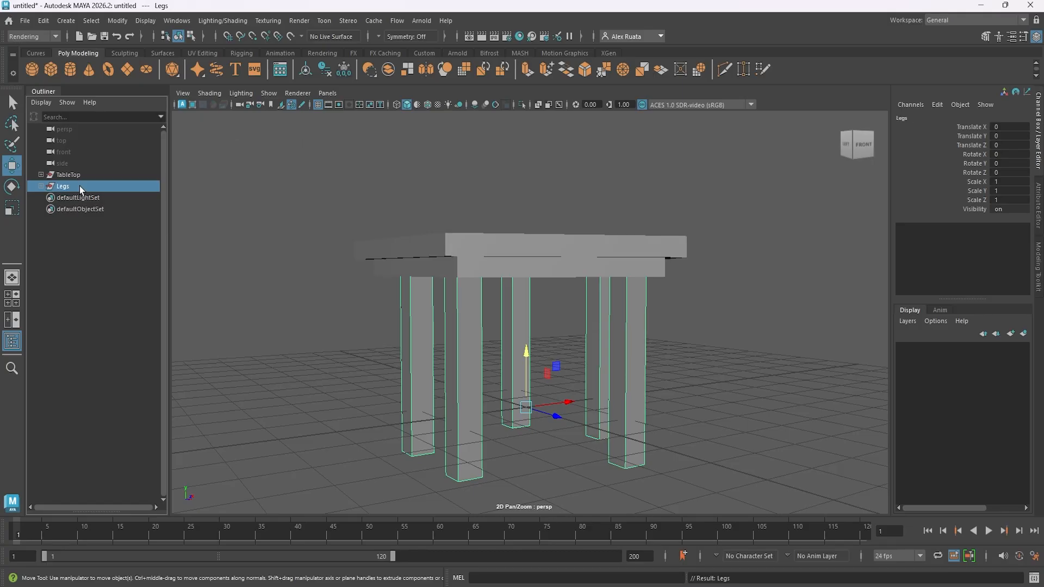
# - Group TableTop and Legs together under a parent group named Table
pyautogui.keyDown('ctrl'); pyautogui.click(79, 173); pyautogui.keyUp('ctrl')
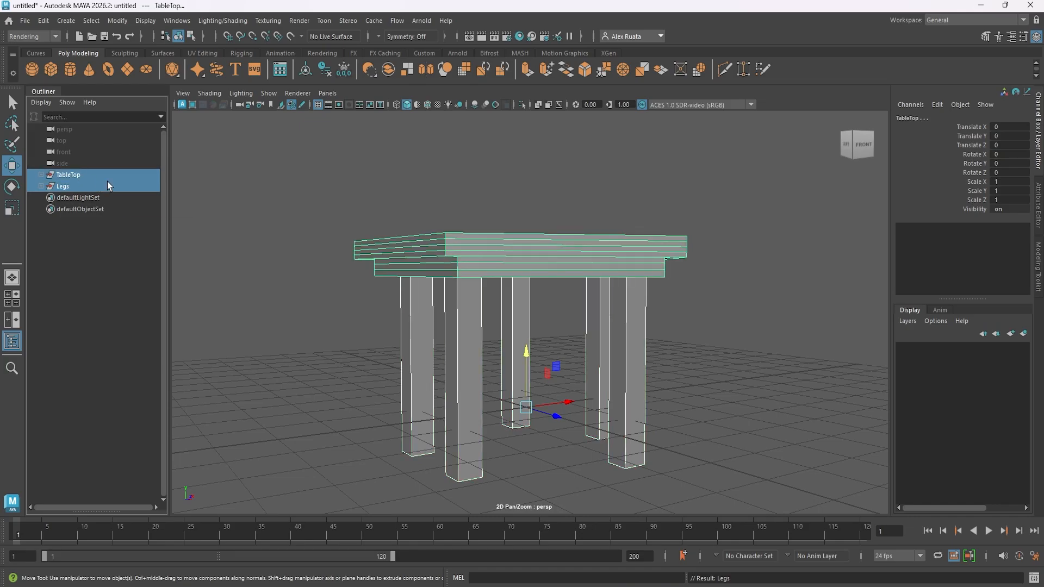
pyautogui.hotkey('ctrl', 'g')
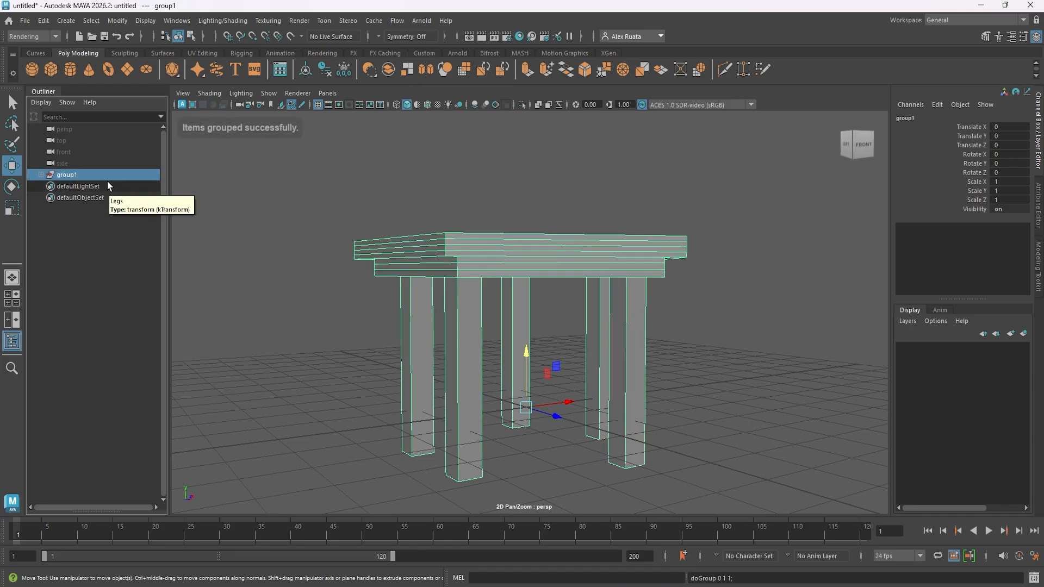
pyautogui.doubleClick(80, 175)
pyautogui.write('Table')
pyautogui.press('Return')
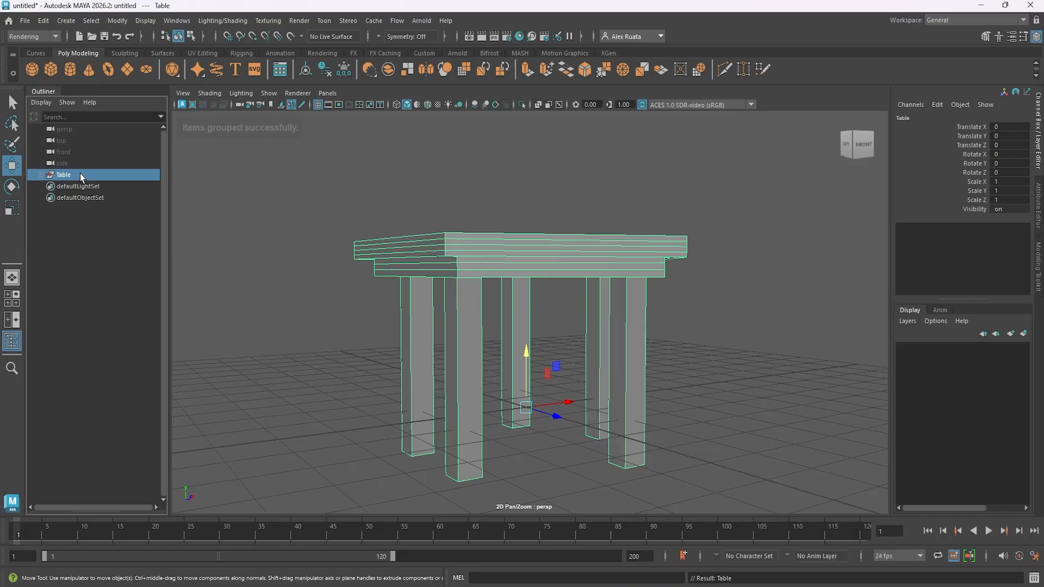
# - Try shrinking the Table group uniformly to about 0.31 and rotating it, undoing each change
pyautogui.keyDown('alt'); pyautogui.moveTo(256, 297); pyautogui.dragTo(319, 298); pyautogui.keyUp('alt')
pyautogui.press('r')
pyautogui.moveTo(543, 423); pyautogui.dragTo(403, 486)
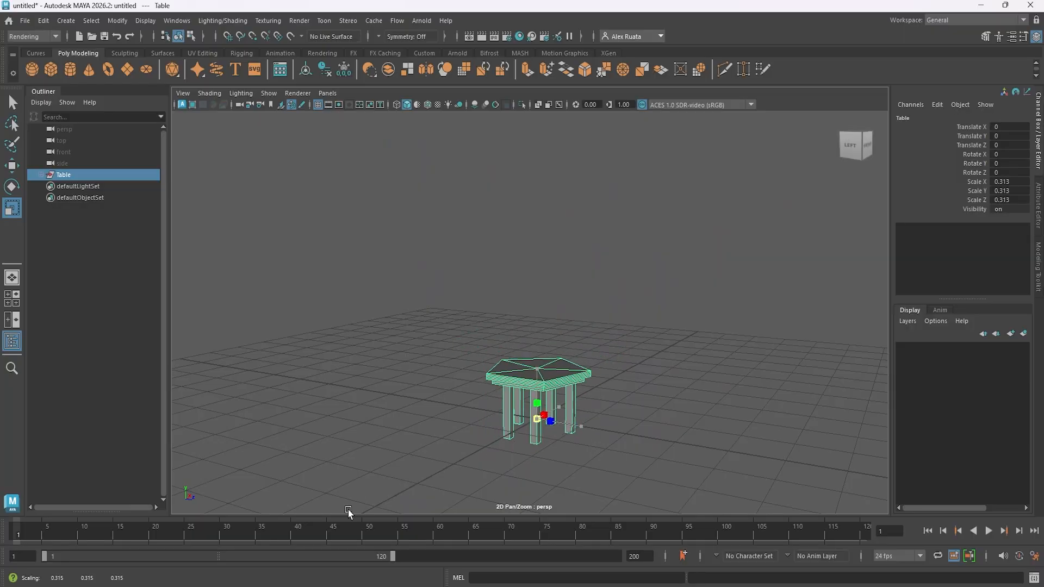
pyautogui.hotkey('ctrl', 'z')
pyautogui.press('e')
pyautogui.moveTo(550, 442); pyautogui.dragTo(499, 438)
pyautogui.hotkey('ctrl', 'z')
pyautogui.moveTo(566, 397); pyautogui.dragTo(595, 447)
pyautogui.hotkey('ctrl', 'z')
# - Try enlarging the Table group uniformly to about 1.56 and stretching it vertically, restoring its original scale
pyautogui.scroll(-3, 582, 439)
pyautogui.press('r')
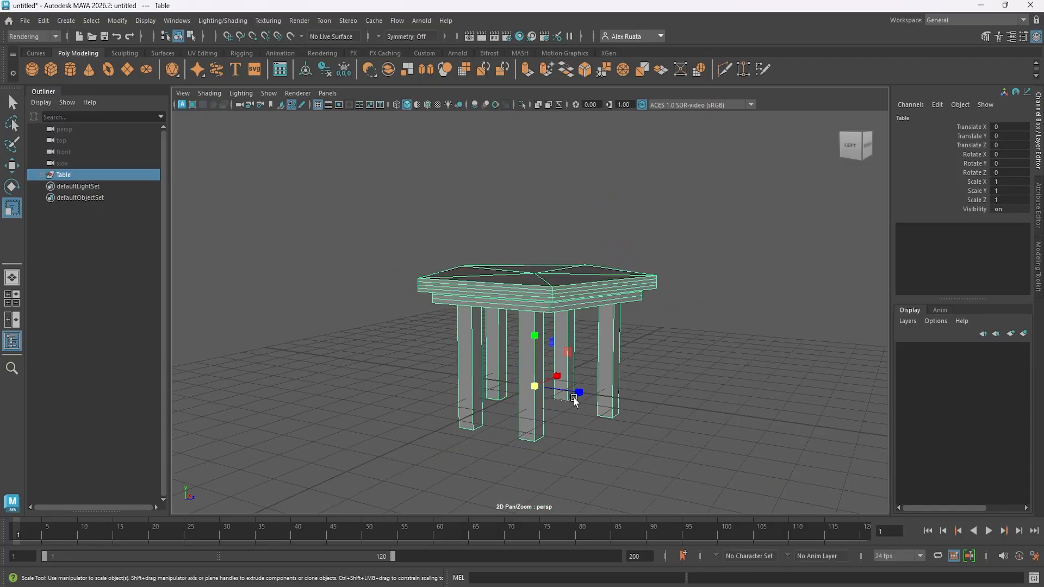
pyautogui.moveTo(536, 383); pyautogui.dragTo(644, 354)
pyautogui.hotkey('ctrl', 'z')
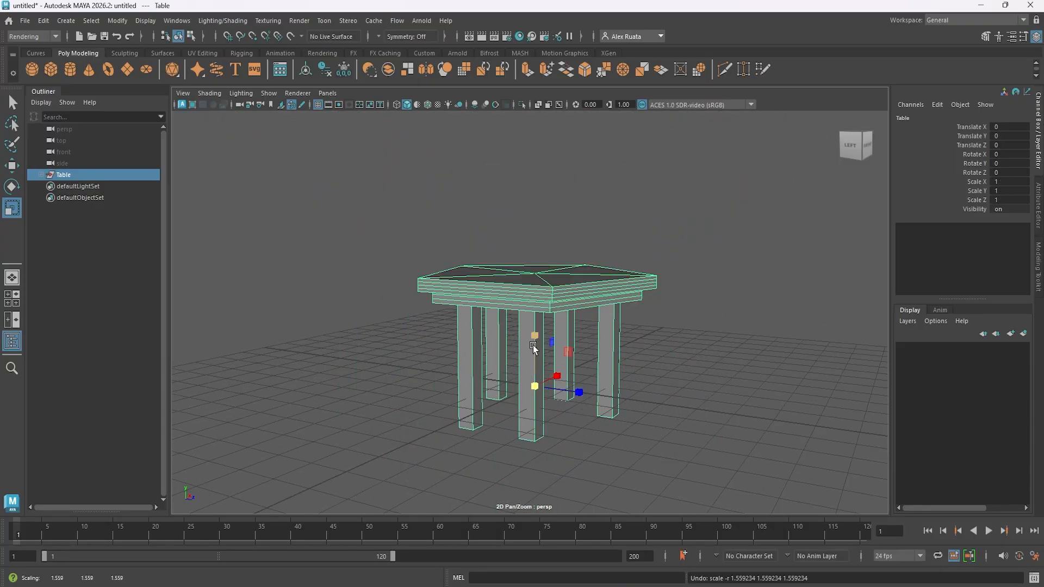
pyautogui.moveTo(535, 336); pyautogui.dragTo(560, 327)
pyautogui.keyDown('alt'); pyautogui.moveTo(681, 322); pyautogui.dragTo(687, 386); pyautogui.keyUp('alt')
pyautogui.press('w')
pyautogui.keyDown('alt'); pyautogui.moveTo(598, 419); pyautogui.dragTo(598, 388); pyautogui.keyUp('alt')
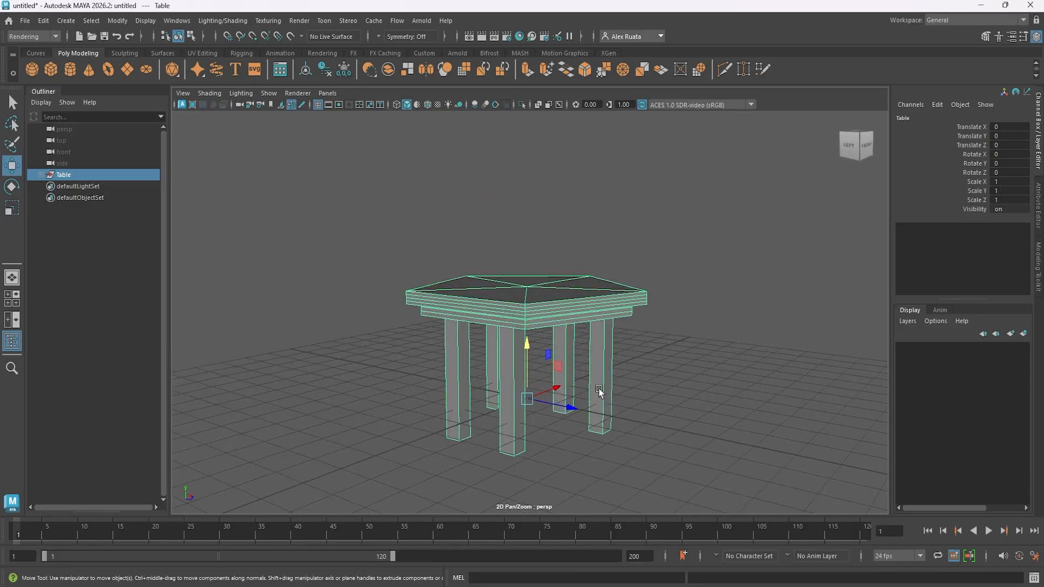
# - Assign a new Lambert material to the upper pentagonal tabletop slab
pyautogui.click(670, 387)
pyautogui.click(546, 299)
pyautogui.rightClick(544, 303)
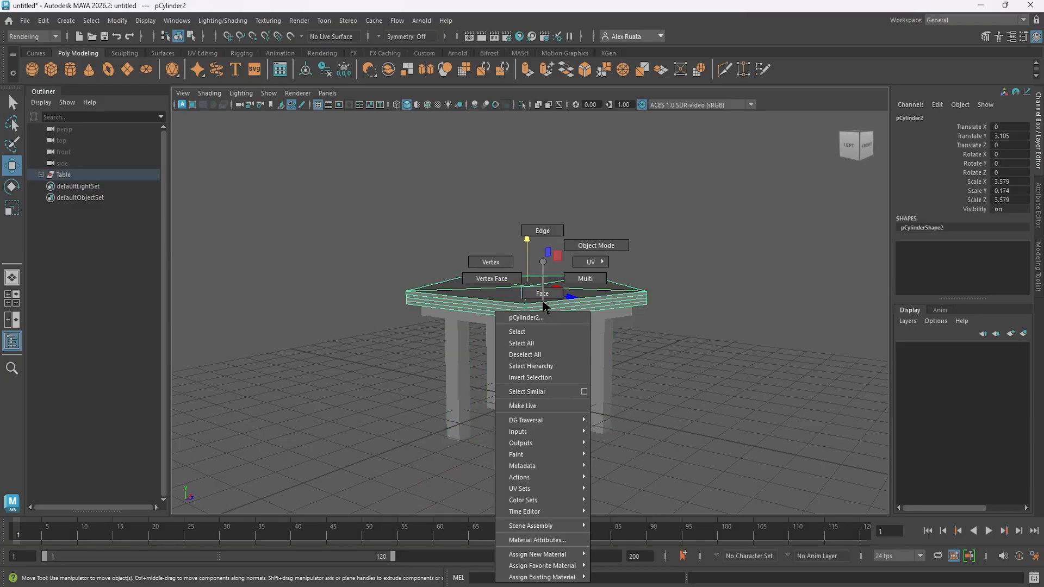
pyautogui.click(622, 573)
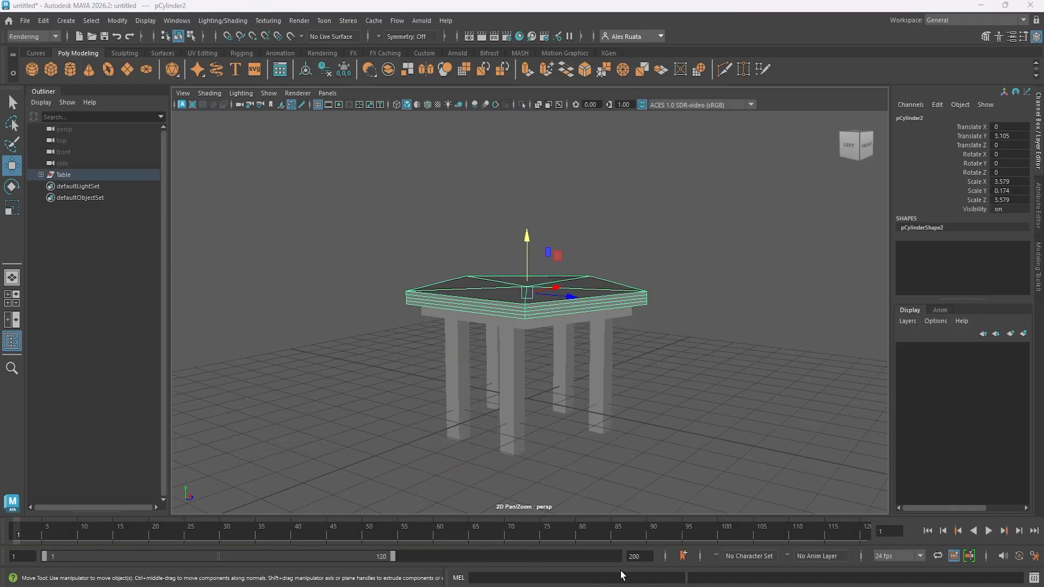
pyautogui.click(799, 192)
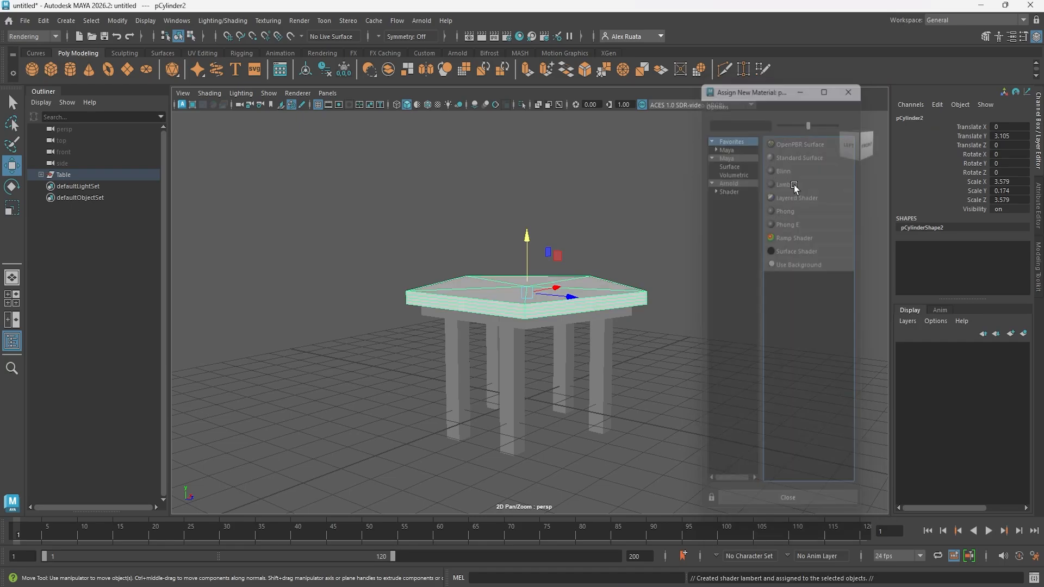
# - Set the new material's colour to a dark grey-brown (H 25, S 0.039, V 0.154) and name it TableWood_MAT
pyautogui.click(896, 249)
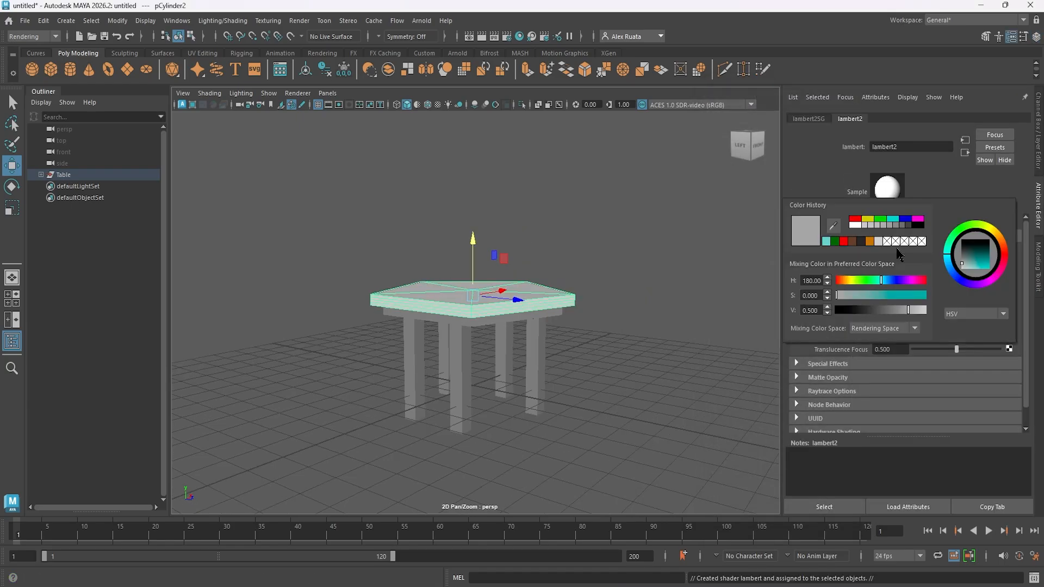
pyautogui.click(864, 241)
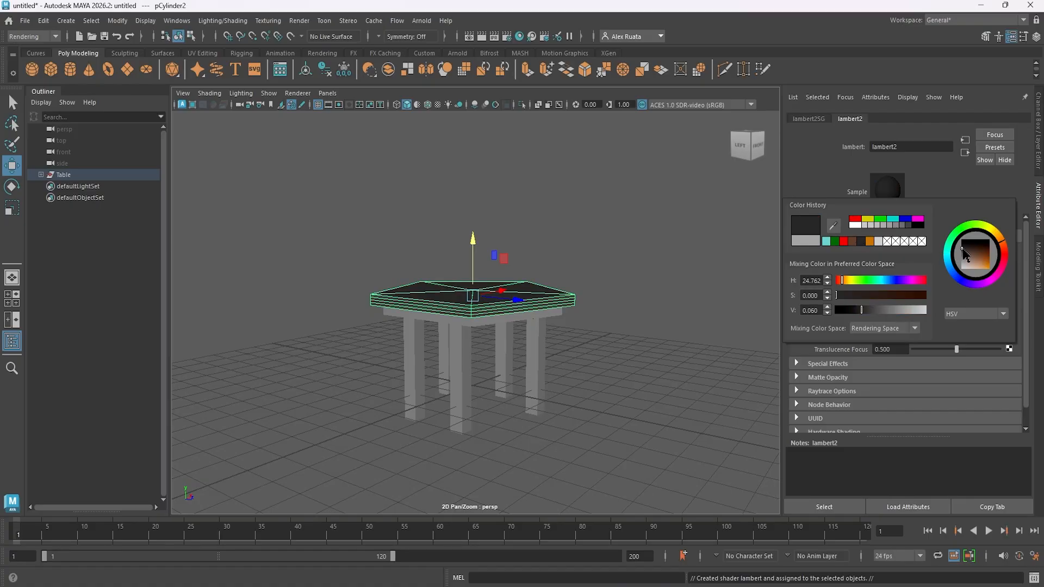
pyautogui.moveTo(964, 251); pyautogui.dragTo(961, 252)
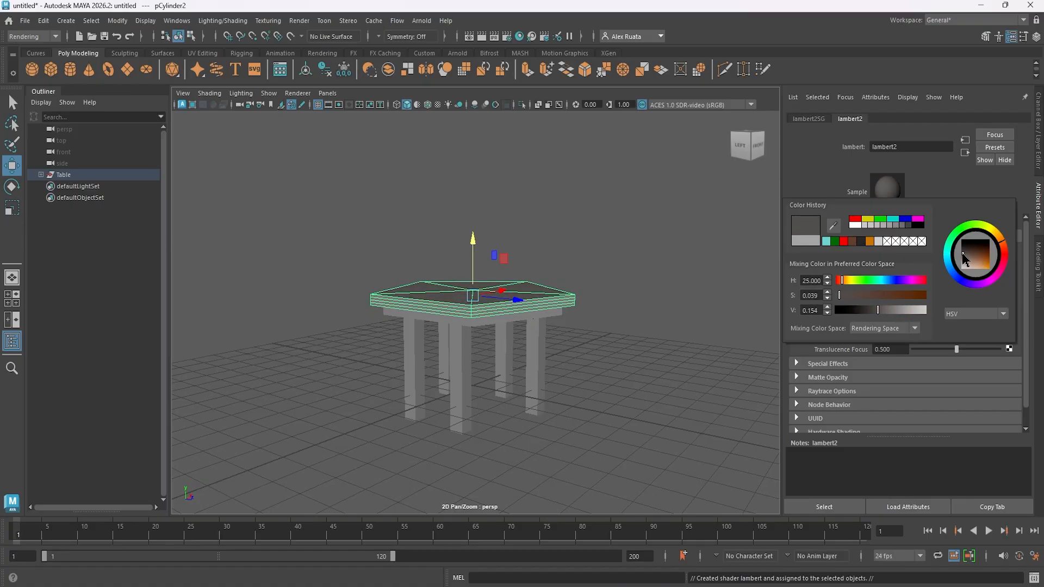
pyautogui.write('TableWood')
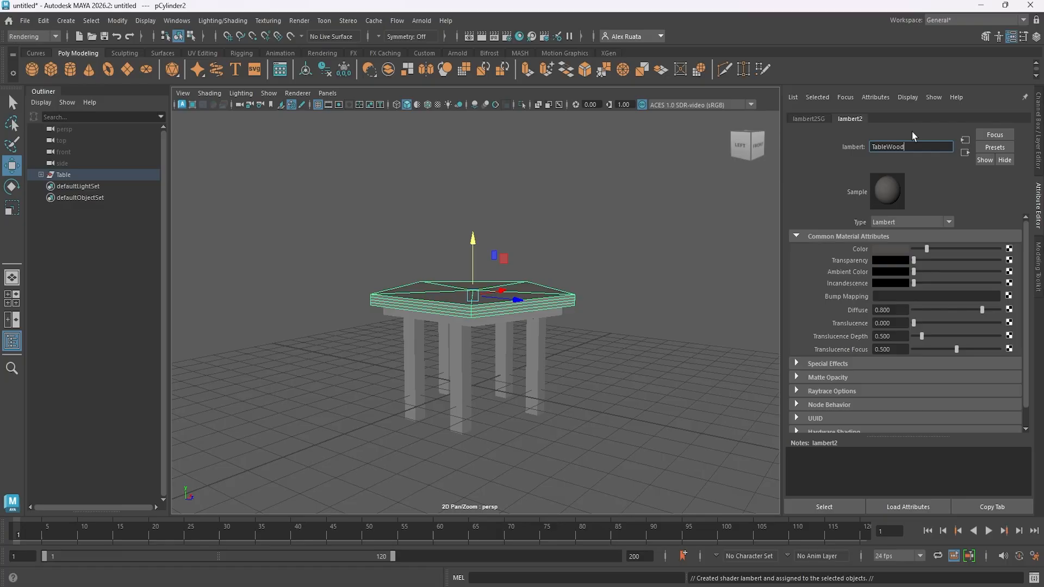
pyautogui.write('_MAT')
pyautogui.press('Return')
# - Change the TableWood_MAT colour on the upper slab to a more saturated dark brown
pyautogui.scroll(4, 559, 327)
pyautogui.click(561, 329)
pyautogui.moveTo(563, 334)
pyautogui.keyDown('alt'); pyautogui.mouseDown()
pyautogui.moveTo(550, 372)
pyautogui.moveTo(552, 348)
pyautogui.mouseUp(); pyautogui.keyUp('alt')
pyautogui.click(553, 314)
pyautogui.click(919, 119)
pyautogui.click(901, 250)
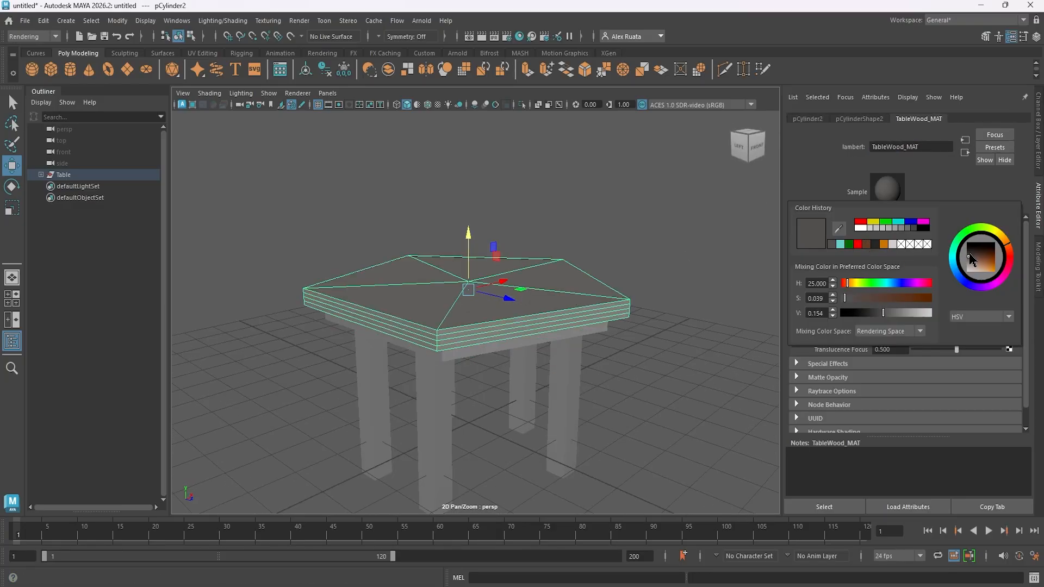
pyautogui.moveTo(971, 260); pyautogui.dragTo(982, 261)
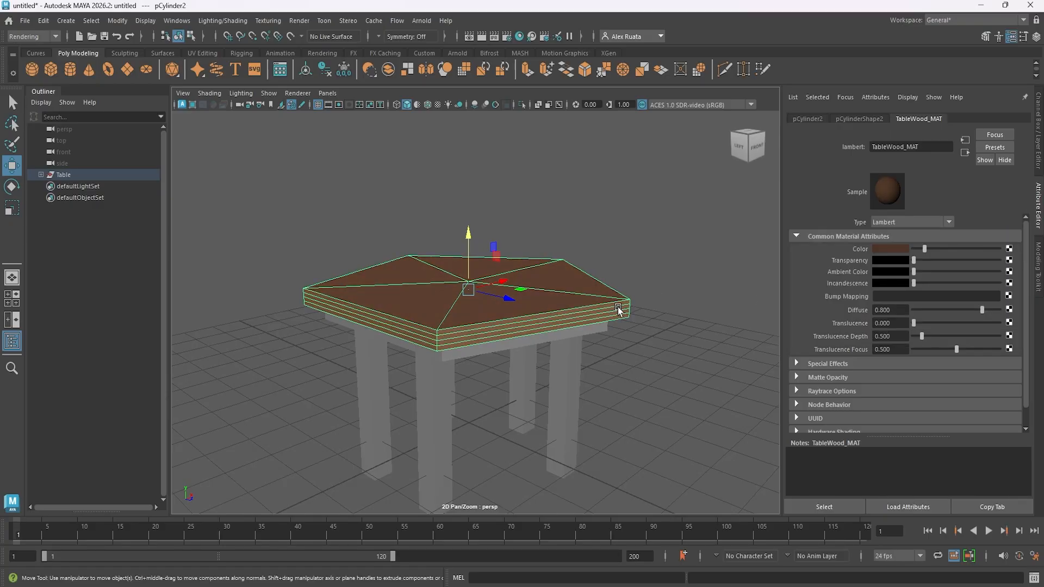
# - Assign the existing TableWood_MAT material to the lower tabletop slab and to one table leg
pyautogui.click(621, 387)
pyautogui.keyDown('alt'); pyautogui.moveTo(621, 387); pyautogui.dragTo(604, 375); pyautogui.keyUp('alt')
pyautogui.click(566, 304)
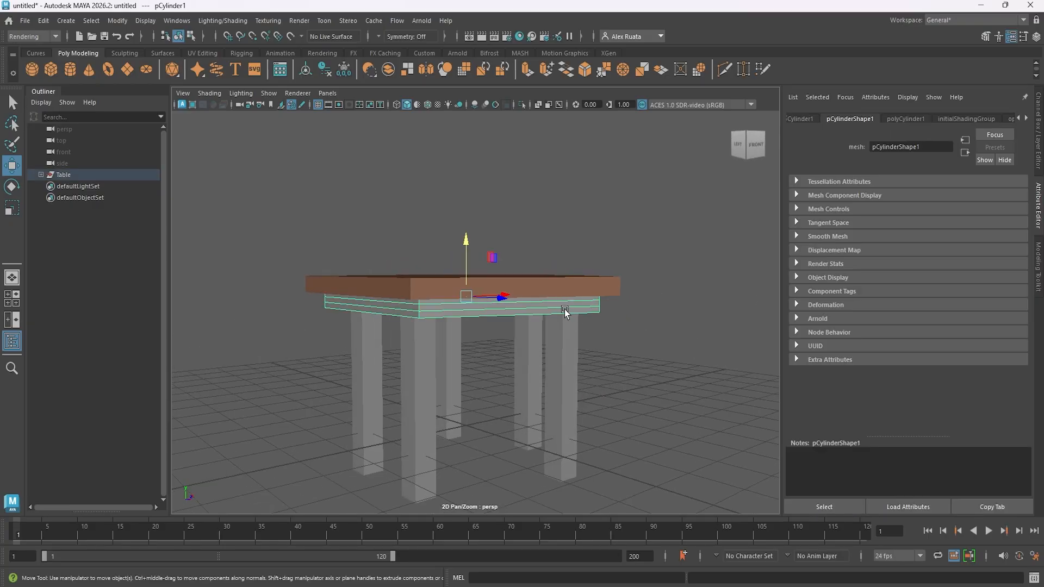
pyautogui.moveTo(567, 261); pyautogui.dragTo(651, 536, button='right')
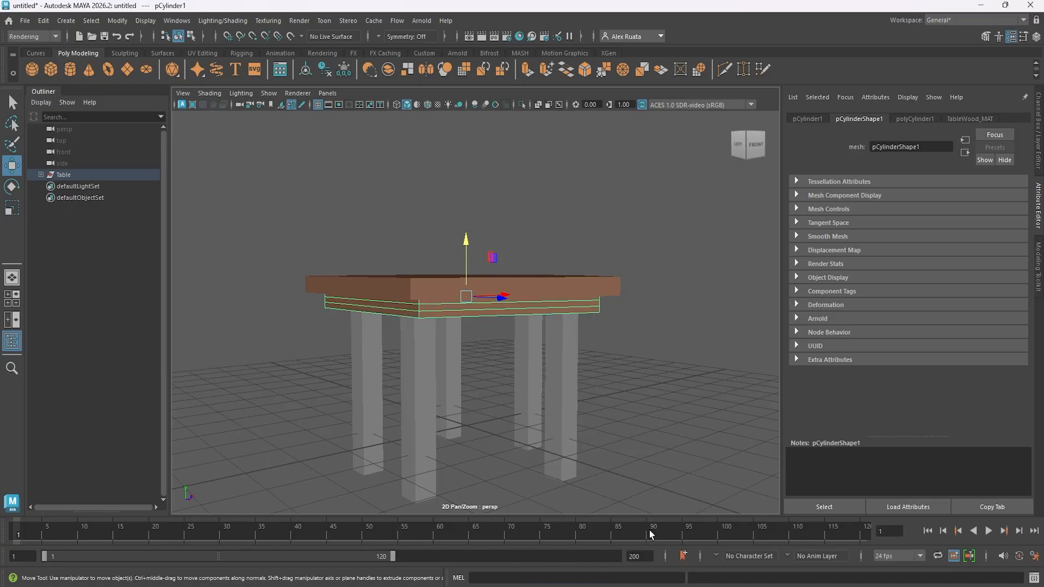
pyautogui.click(567, 369)
pyautogui.moveTo(567, 370); pyautogui.dragTo(646, 527, button='right')
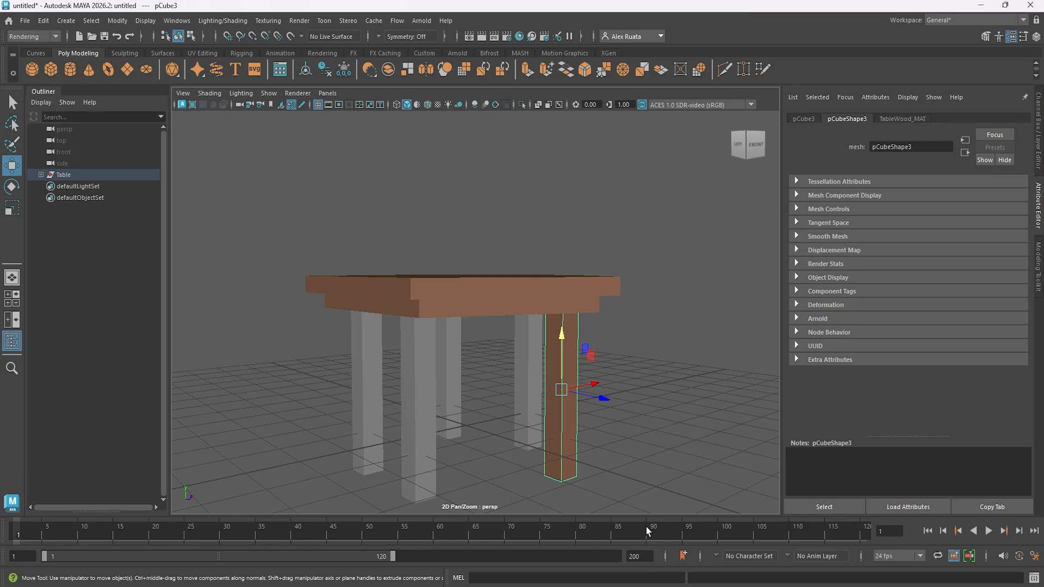
# - Apply TableWood_MAT to the four remaining table legs from the Hypershade, then close the Hypershade
pyautogui.click(520, 38)
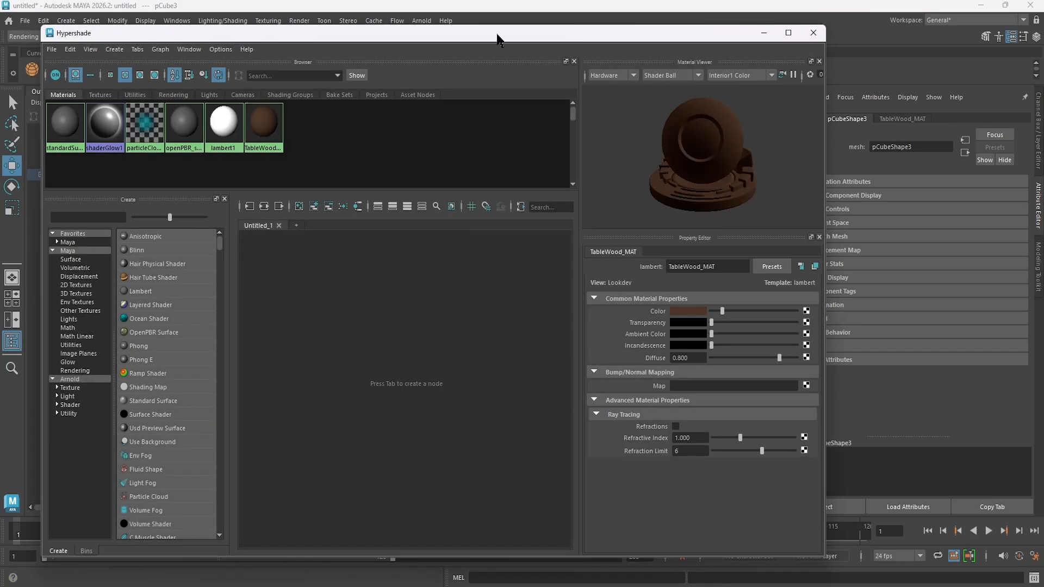
pyautogui.moveTo(498, 39); pyautogui.dragTo(637, 374)
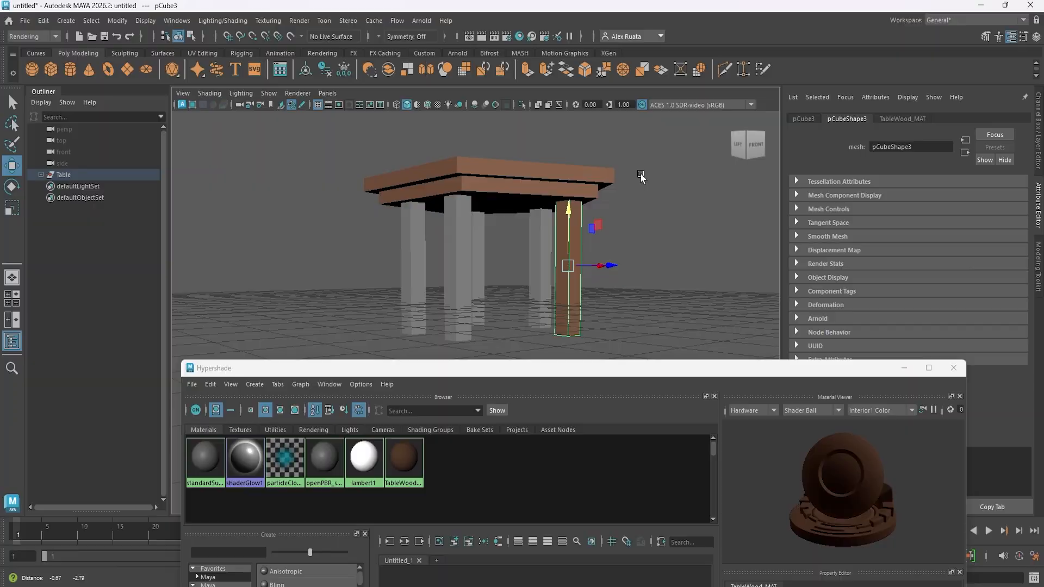
pyautogui.moveTo(403, 460); pyautogui.dragTo(455, 374, button='middle')
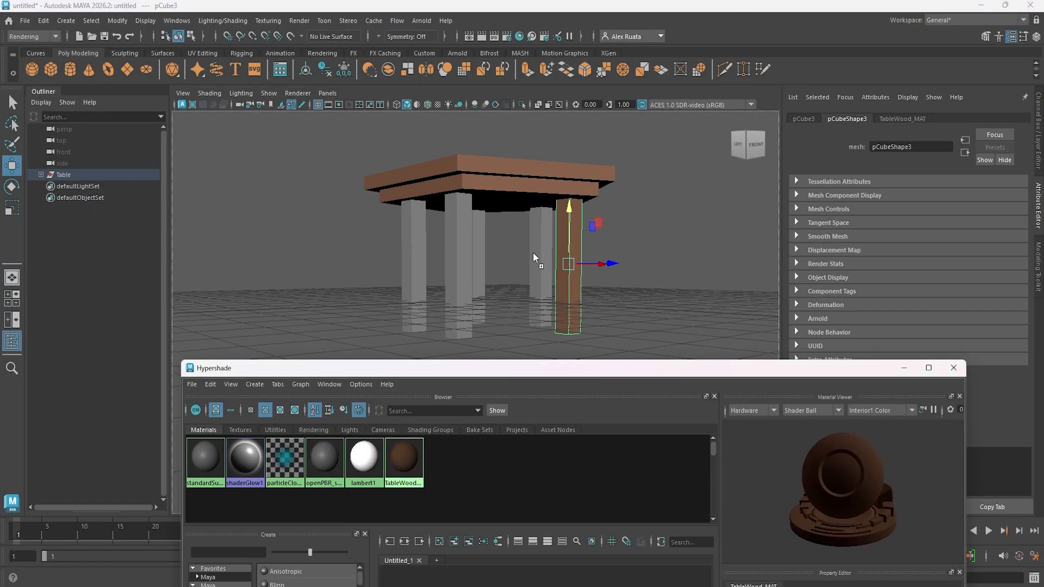
pyautogui.moveTo(533, 252); pyautogui.dragTo(533, 253, button='middle')
pyautogui.moveTo(404, 459); pyautogui.dragTo(477, 259, button='middle')
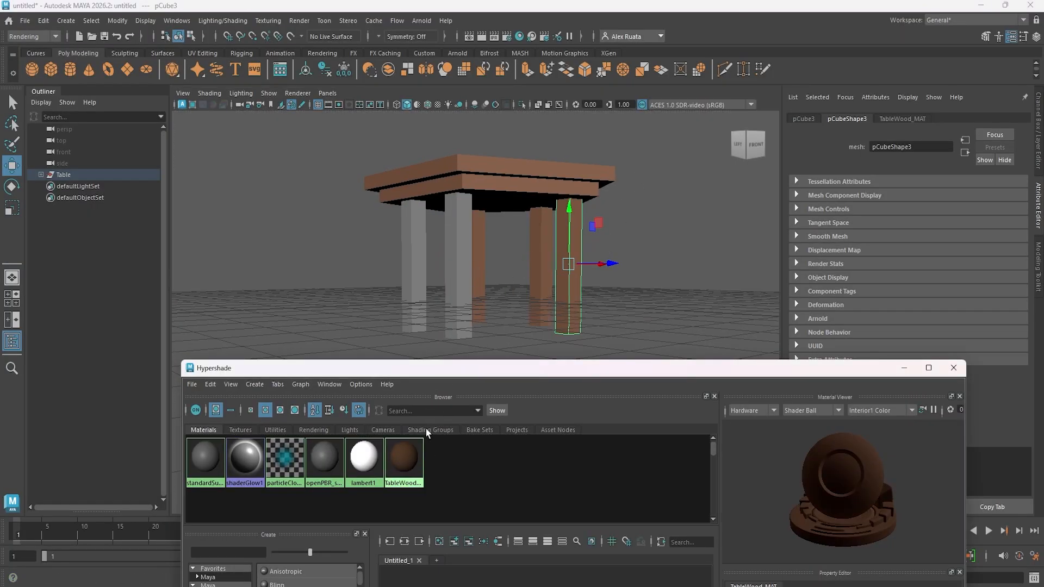
pyautogui.moveTo(405, 458); pyautogui.dragTo(420, 266, button='middle')
pyautogui.click(954, 368)
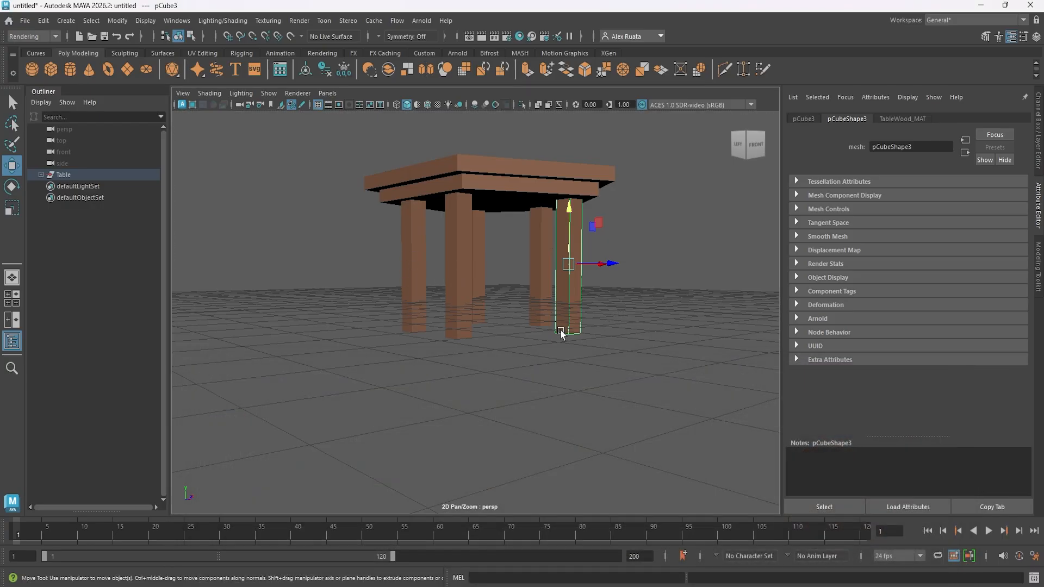
# - Move the whole Table group along Z to about -6.337, clearing the grid centre
pyautogui.keyDown('alt'); pyautogui.moveTo(561, 333); pyautogui.dragTo(618, 397); pyautogui.keyUp('alt')
pyautogui.click(617, 397)
pyautogui.click(64, 175)
pyautogui.keyDown('alt'); pyautogui.moveTo(303, 319); pyautogui.dragTo(467, 368); pyautogui.keyUp('alt')
pyautogui.moveTo(534, 358); pyautogui.dragTo(414, 379)
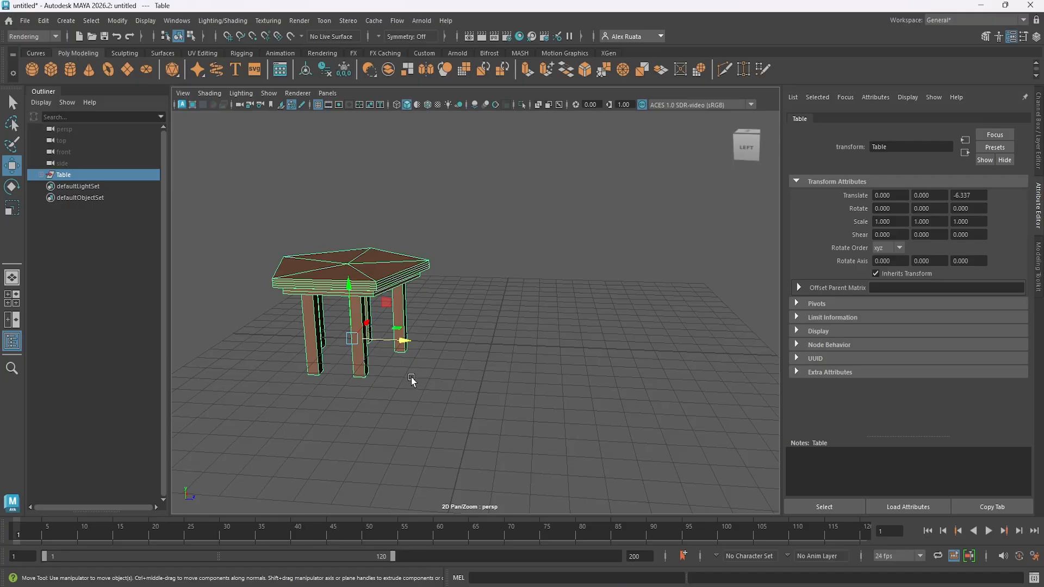
pyautogui.keyDown('alt'); pyautogui.moveTo(420, 350); pyautogui.dragTo(417, 310); pyautogui.keyUp('alt')
# - Create a cube at the origin and flatten it to a vertical scale of about 0.149
pyautogui.click(50, 70)
pyautogui.press('r')
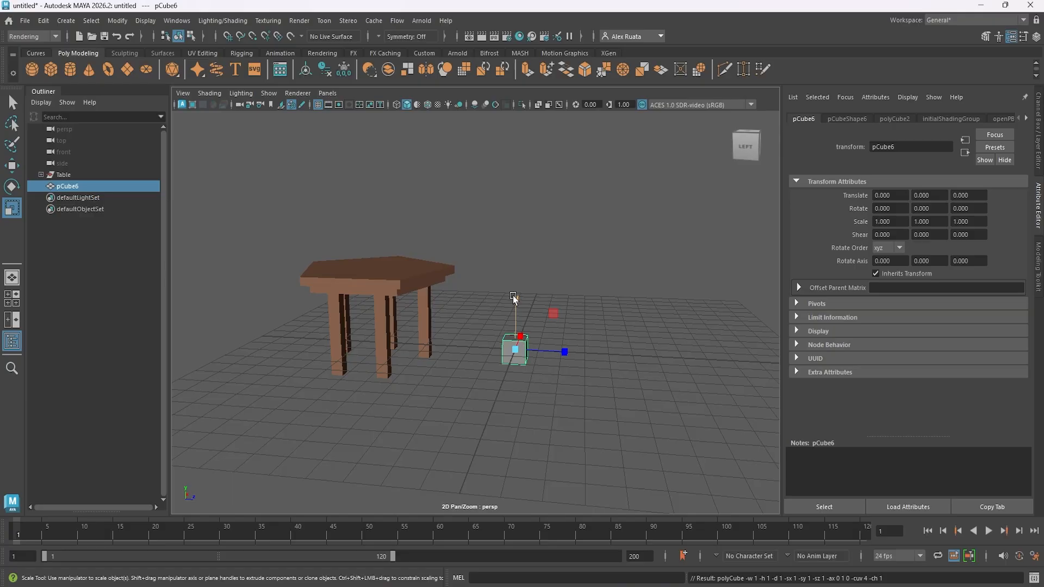
pyautogui.moveTo(513, 295); pyautogui.dragTo(515, 338)
# - Enlarge the flattened cube uniformly to a scale of about 4.014 by 0.600 by 4.014 as a square chair seat
pyautogui.press('space')
pyautogui.press('space')
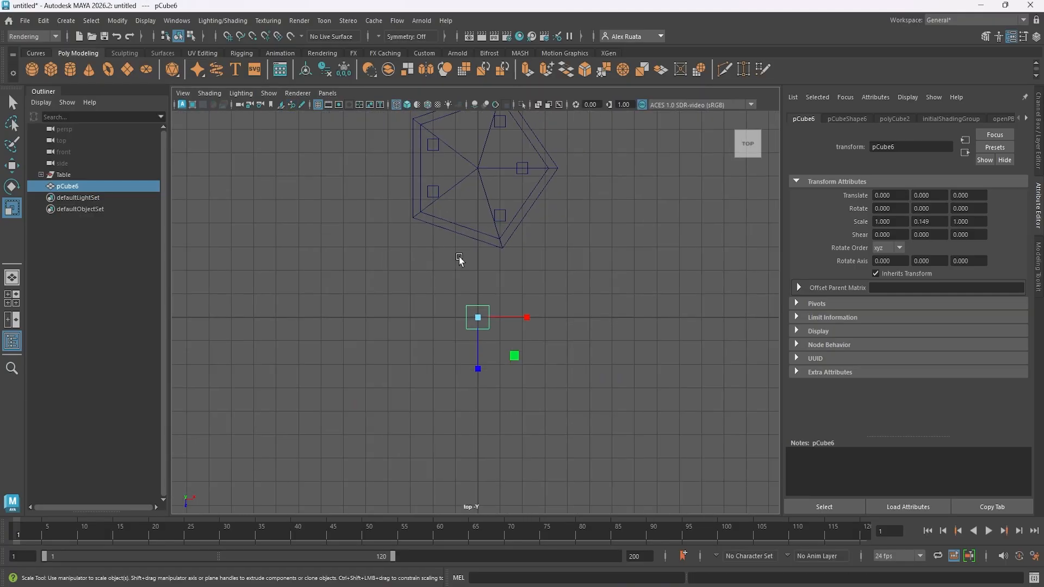
pyautogui.moveTo(488, 337); pyautogui.dragTo(501, 336)
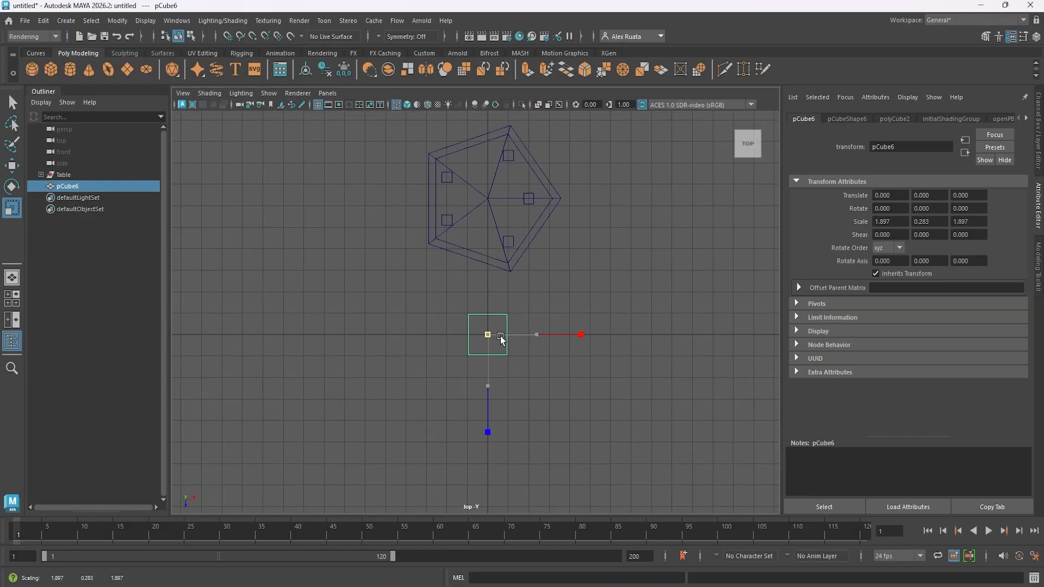
pyautogui.press('w')
pyautogui.scroll(4, 496, 335)
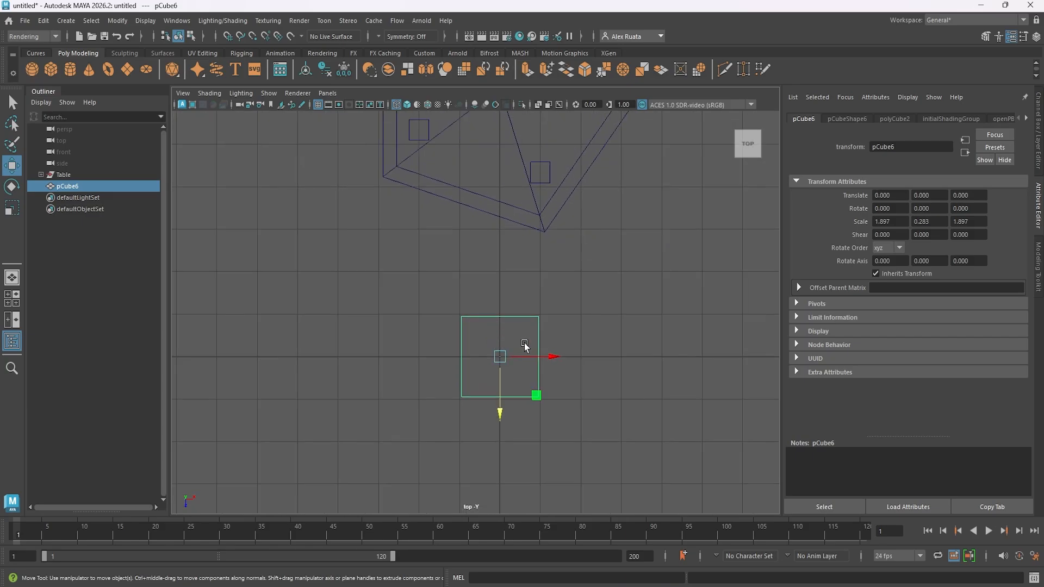
pyautogui.press('r')
pyautogui.moveTo(522, 346); pyautogui.dragTo(559, 342, button='middle')
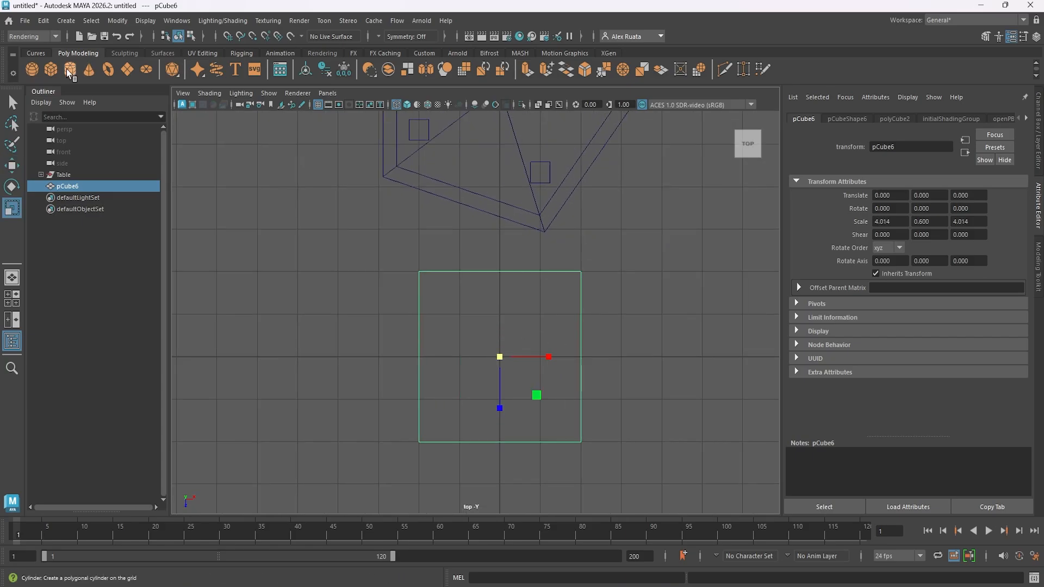
# - Create a second cube and place it with grid snapping at X 1, Z -1 within the seat's outline
pyautogui.click(51, 69)
pyautogui.click(227, 36)
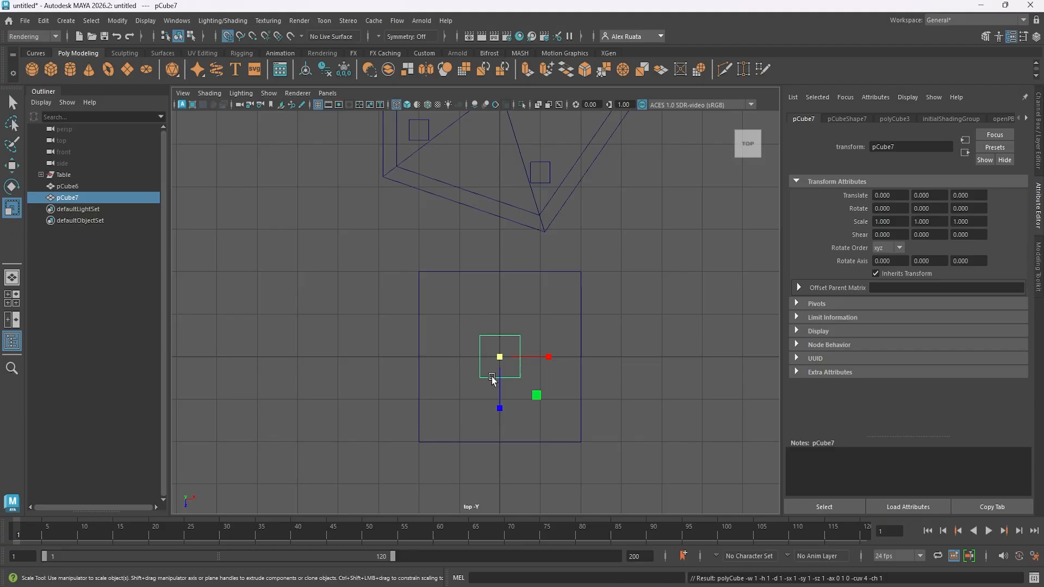
pyautogui.press('w')
pyautogui.moveTo(500, 357); pyautogui.dragTo(540, 321)
pyautogui.press('space')
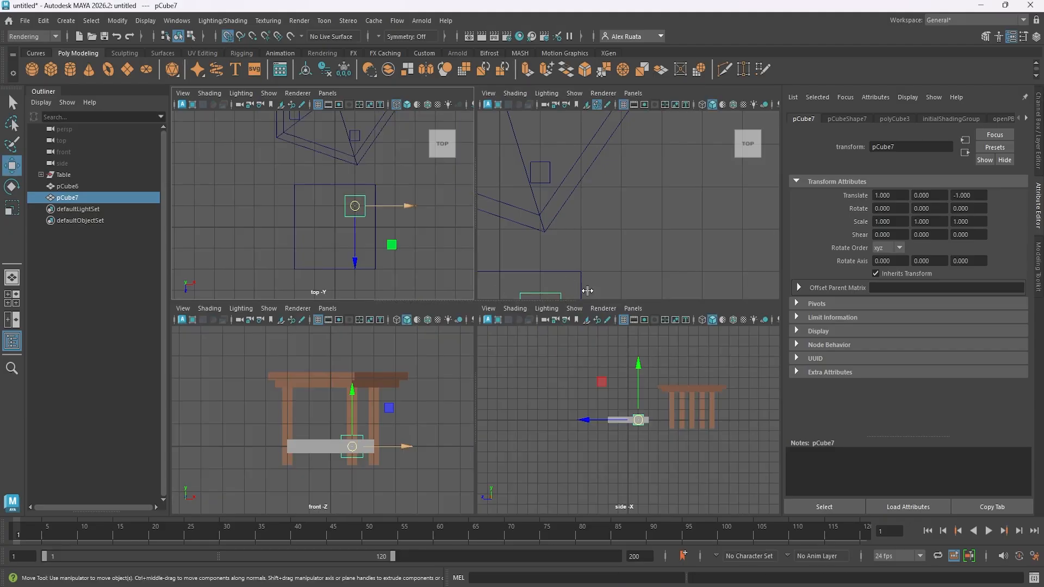
pyautogui.press('space')
# - Stretch the new cube to a vertical scale of about 3.21 and place it under the seat at about Y -1.88
pyautogui.keyDown('alt'); pyautogui.moveTo(578, 279); pyautogui.dragTo(478, 392); pyautogui.keyUp('alt')
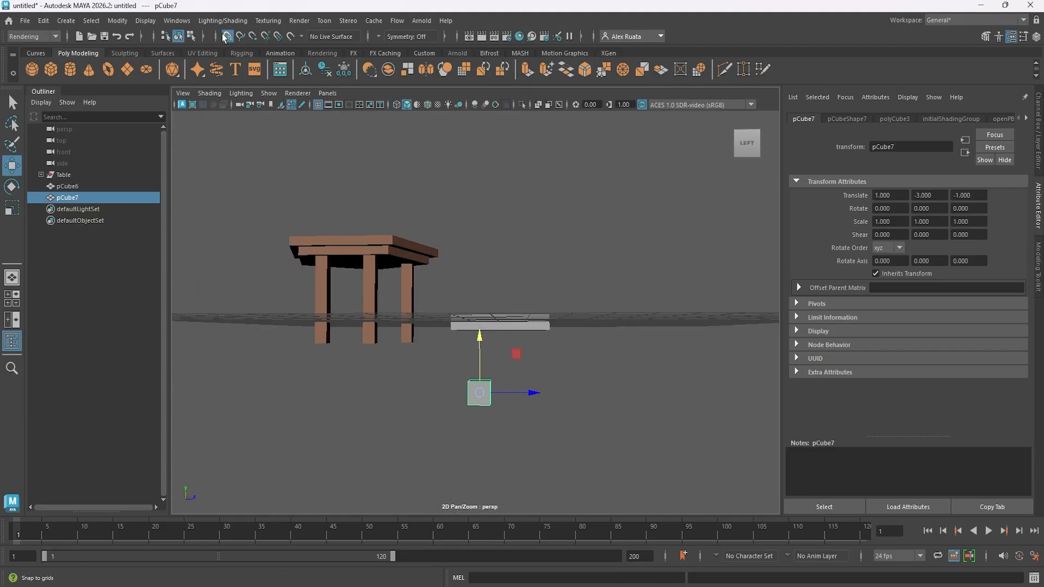
pyautogui.press('r')
pyautogui.moveTo(481, 344); pyautogui.dragTo(482, 318)
pyautogui.press('w')
pyautogui.press('f')
pyautogui.keyDown('alt'); pyautogui.moveTo(582, 348); pyautogui.dragTo(484, 370); pyautogui.keyUp('alt')
# - Slim the chair leg to a scale of about 0.518 in X and 0.568 in Z
pyautogui.press('r')
pyautogui.moveTo(517, 308); pyautogui.dragTo(555, 330)
pyautogui.moveTo(524, 314); pyautogui.dragTo(501, 340)
pyautogui.hotkey('ctrl', 'z')
pyautogui.hotkey('ctrl', 'z')
pyautogui.moveTo(512, 317); pyautogui.dragTo(566, 312)
pyautogui.click(1036, 37)
pyautogui.press('w')
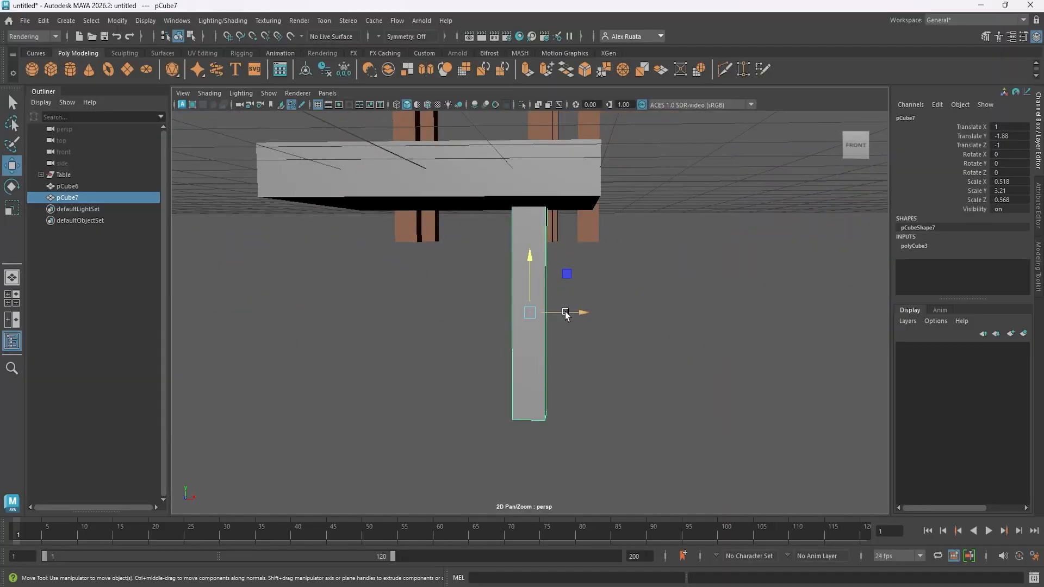
# - Duplicate the chair leg and move the copy with grid snapping to X -1, Z -1
pyautogui.press('space')
pyautogui.press('space')
pyautogui.press('space')
pyautogui.press('space')
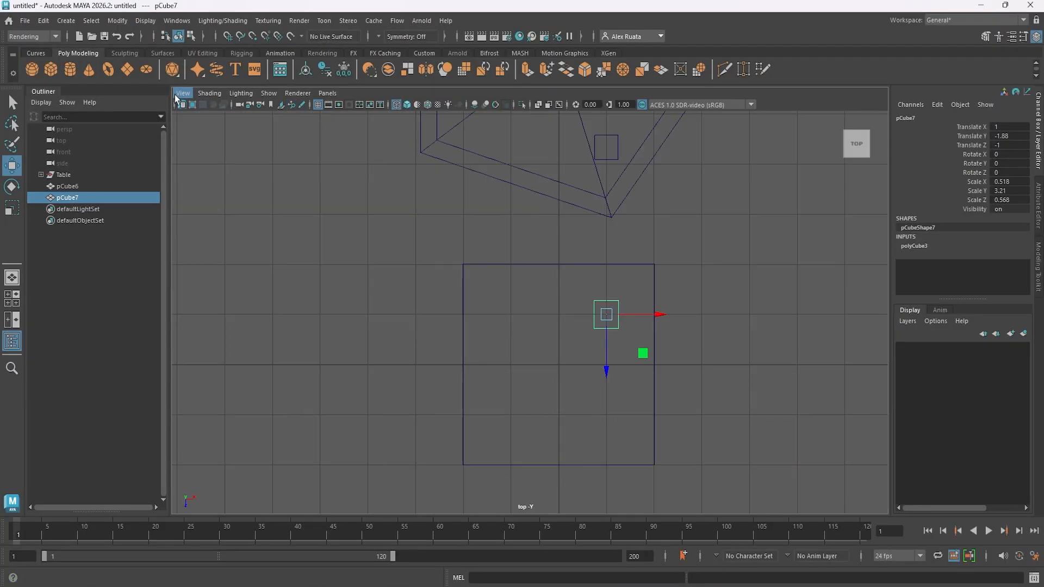
pyautogui.click(227, 36)
pyautogui.hotkey('ctrl', 'd')
pyautogui.moveTo(658, 320); pyautogui.dragTo(562, 320)
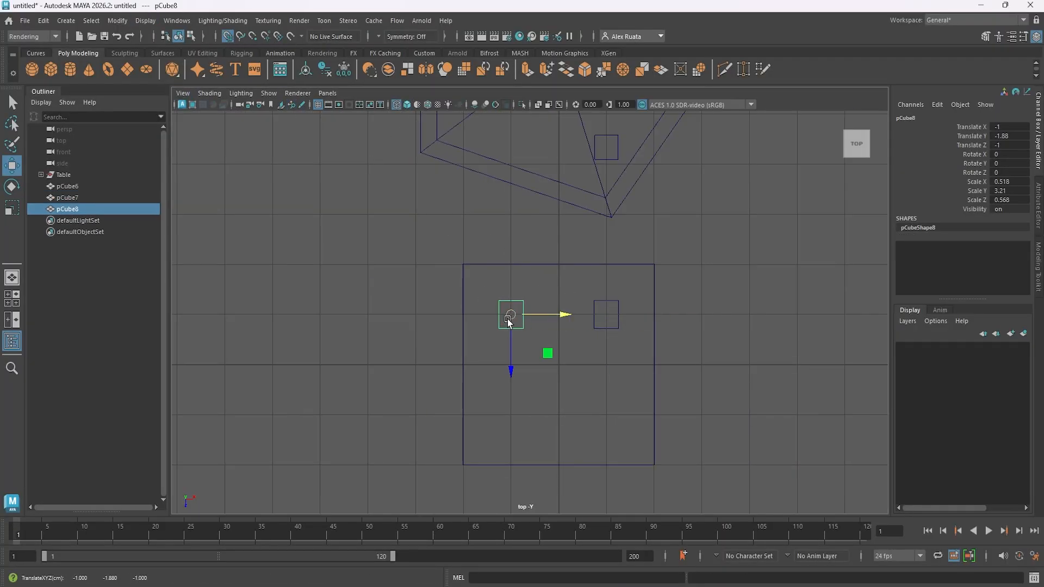
# - Duplicate the chair leg twice more, placing the copies at X -1, Z 1 and X 1, Z 1
pyautogui.hotkey('ctrl', 'd')
pyautogui.moveTo(511, 370); pyautogui.dragTo(512, 470)
pyautogui.hotkey('ctrl', 'd')
pyautogui.moveTo(564, 415); pyautogui.dragTo(659, 414)
pyautogui.press('space')
pyautogui.press('space')
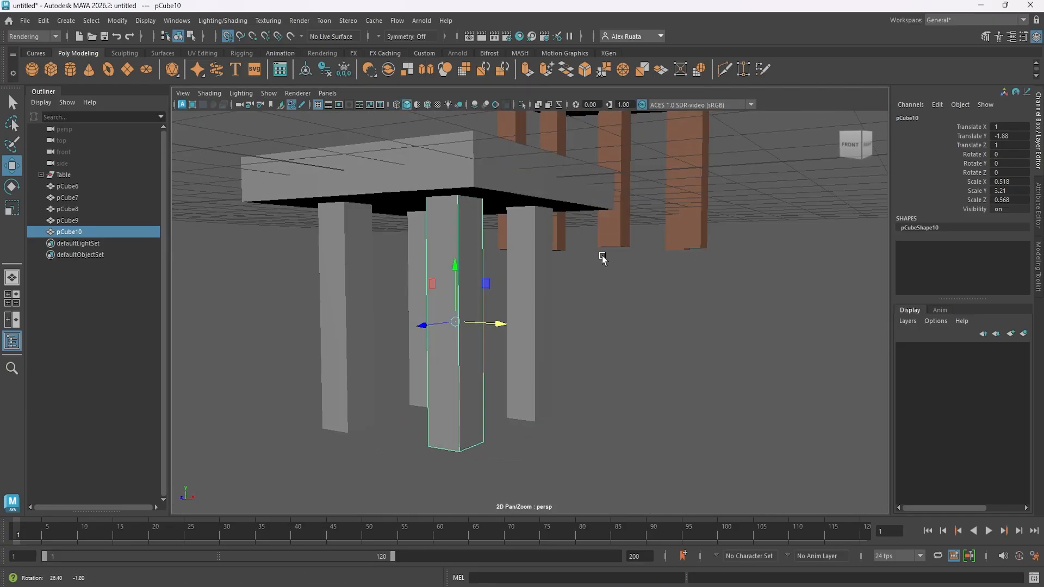
# - Turn off grid snapping and stretch the two chair legs farthest from the table to a vertical scale of about 8.693
pyautogui.keyDown('alt'); pyautogui.moveTo(603, 258); pyautogui.dragTo(432, 246); pyautogui.keyUp('alt')
pyautogui.click(228, 37)
pyautogui.keyDown('alt'); pyautogui.moveTo(375, 190); pyautogui.dragTo(609, 262); pyautogui.keyUp('alt')
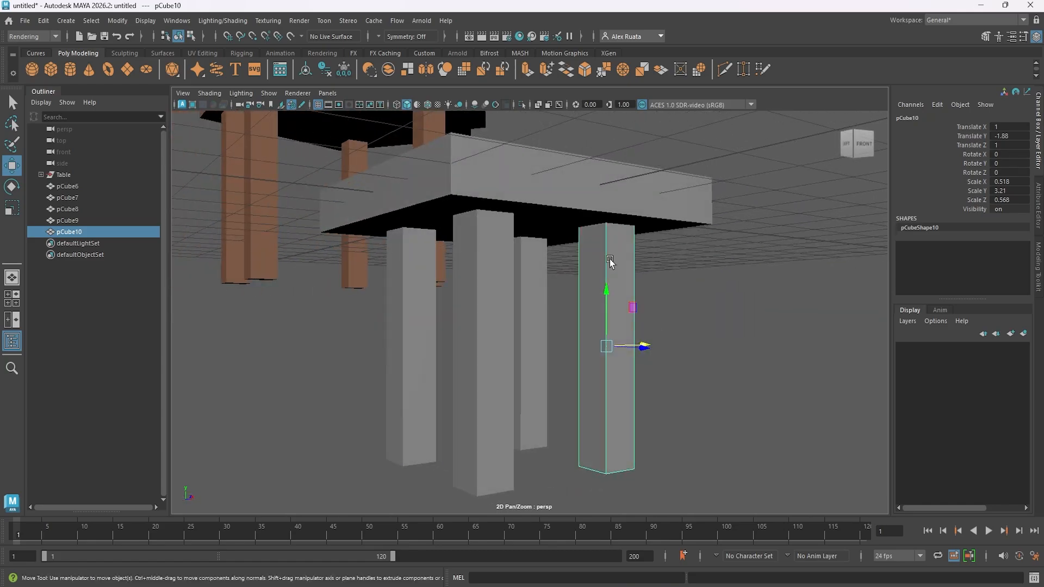
pyautogui.keyDown('shift'); pyautogui.click(489, 266); pyautogui.keyUp('shift')
pyautogui.keyDown('alt'); pyautogui.moveTo(489, 268); pyautogui.dragTo(423, 274); pyautogui.keyUp('alt')
pyautogui.press('space')
pyautogui.press('space')
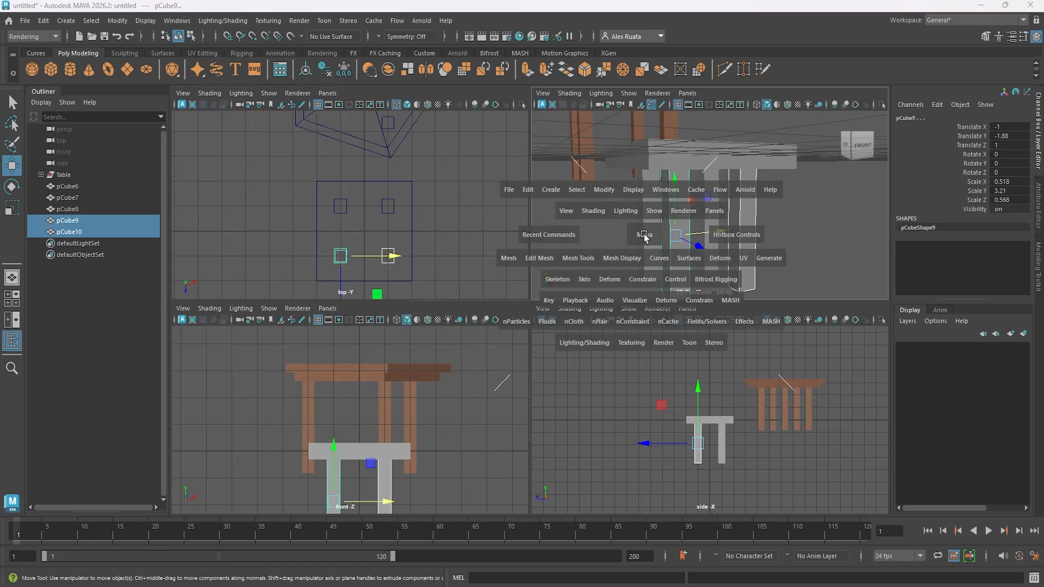
pyautogui.keyDown('alt'); pyautogui.moveTo(549, 252); pyautogui.dragTo(635, 260); pyautogui.keyUp('alt')
pyautogui.scroll(-4, 635, 260)
pyautogui.press('r')
pyautogui.moveTo(548, 294); pyautogui.dragTo(547, 208)
pyautogui.press('w')
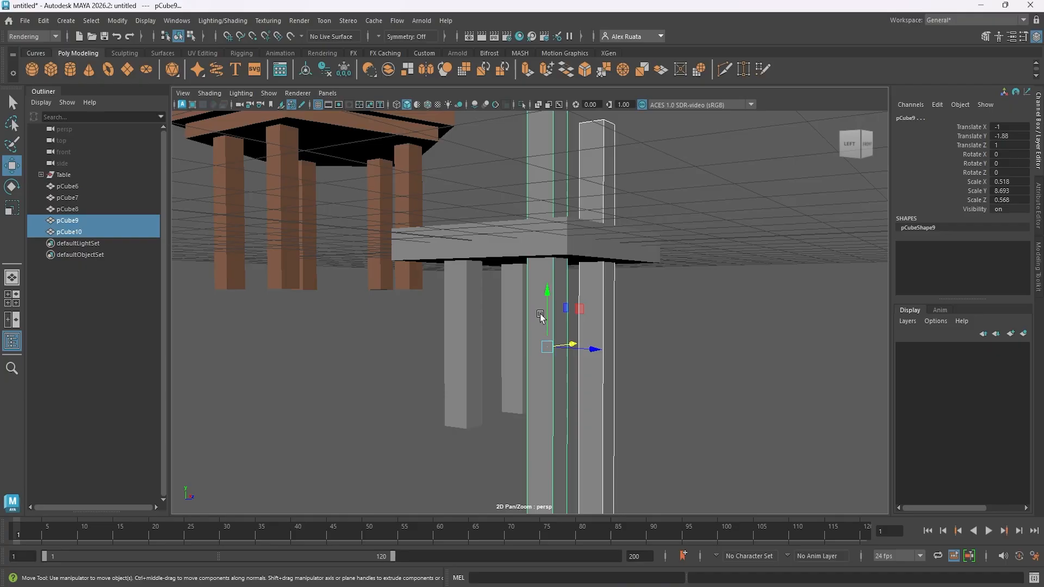
# - Raise the two stretched legs to about Y 0.986, lining their lower ends up with the short legs
pyautogui.press('space')
pyautogui.press('space')
pyautogui.scroll(-3, 484, 423)
pyautogui.keyDown('alt'); pyautogui.moveTo(505, 412); pyautogui.dragTo(473, 282, button='middle'); pyautogui.keyUp('alt')
pyautogui.moveTo(469, 249); pyautogui.dragTo(487, 142)
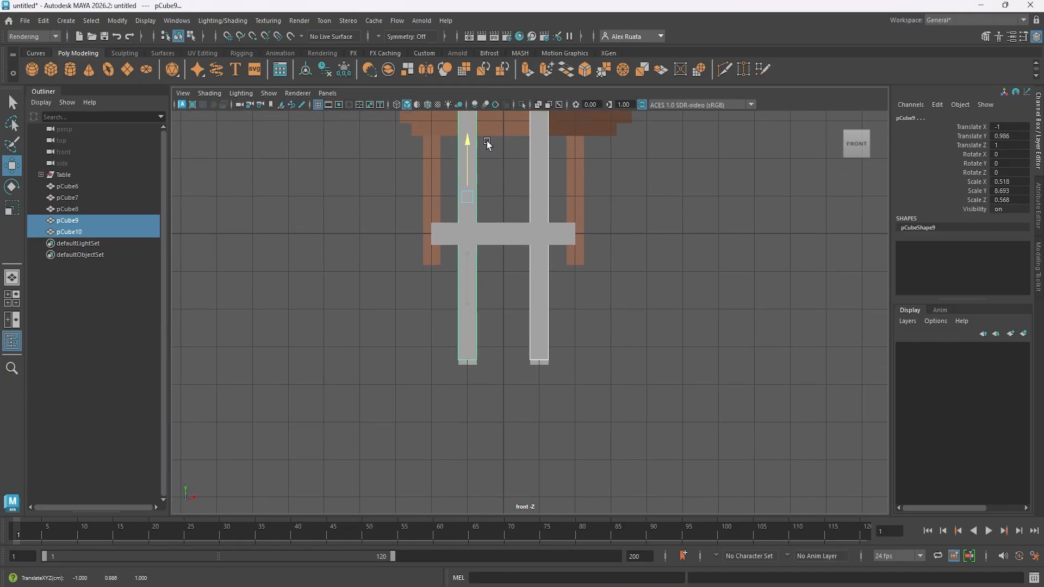
# - Shorten the two tall posts to a vertical scale of about 6.472 and position them at about Y -0.242
pyautogui.keyDown('alt'); pyautogui.moveTo(543, 210); pyautogui.dragTo(560, 356, button='middle'); pyautogui.keyUp('alt')
pyautogui.press('r')
pyautogui.moveTo(484, 296); pyautogui.dragTo(634, 344)
pyautogui.press('w')
pyautogui.click(593, 283)
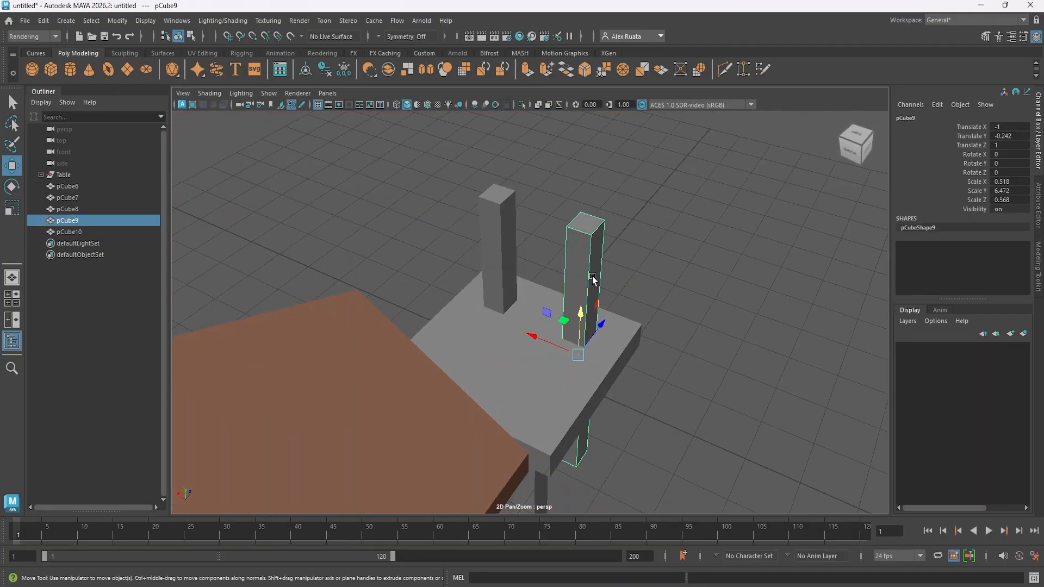
# - Thin the chair's back post at X -1 to a scale of 0.25 in both X and Z
pyautogui.keyDown('alt'); pyautogui.moveTo(594, 281); pyautogui.dragTo(664, 289, button='right'); pyautogui.keyUp('alt')
pyautogui.keyDown('alt'); pyautogui.moveTo(664, 289); pyautogui.dragTo(636, 307); pyautogui.keyUp('alt')
pyautogui.press('r')
pyautogui.keyDown('alt'); pyautogui.moveTo(568, 357); pyautogui.dragTo(592, 361); pyautogui.keyUp('alt')
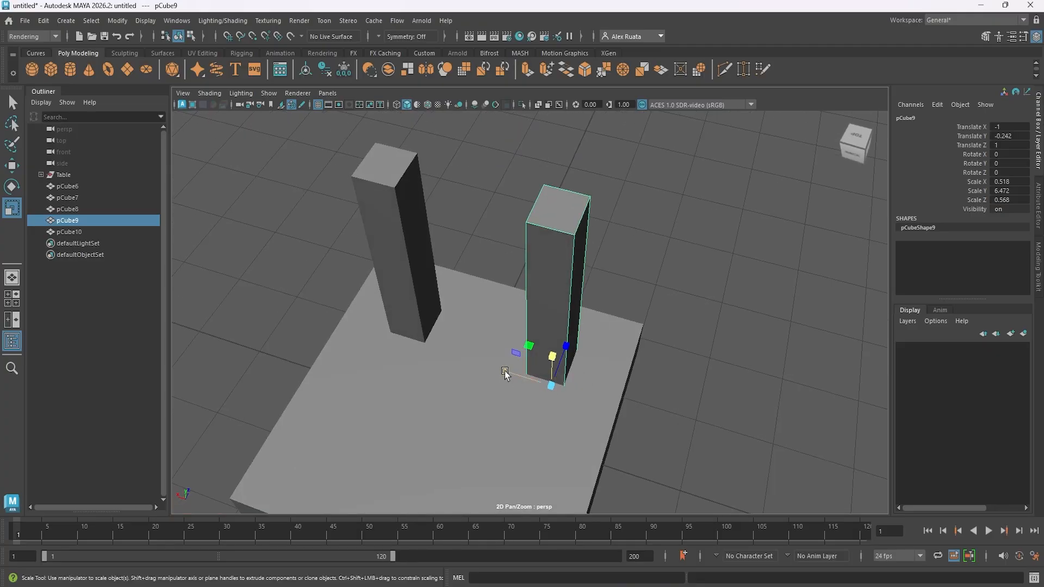
pyautogui.moveTo(506, 373); pyautogui.dragTo(532, 380)
pyautogui.keyDown('alt'); pyautogui.moveTo(593, 362); pyautogui.dragTo(526, 370); pyautogui.keyUp('alt')
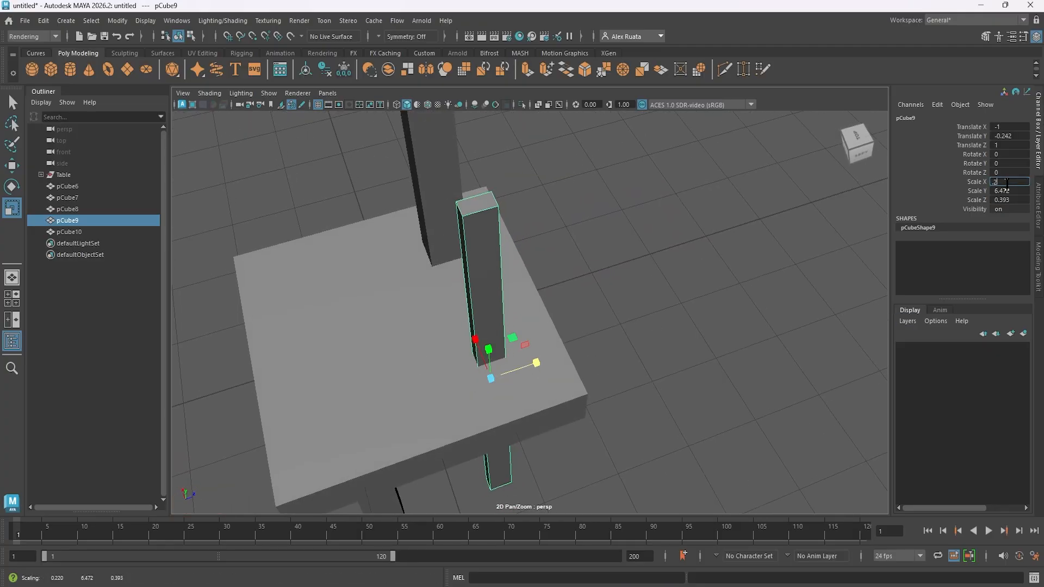
pyautogui.click(1009, 200)
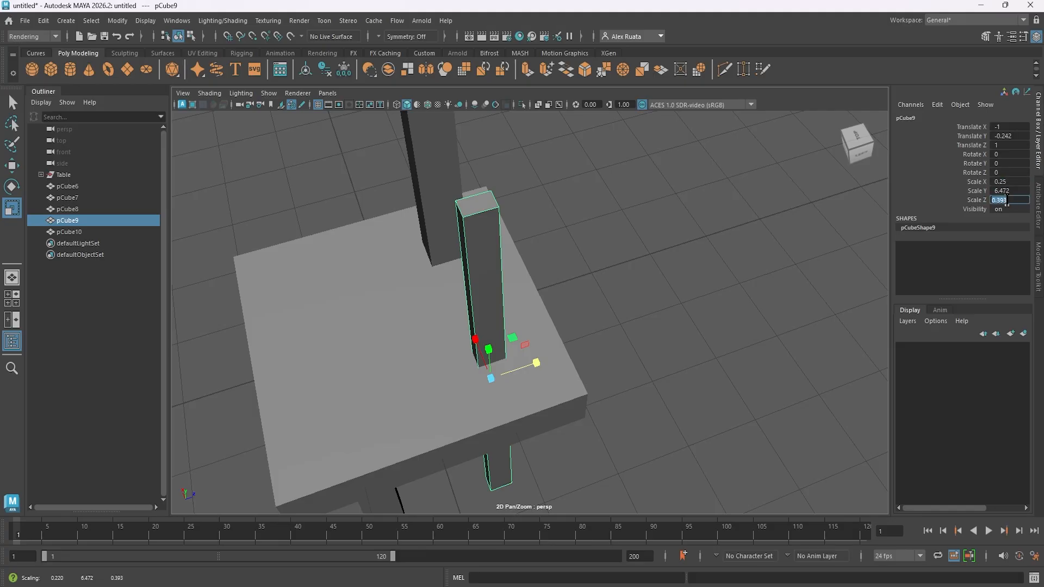
pyautogui.write('0.25')
pyautogui.press('Return')
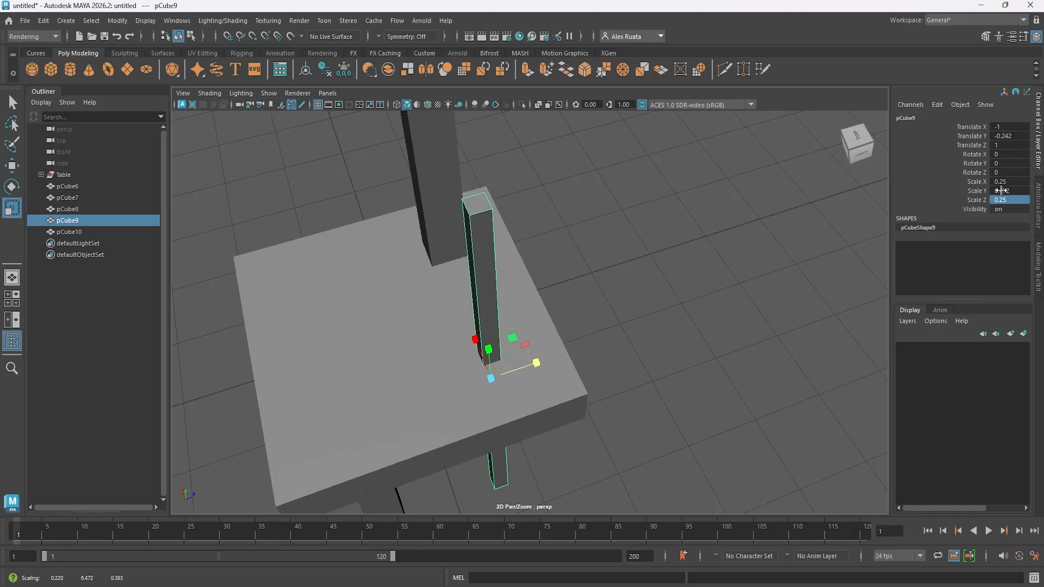
# - Copy the 0.25 scale value and apply it to X and Z of the other back post
pyautogui.doubleClick(1010, 181)
pyautogui.hotkey('ctrl', 'c')
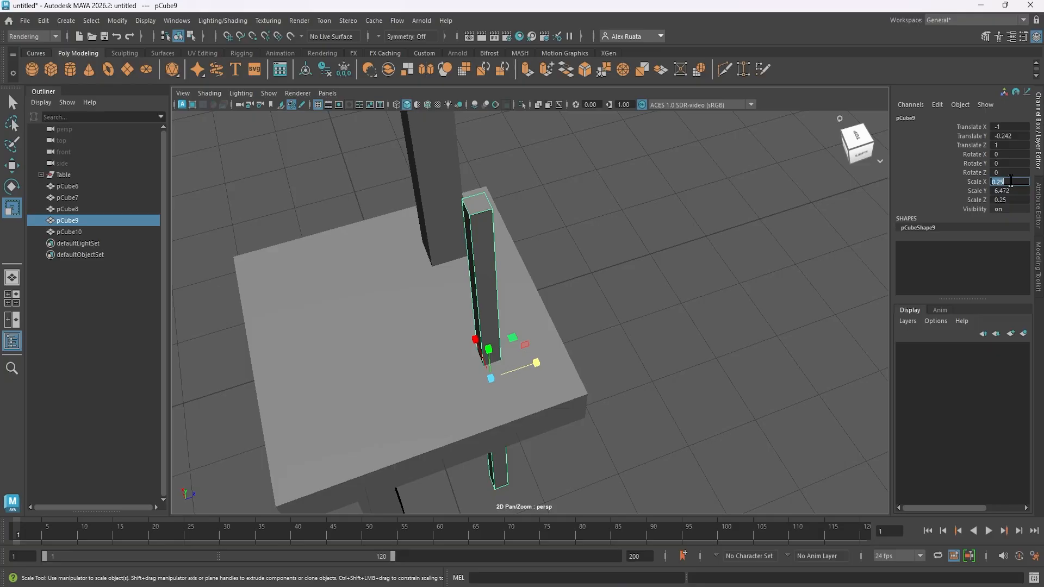
pyautogui.click(448, 147)
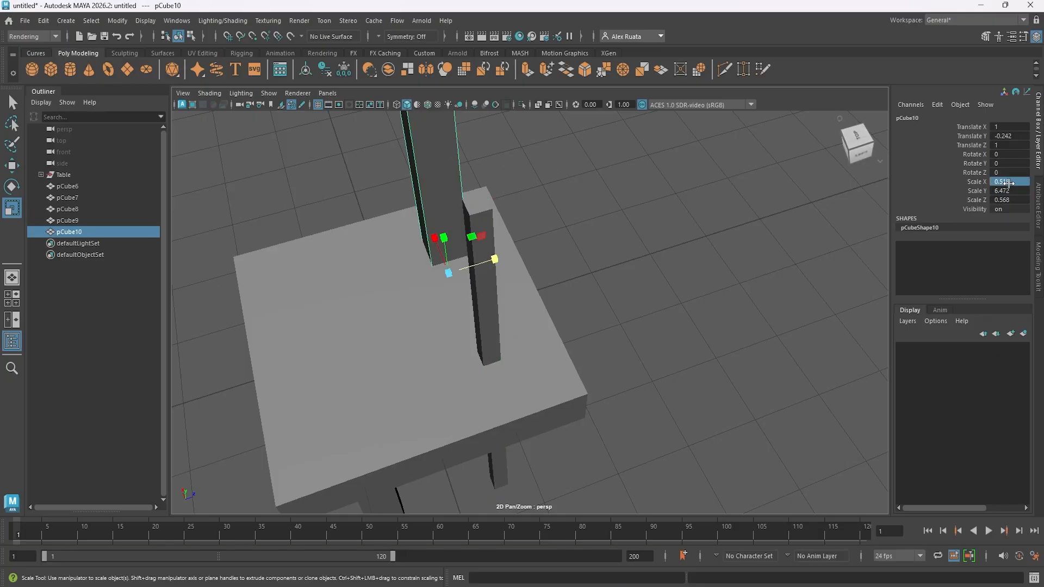
pyautogui.hotkey('ctrl', 'v')
pyautogui.click(1012, 199)
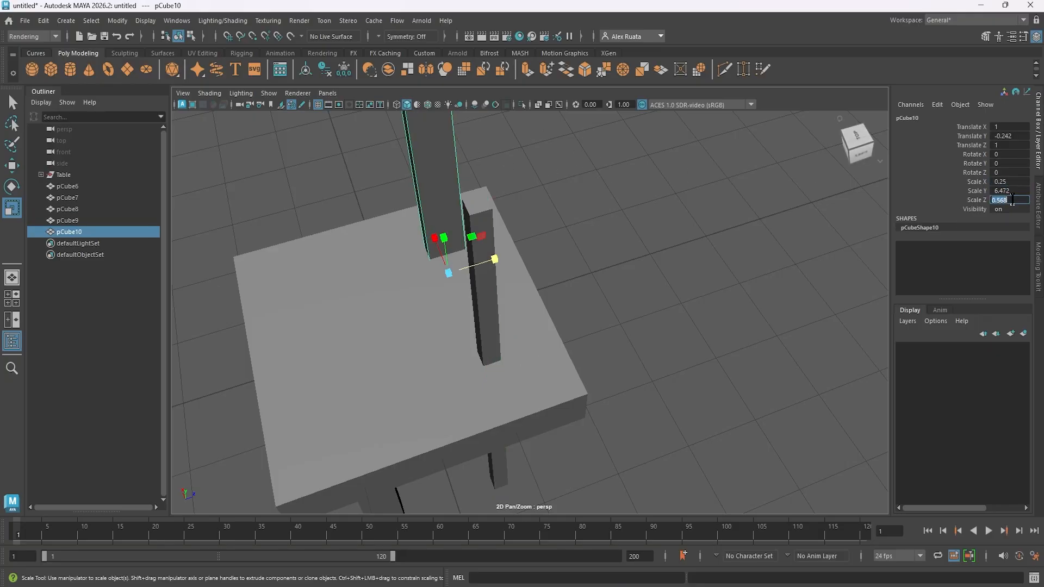
pyautogui.click(702, 321)
# - Thin the short front chair leg at X 1 to a scale of 0.25 in X and Z
pyautogui.keyDown('alt'); pyautogui.moveTo(694, 321); pyautogui.dragTo(603, 234); pyautogui.keyUp('alt')
pyautogui.click(508, 320)
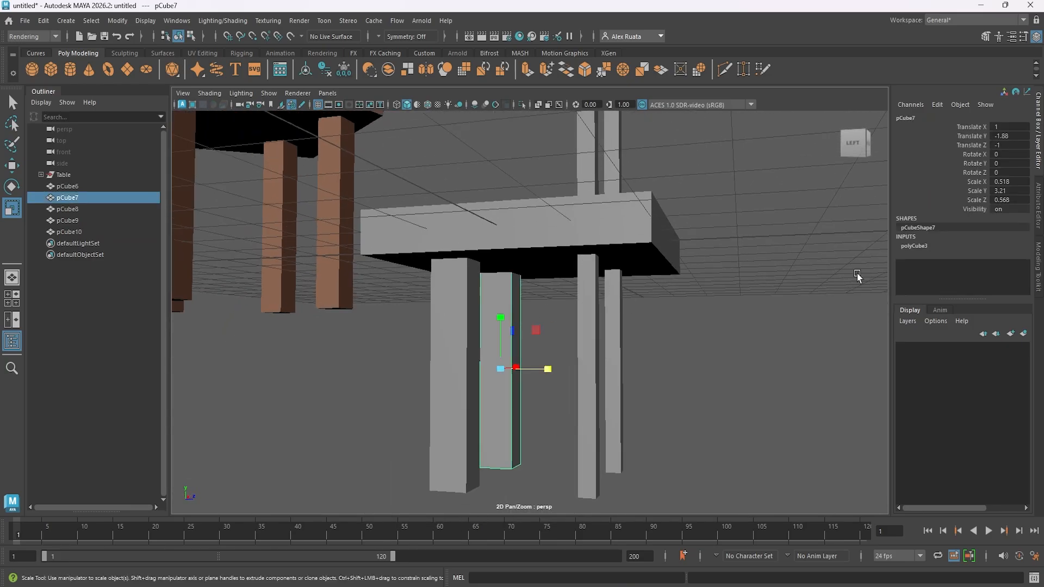
pyautogui.keyDown('alt'); pyautogui.moveTo(489, 348); pyautogui.dragTo(525, 343); pyautogui.keyUp('alt')
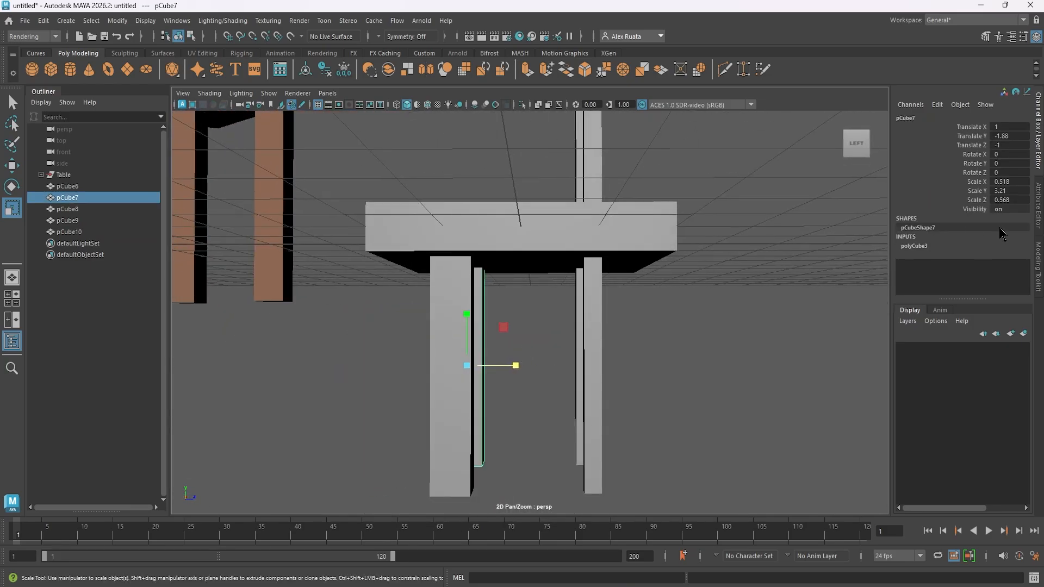
pyautogui.write('0.25')
pyautogui.press('Return')
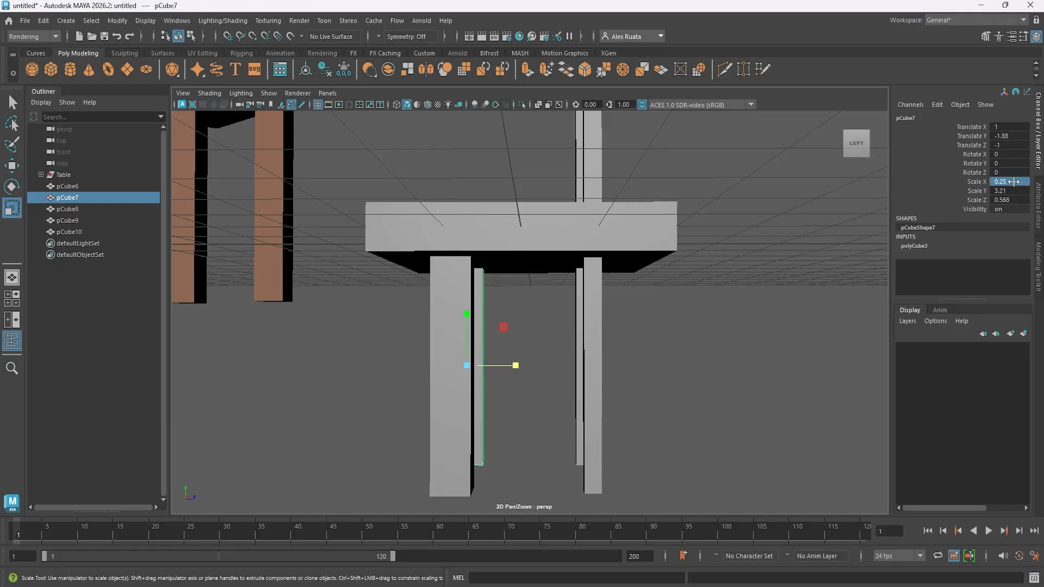
pyautogui.write('0.25')
pyautogui.press('Return')
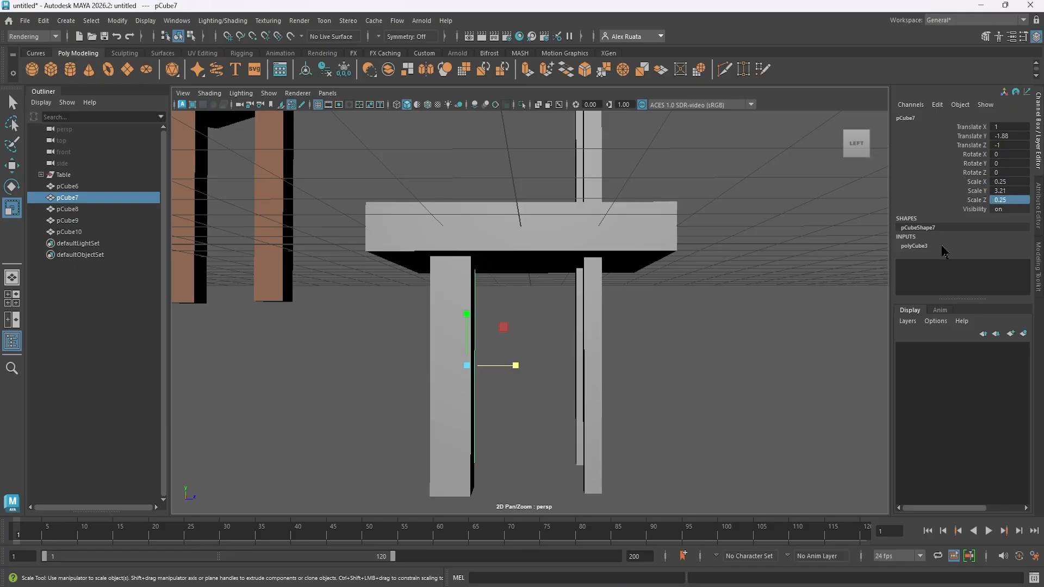
# - Thin the remaining front chair leg at X -1 to a scale of 0.25 in X and Z
pyautogui.click(443, 287)
pyautogui.click(1020, 184)
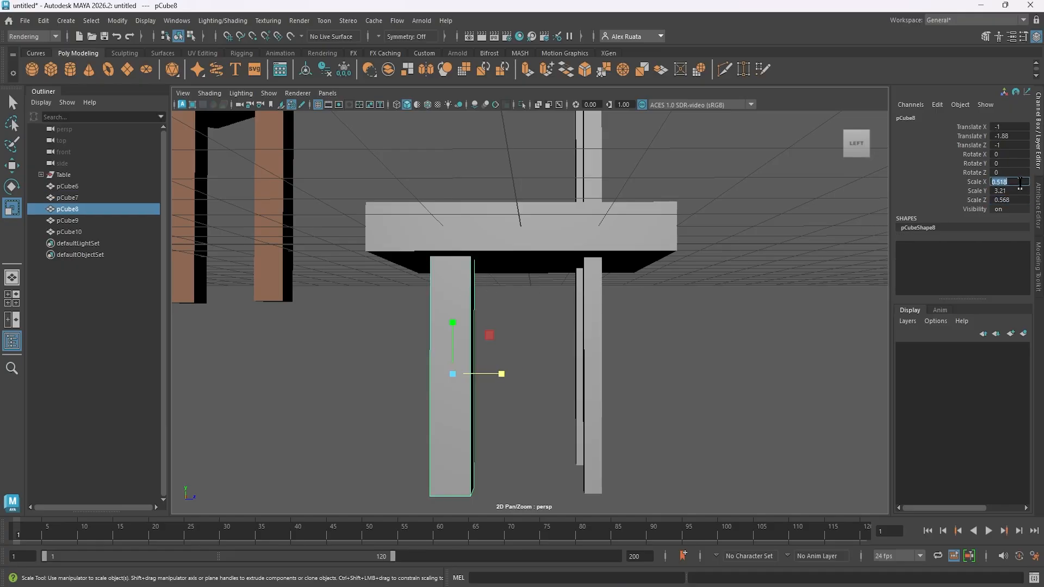
pyautogui.write('0.25')
pyautogui.press('Return')
pyautogui.click(1003, 199)
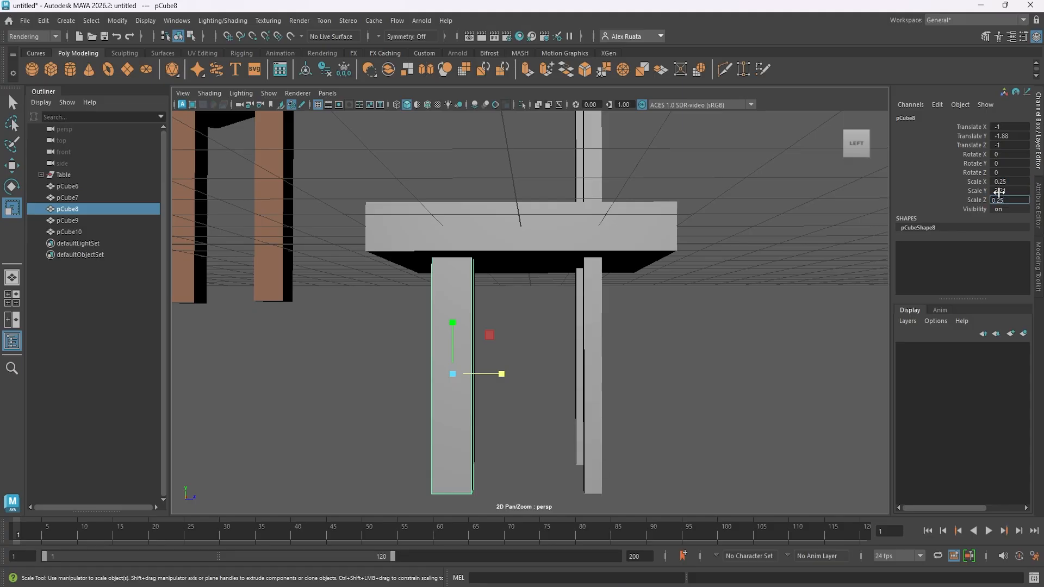
pyautogui.write('0.25')
pyautogui.press('Return')
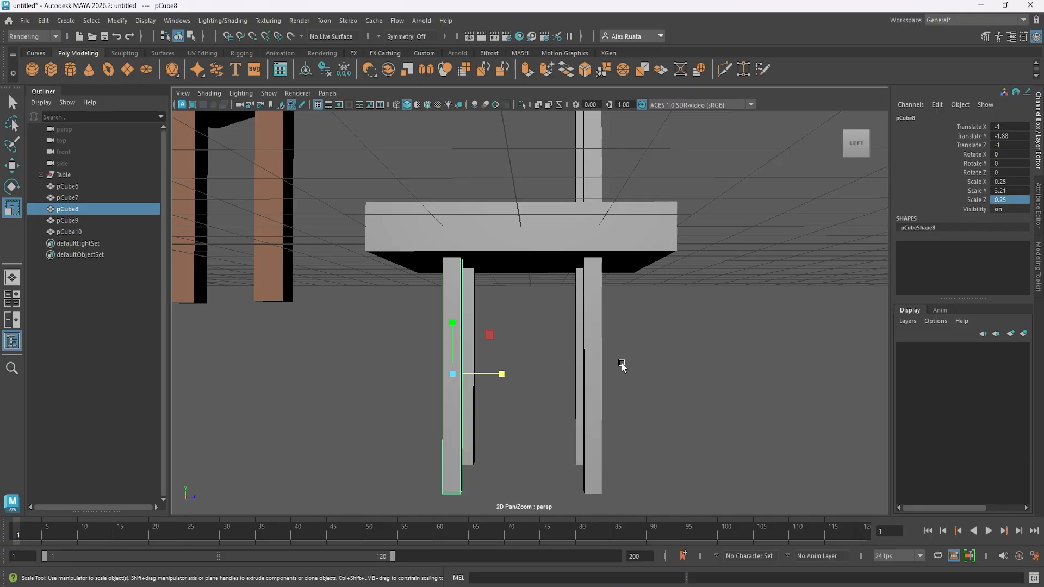
# - Try a vertical scale of 0.25 on the selected front leg and undo it
pyautogui.keyDown('alt'); pyautogui.moveTo(622, 366); pyautogui.dragTo(643, 373); pyautogui.keyUp('alt')
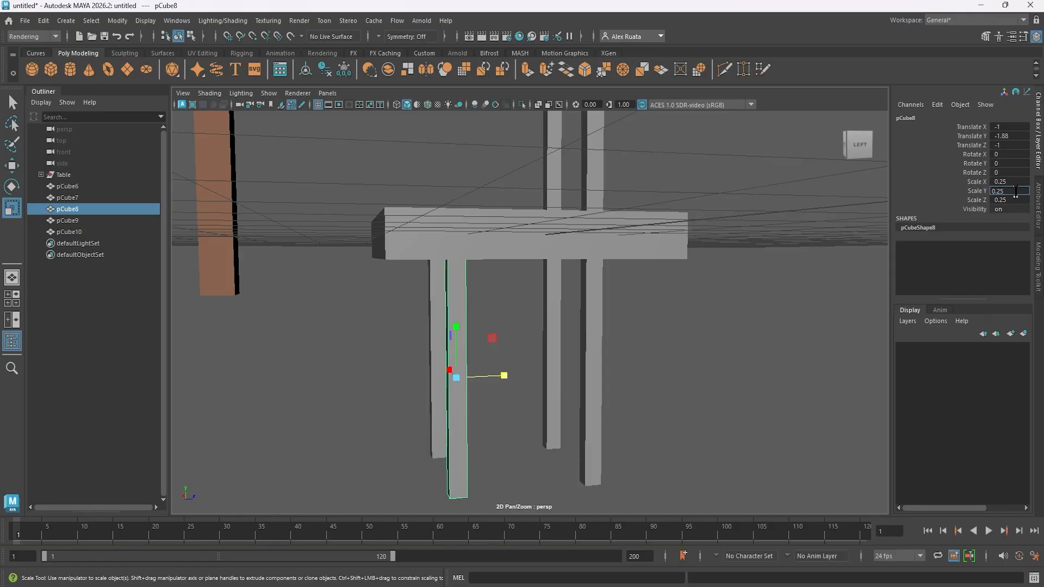
pyautogui.click(1016, 191)
pyautogui.write('0.25')
pyautogui.press('Return')
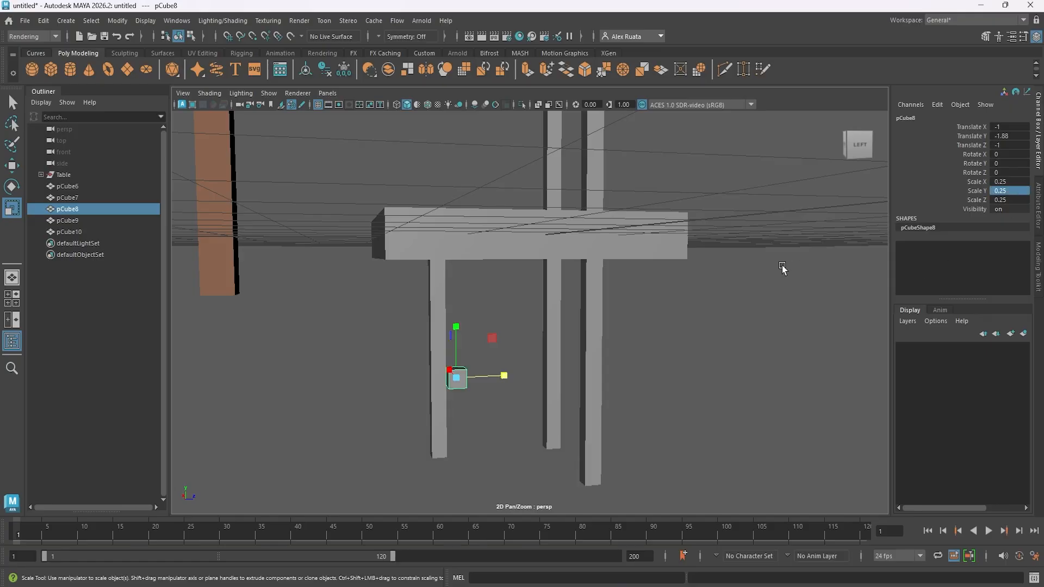
pyautogui.hotkey('ctrl', 'z')
# - Try stretching both back posts to a vertical scale of about 9.301 and raising them to about Y 1.225
pyautogui.click(750, 304)
pyautogui.keyDown('alt'); pyautogui.moveTo(709, 283); pyautogui.dragTo(527, 247); pyautogui.keyUp('alt')
pyautogui.click(556, 269)
pyautogui.keyDown('shift'); pyautogui.click(525, 256); pyautogui.keyUp('shift')
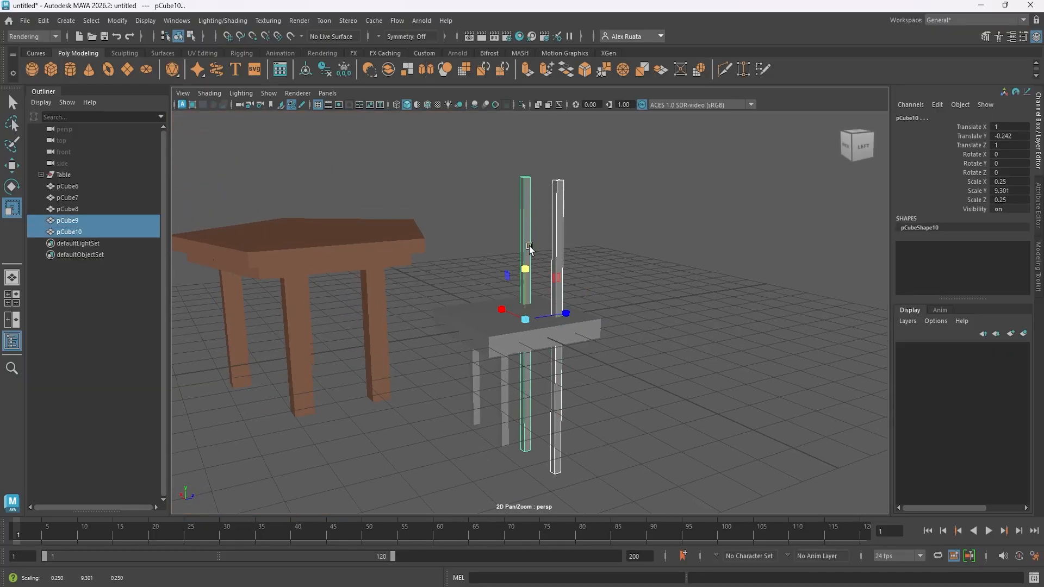
pyautogui.press('space')
pyautogui.press('w')
pyautogui.moveTo(701, 428); pyautogui.dragTo(700, 348)
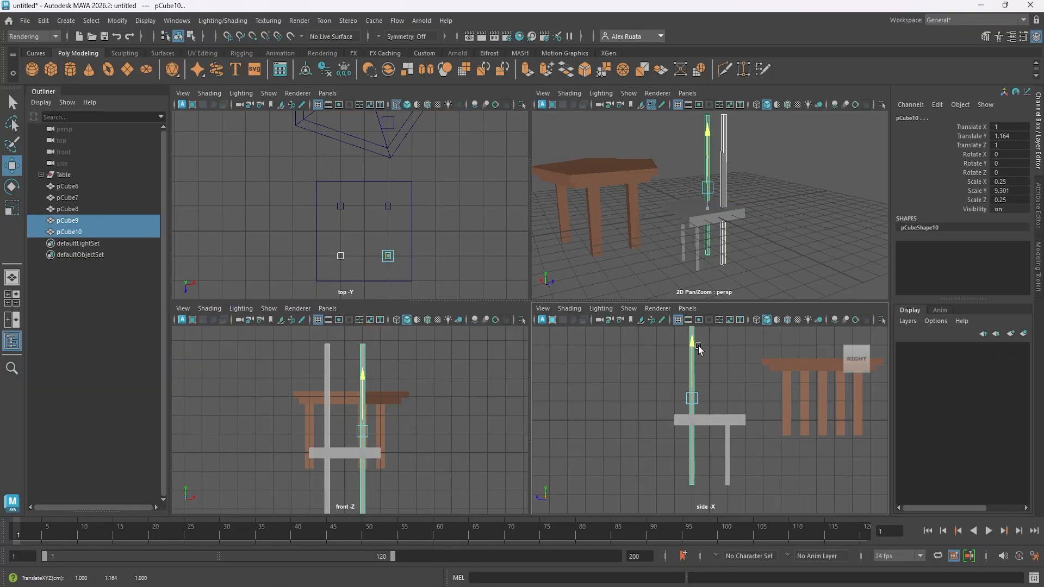
pyautogui.press('space')
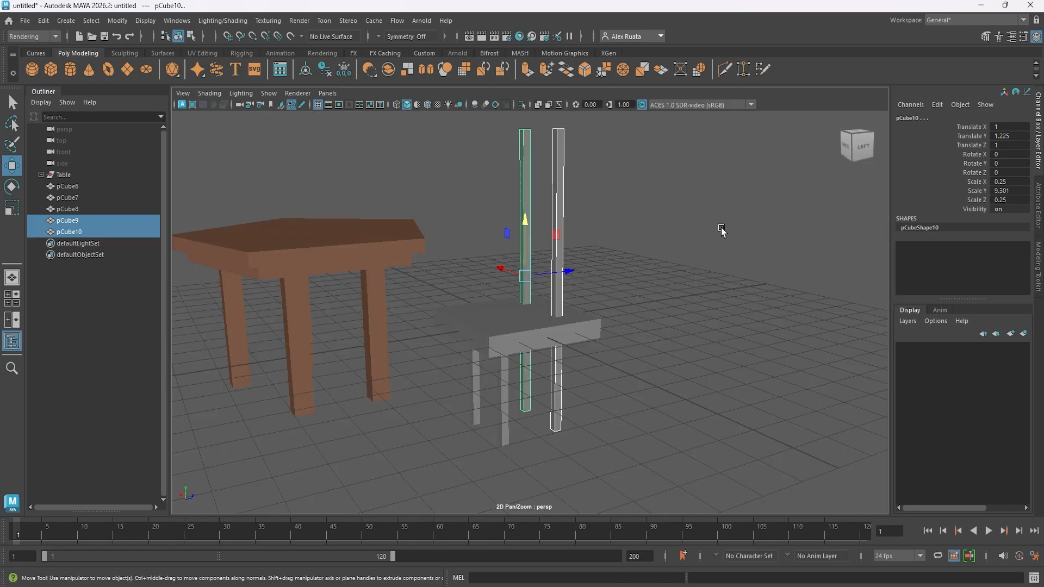
# - Undo the raising and stretching of the two back posts
pyautogui.keyDown('alt'); pyautogui.moveTo(723, 229); pyautogui.dragTo(688, 275); pyautogui.keyUp('alt')
pyautogui.hotkey('ctrl', 'z')
pyautogui.hotkey('ctrl', 'z')
pyautogui.hotkey('ctrl', 'z')
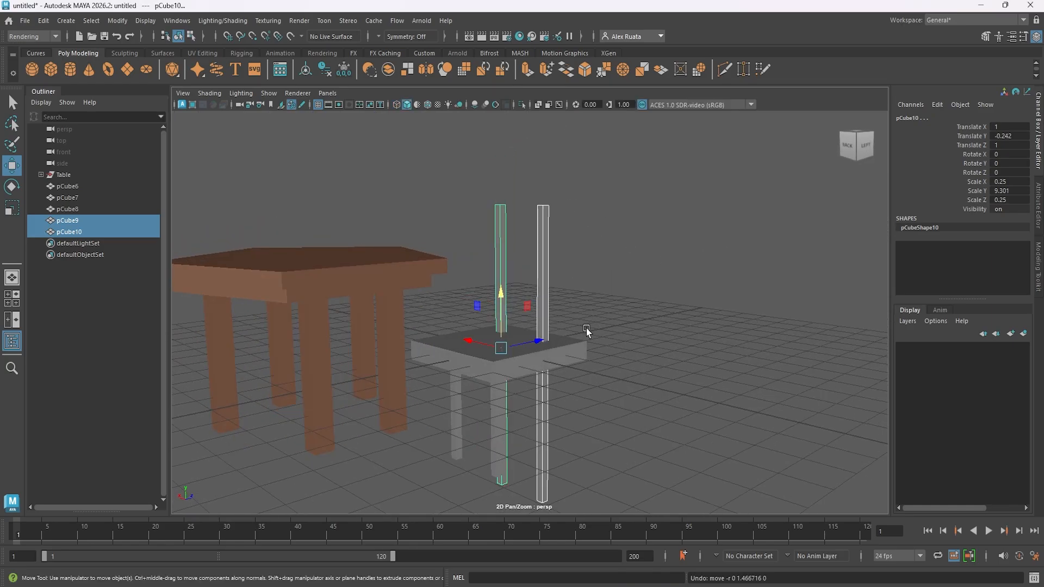
# - In the side view, stretch both back posts to a vertical scale of about 7.263 and raise them to about Y 0.107
pyautogui.press('space')
pyautogui.press('space')
pyautogui.press('r')
pyautogui.moveTo(494, 271); pyautogui.dragTo(498, 250)
pyautogui.press('w')
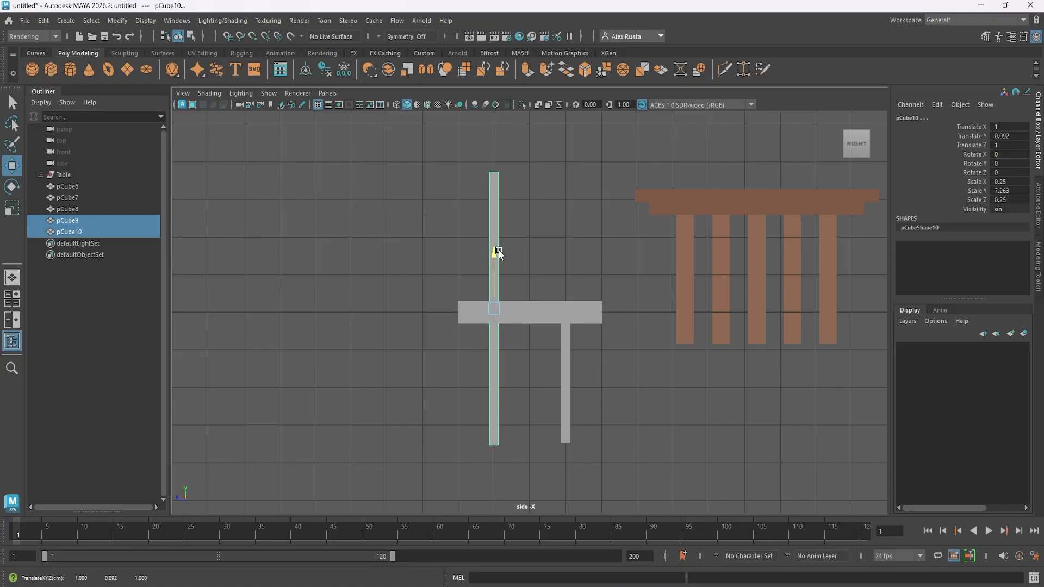
# - Spread the supports toward the seat's edges, moving the back posts to about Z 1.41 and the front legs to about Z -1.577
pyautogui.moveTo(456, 308)
pyautogui.mouseDown()
pyautogui.moveTo(431, 308)
pyautogui.moveTo(441, 317)
pyautogui.mouseUp()
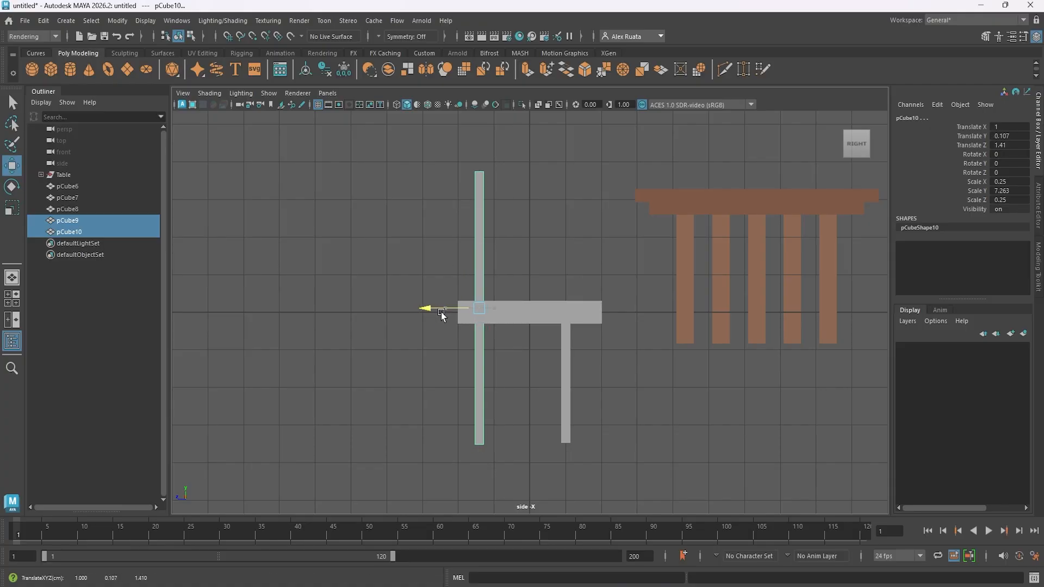
pyautogui.moveTo(527, 349); pyautogui.dragTo(581, 379)
pyautogui.moveTo(514, 382); pyautogui.dragTo(535, 378)
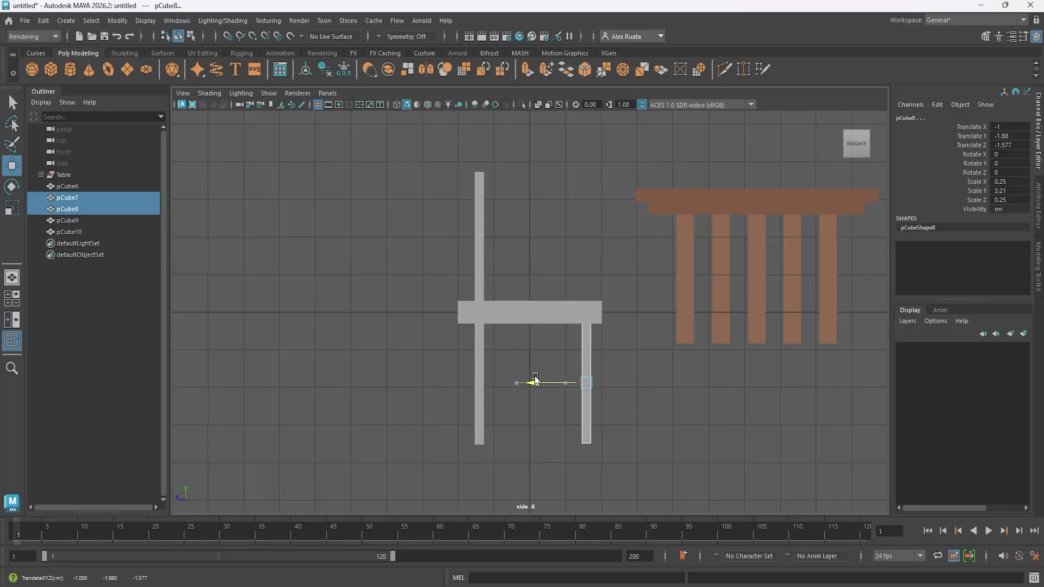
# - Thin the seat to a vertical scale of about 0.473 and lower it to about Y -0.106
pyautogui.click(520, 311)
pyautogui.press('r')
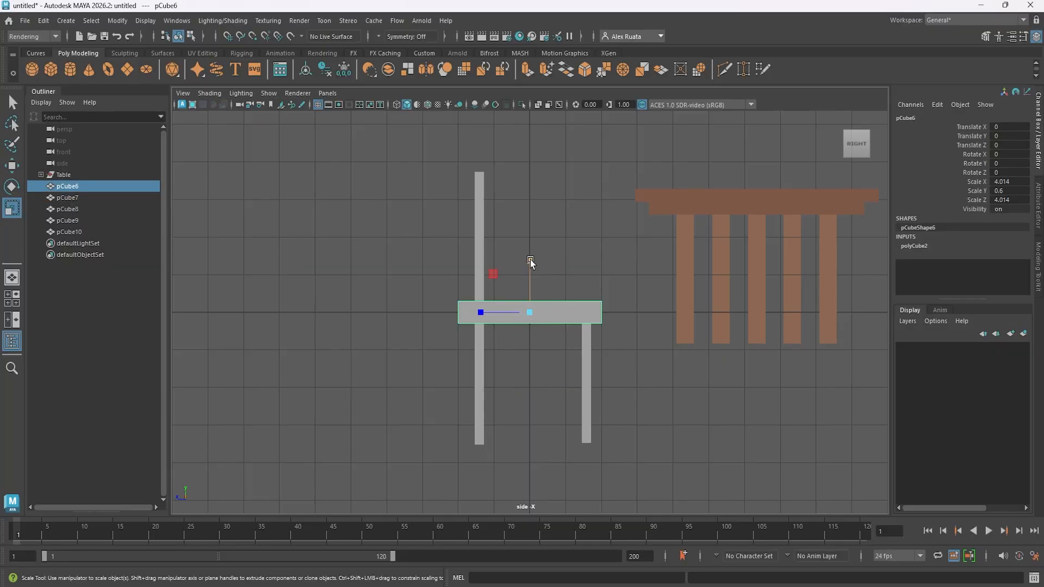
pyautogui.moveTo(530, 259)
pyautogui.mouseDown()
pyautogui.moveTo(524, 276)
pyautogui.moveTo(530, 260)
pyautogui.mouseUp()
pyautogui.press('w')
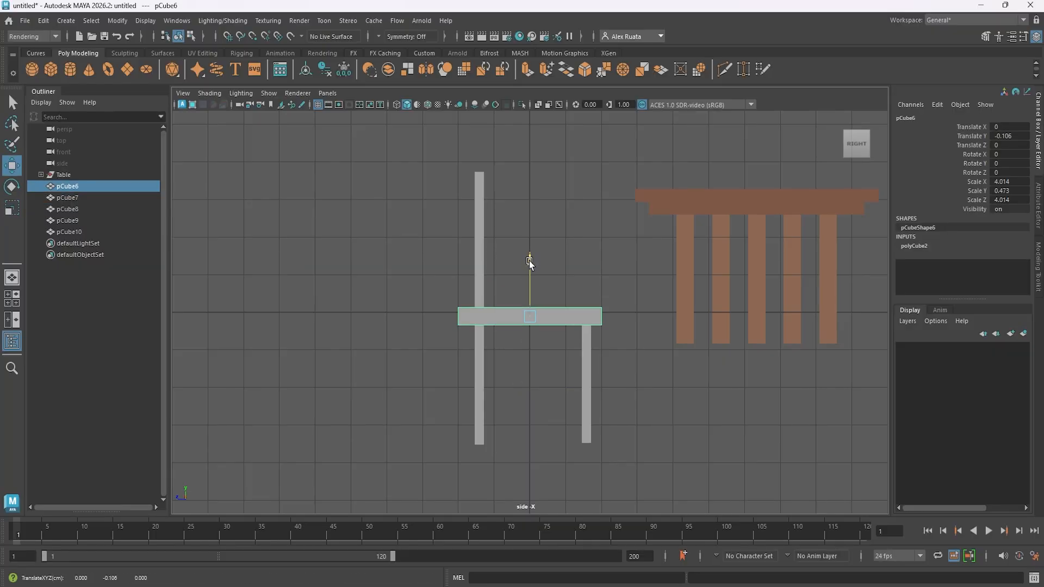
pyautogui.press('space')
# - Move the two back posts outward to about X -1.619 and X 1.57
pyautogui.press('space')
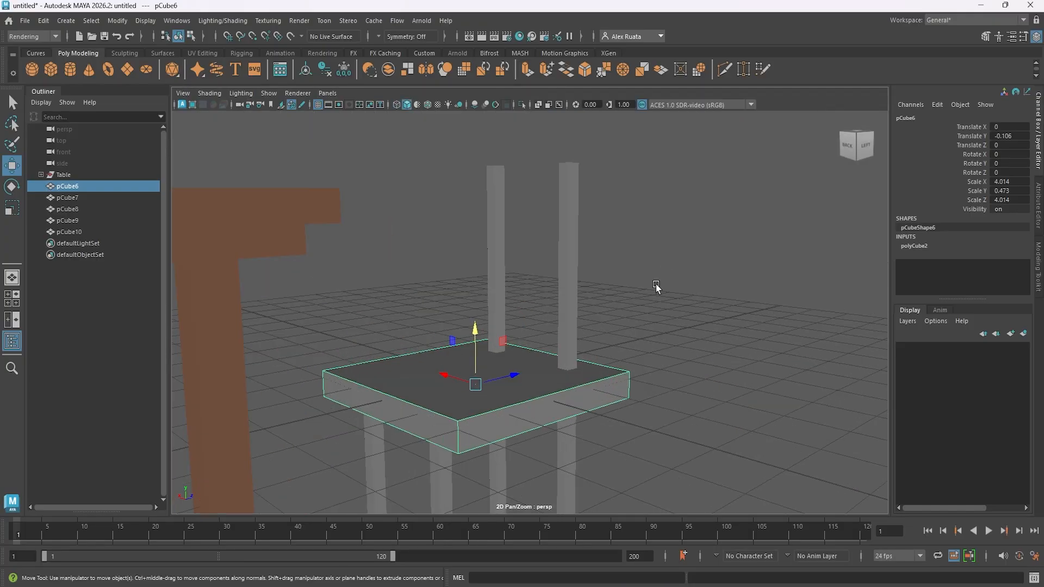
pyautogui.keyDown('alt'); pyautogui.moveTo(655, 289); pyautogui.dragTo(667, 246); pyautogui.keyUp('alt')
pyautogui.click(585, 218)
pyautogui.moveTo(543, 291); pyautogui.dragTo(576, 286)
pyautogui.press('space')
pyautogui.press('space')
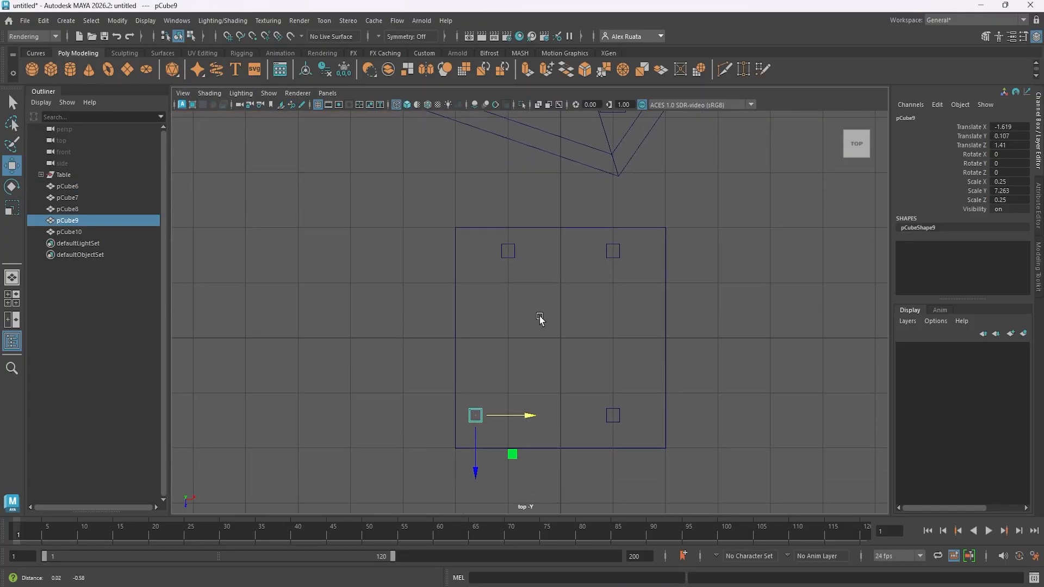
pyautogui.click(608, 367)
pyautogui.moveTo(664, 367); pyautogui.dragTo(680, 370)
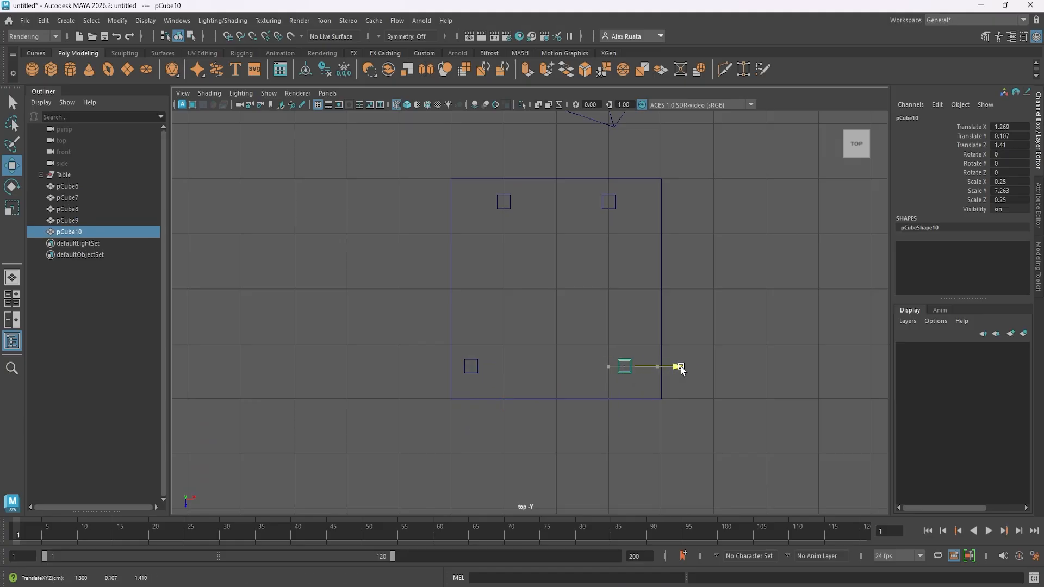
# - Move the two front legs outward to about X 1.611 and X -1.622, in line with the back posts
pyautogui.click(618, 201)
pyautogui.click(604, 204)
pyautogui.moveTo(661, 201); pyautogui.dragTo(684, 202)
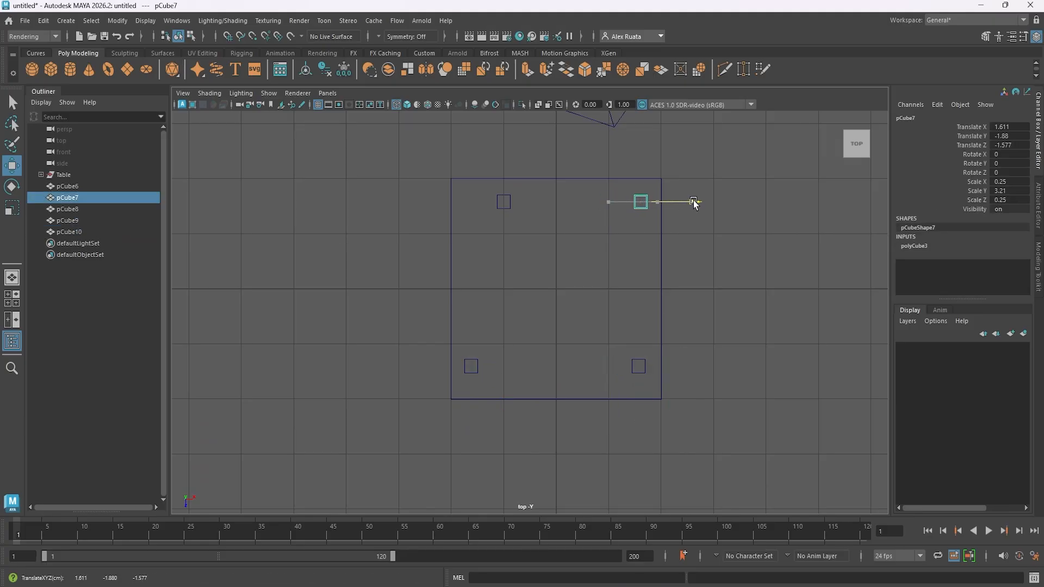
pyautogui.click(512, 207)
pyautogui.moveTo(558, 204); pyautogui.dragTo(535, 207)
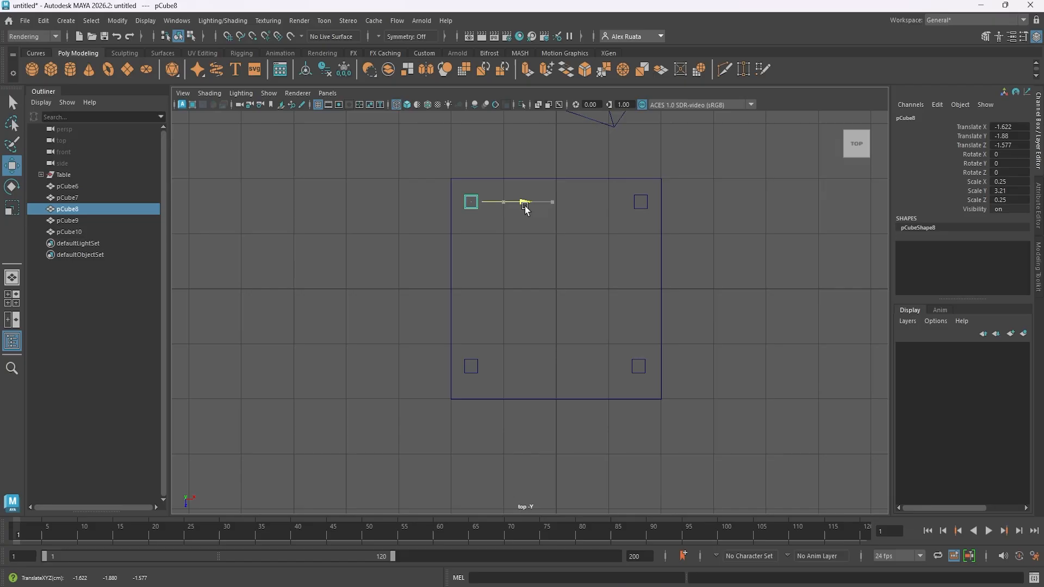
# - Add a new cube and raise it above the seat to about Y 2.519
pyautogui.press('space')
pyautogui.press('space')
pyautogui.click(691, 233)
pyautogui.scroll(-4, 690, 240)
pyautogui.keyDown('alt'); pyautogui.moveTo(690, 250); pyautogui.dragTo(661, 333); pyautogui.keyUp('alt')
pyautogui.click(55, 68)
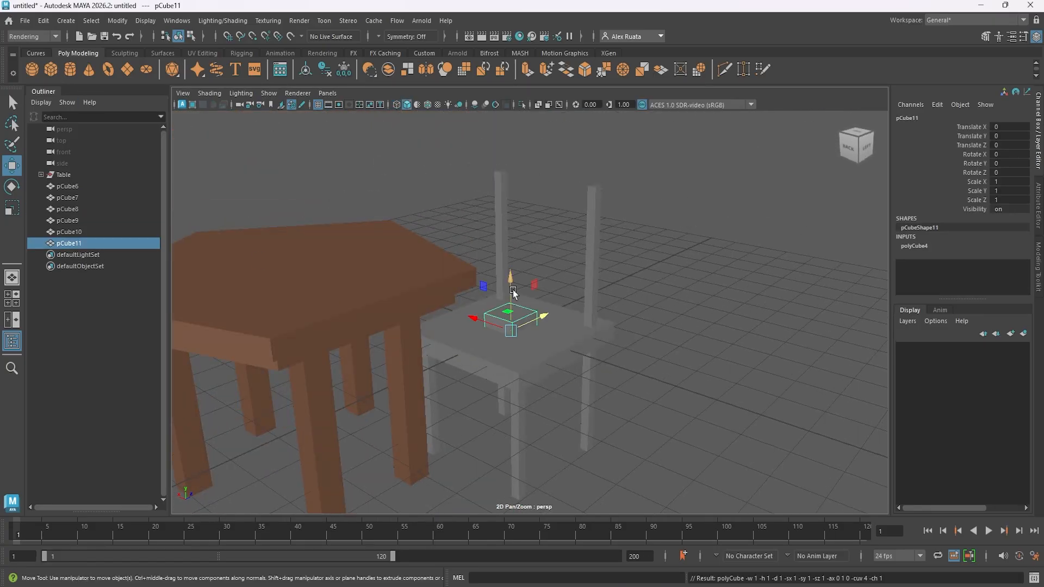
pyautogui.moveTo(511, 275); pyautogui.dragTo(511, 213)
# - Scale the cube into a backrest slat of about 3.158 by 0.48 by 0.107 and move it between the back posts at about Z 1.452
pyautogui.press('r')
pyautogui.keyDown('alt'); pyautogui.moveTo(584, 211); pyautogui.dragTo(511, 246); pyautogui.keyUp('alt')
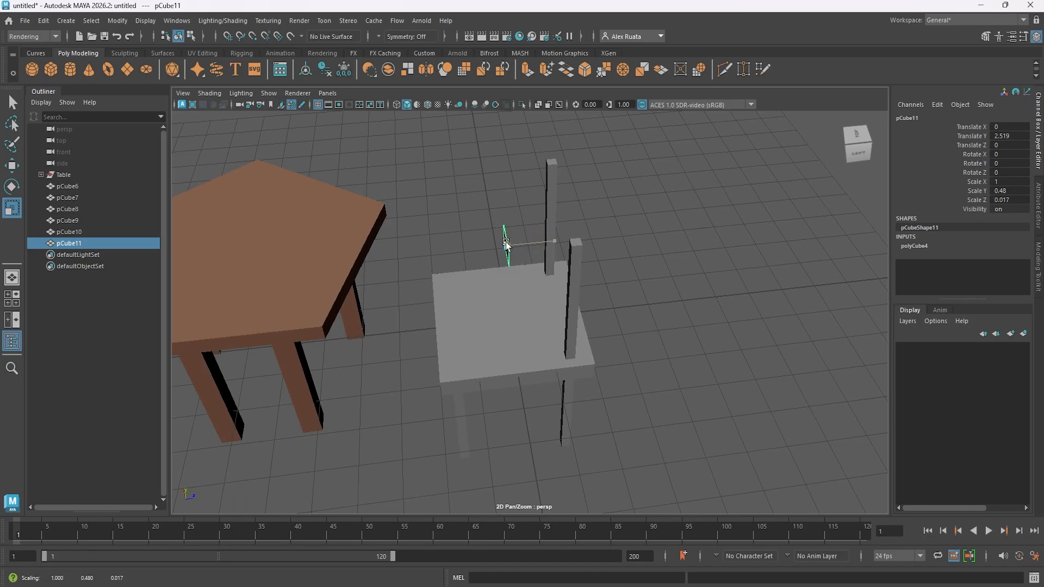
pyautogui.keyDown('alt'); pyautogui.moveTo(474, 283); pyautogui.dragTo(589, 272); pyautogui.keyUp('alt')
pyautogui.moveTo(469, 252); pyautogui.dragTo(371, 241)
pyautogui.press('w')
pyautogui.moveTo(510, 257); pyautogui.dragTo(618, 295)
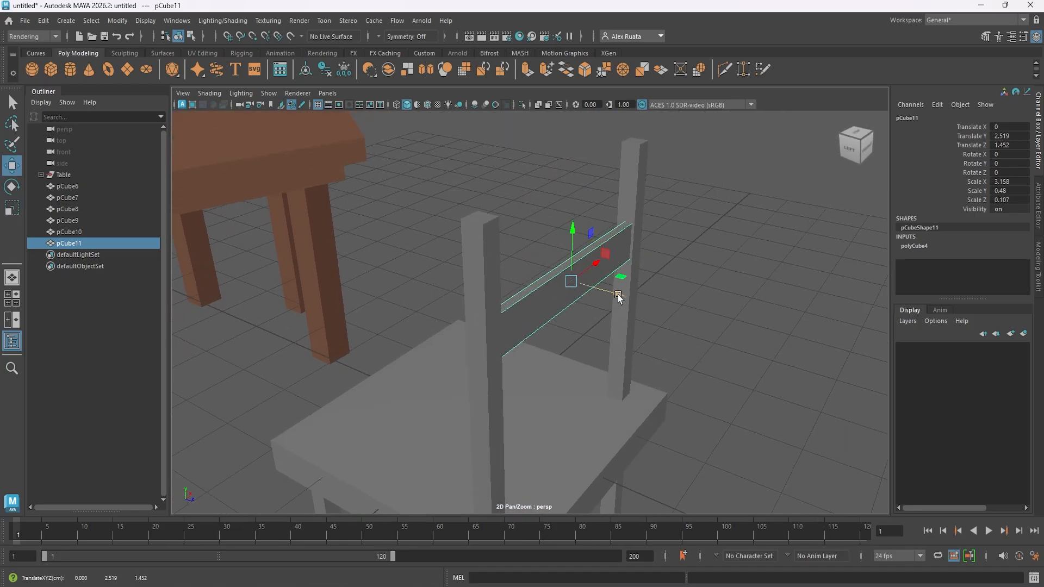
# - Duplicate the backrest slat and space the two slats one above the other between the back posts
pyautogui.press('r')
pyautogui.press('w')
pyautogui.moveTo(573, 236); pyautogui.dragTo(570, 320)
pyautogui.hotkey('ctrl', 'd')
pyautogui.click(715, 336)
pyautogui.keyDown('alt'); pyautogui.moveTo(614, 366); pyautogui.dragTo(501, 283); pyautogui.keyUp('alt')
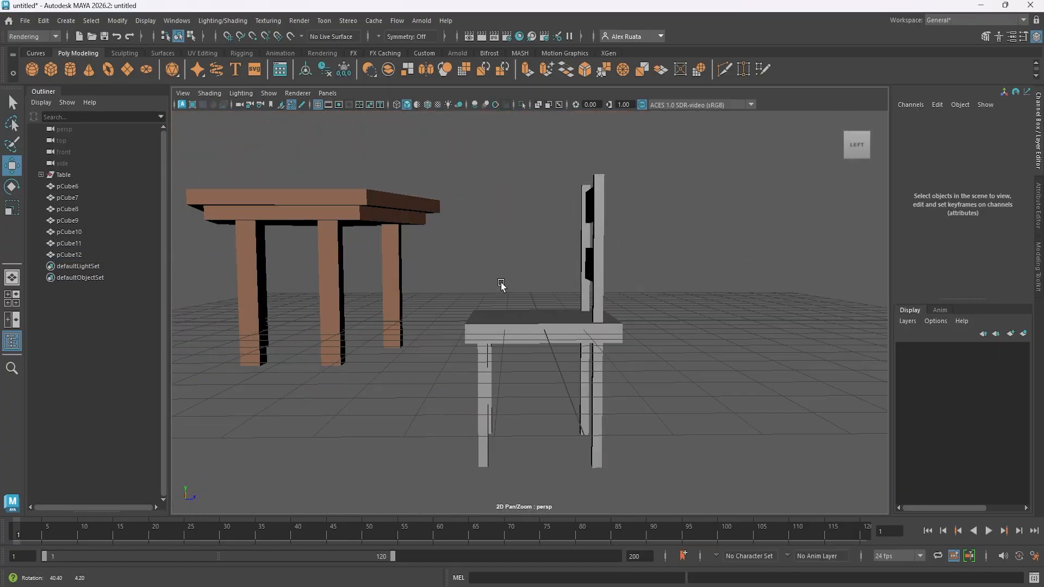
# - Shrink the seat to a scale of about 3.668 in X and 3.547 in Z
pyautogui.click(559, 361)
pyautogui.keyDown('alt'); pyautogui.moveTo(559, 361); pyautogui.dragTo(596, 361); pyautogui.keyUp('alt')
pyautogui.press('r')
pyautogui.keyDown('alt'); pyautogui.moveTo(595, 361); pyautogui.dragTo(605, 383); pyautogui.keyUp('alt')
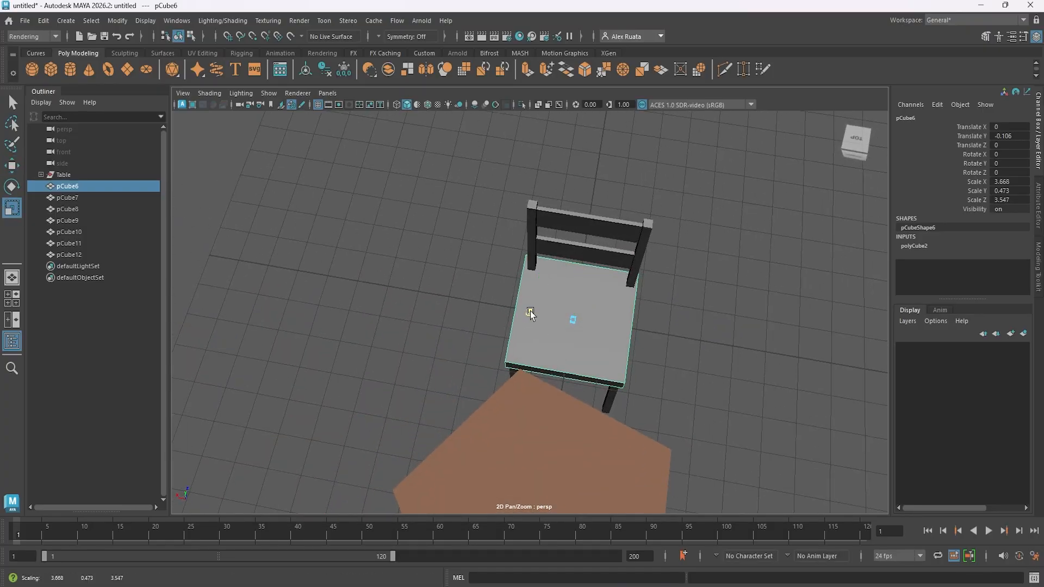
# - Thin the chair seat to a Y scale of 0.348 and narrow its X scale to 3.653
pyautogui.click(730, 353)
pyautogui.keyDown('alt'); pyautogui.moveTo(730, 353); pyautogui.dragTo(560, 297); pyautogui.keyUp('alt')
pyautogui.click(576, 311)
pyautogui.keyDown('alt'); pyautogui.moveTo(560, 297); pyautogui.dragTo(674, 310, button='right'); pyautogui.keyUp('alt')
pyautogui.moveTo(564, 243); pyautogui.dragTo(563, 255)
# - Lower the seat to about Y -0.126 to fit it onto the chair legs
pyautogui.press('w')
pyautogui.keyDown('alt'); pyautogui.moveTo(575, 311); pyautogui.dragTo(567, 295); pyautogui.keyUp('alt')
pyautogui.scroll(5, 557, 299)
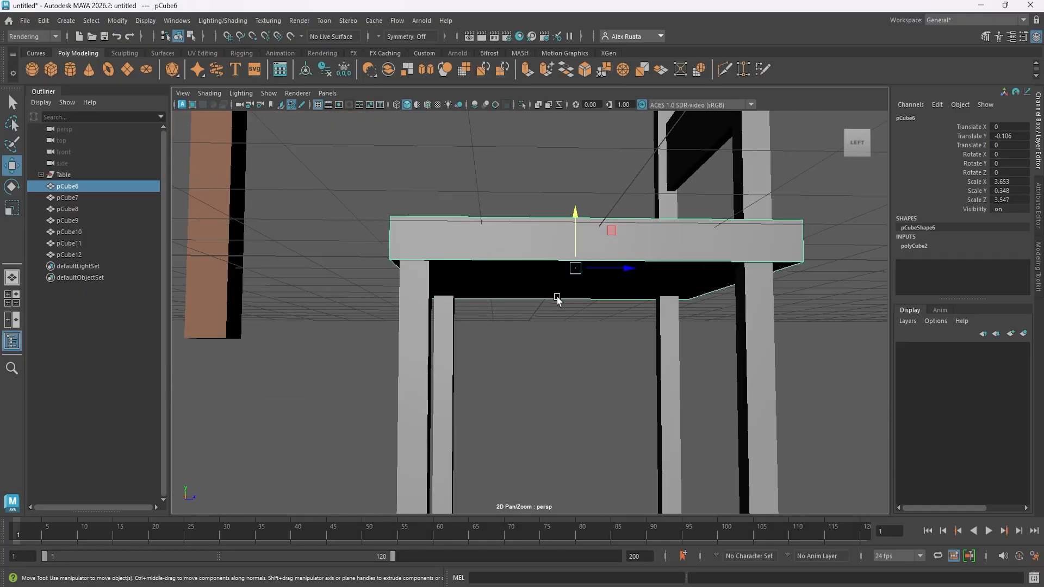
pyautogui.moveTo(587, 215); pyautogui.dragTo(588, 218)
pyautogui.click(557, 177)
pyautogui.keyDown('alt'); pyautogui.moveTo(557, 177); pyautogui.dragTo(468, 225, button='right'); pyautogui.keyUp('alt')
pyautogui.keyDown('alt'); pyautogui.moveTo(467, 225); pyautogui.dragTo(599, 322); pyautogui.keyUp('alt')
pyautogui.keyDown('alt'); pyautogui.moveTo(599, 322); pyautogui.dragTo(423, 345, button='right'); pyautogui.keyUp('alt')
pyautogui.keyDown('alt'); pyautogui.moveTo(423, 344); pyautogui.dragTo(513, 360); pyautogui.keyUp('alt')
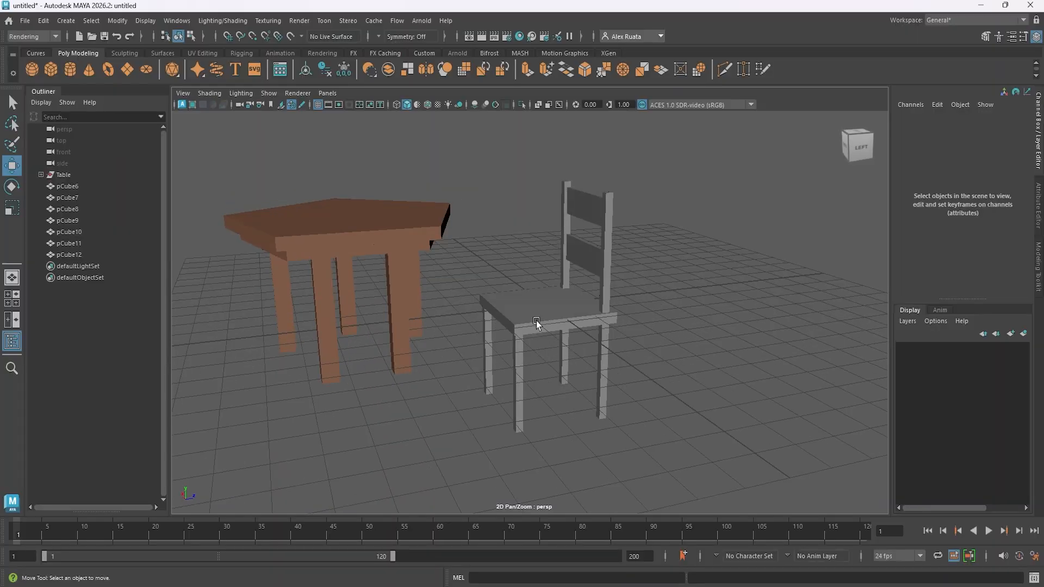
# - Assign the TableWood_MAT material to the chair's seat, backrest slats, back posts and front legs
pyautogui.click(537, 318)
pyautogui.moveTo(526, 264); pyautogui.dragTo(604, 525, button='right')
pyautogui.click(521, 356)
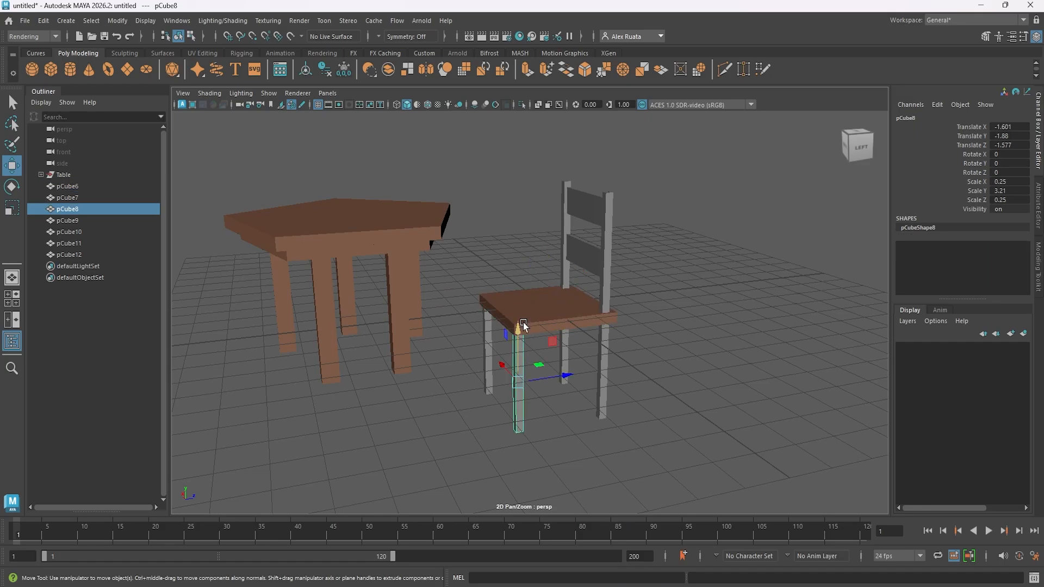
pyautogui.click(520, 36)
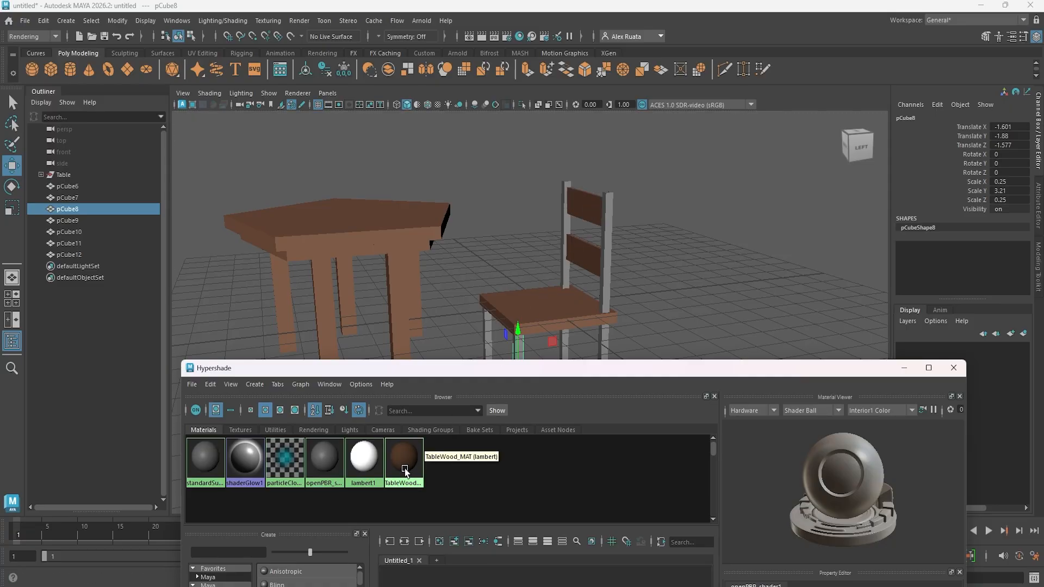
pyautogui.moveTo(405, 470); pyautogui.dragTo(609, 230, button='middle')
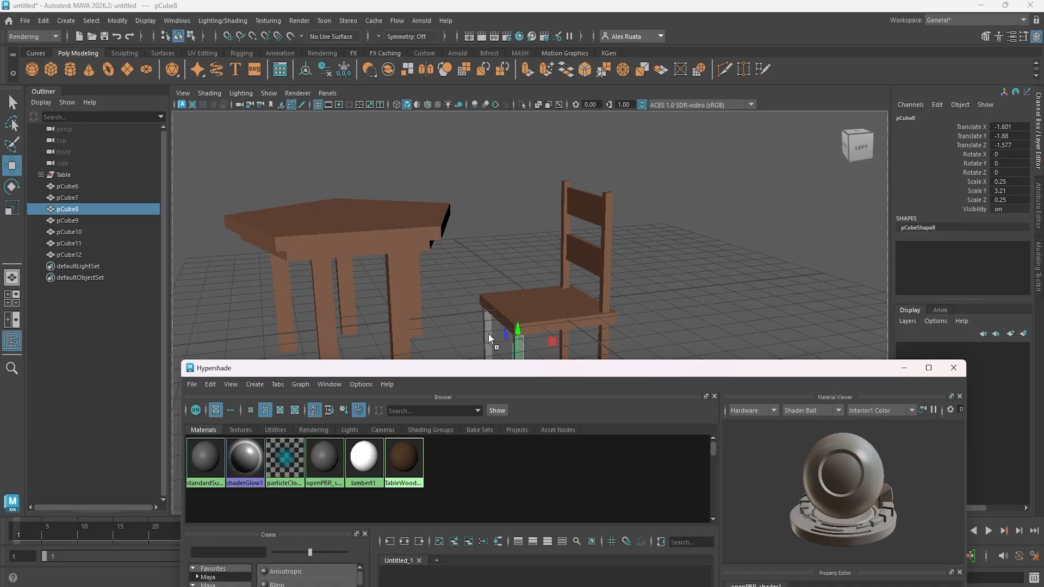
pyautogui.moveTo(406, 450); pyautogui.dragTo(500, 377, button='middle')
pyautogui.click(953, 368)
# - Group the cubes pCube6 through pCube12 and name the group Chair
pyautogui.moveTo(660, 338)
pyautogui.keyDown('alt'); pyautogui.mouseDown()
pyautogui.moveTo(685, 338)
pyautogui.moveTo(644, 348)
pyautogui.mouseUp(); pyautogui.keyUp('alt')
pyautogui.click(62, 188)
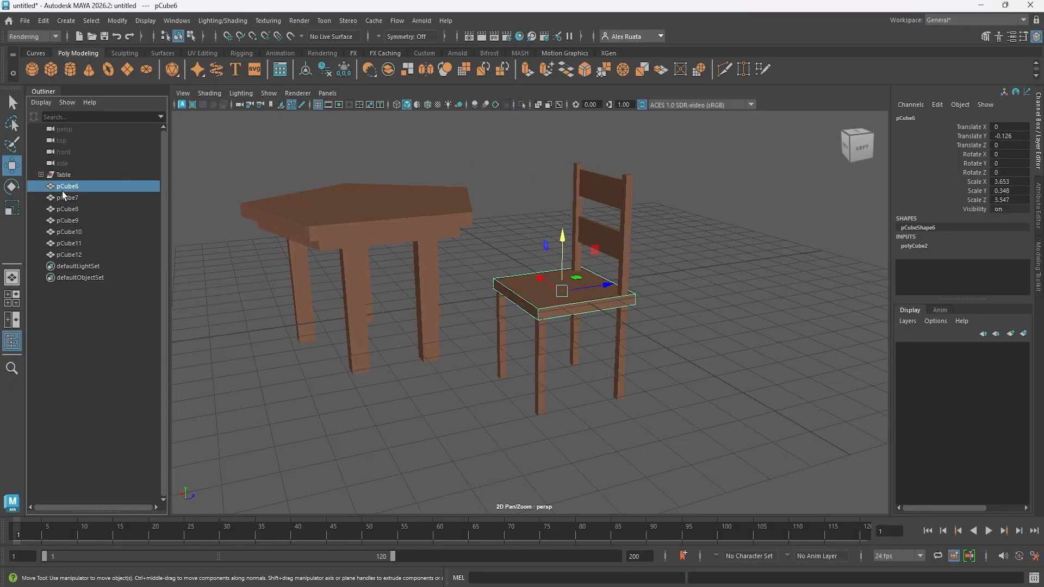
pyautogui.keyDown('shift'); pyautogui.click(79, 256); pyautogui.keyUp('shift')
pyautogui.hotkey('ctrl', 'g')
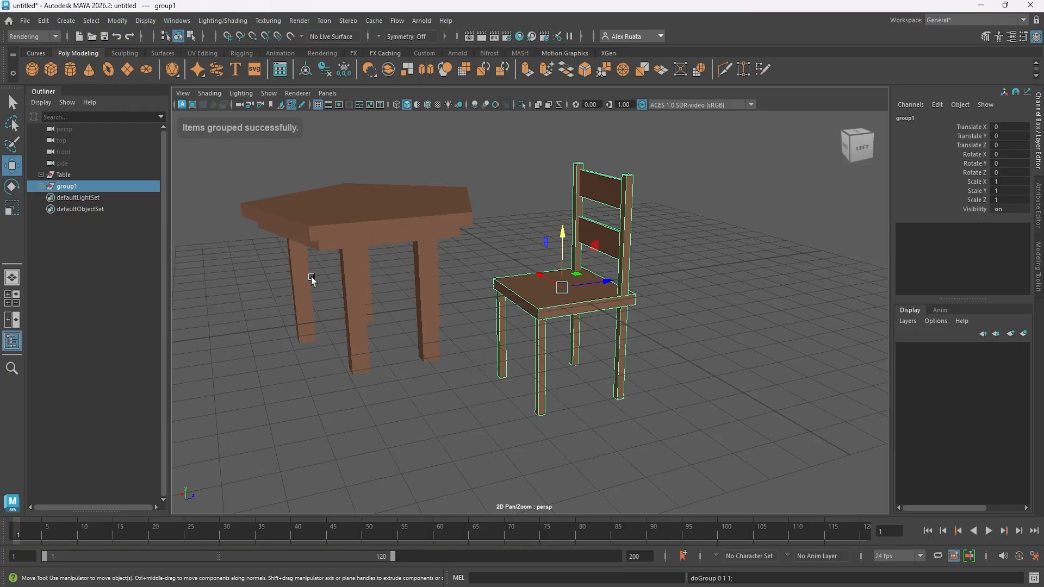
pyautogui.doubleClick(82, 186)
pyautogui.write('Chair')
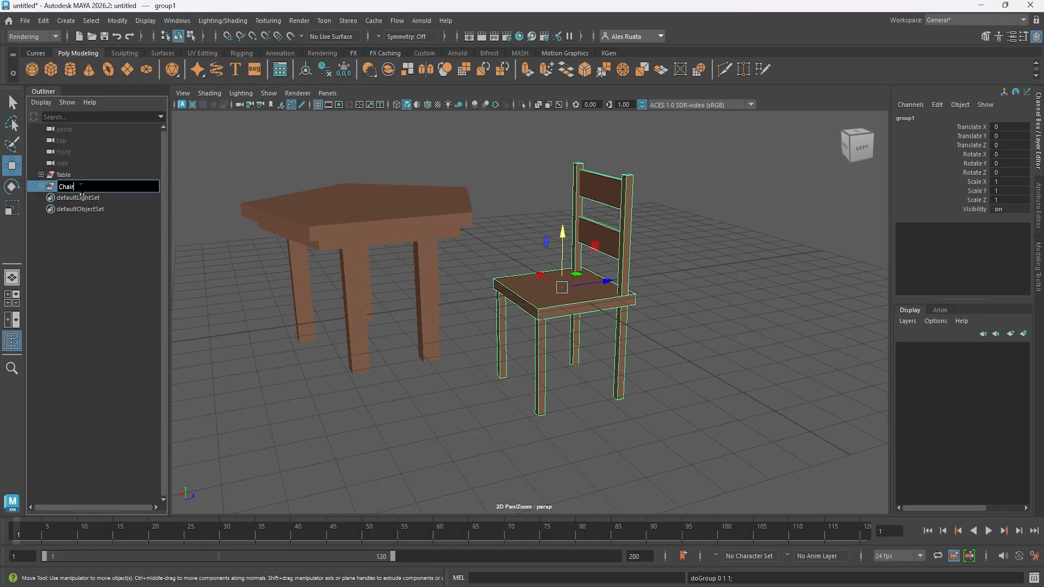
pyautogui.press('Return')
# - Move the Chair group away from the table along Z to about 14.966
pyautogui.keyDown('alt'); pyautogui.moveTo(501, 319); pyautogui.dragTo(494, 394); pyautogui.keyUp('alt')
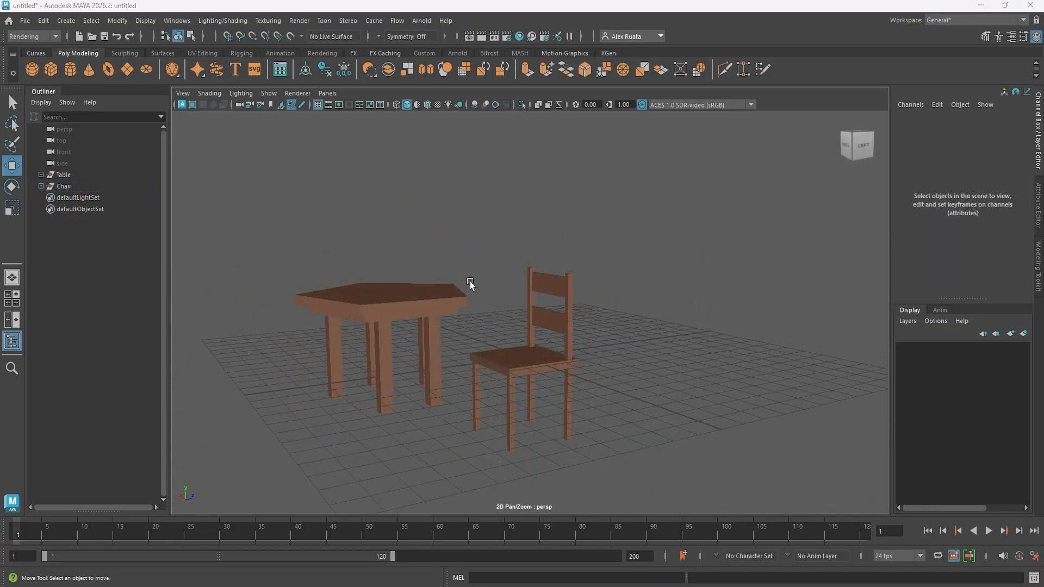
pyautogui.keyDown('alt'); pyautogui.moveTo(470, 282); pyautogui.dragTo(517, 315); pyautogui.keyUp('alt')
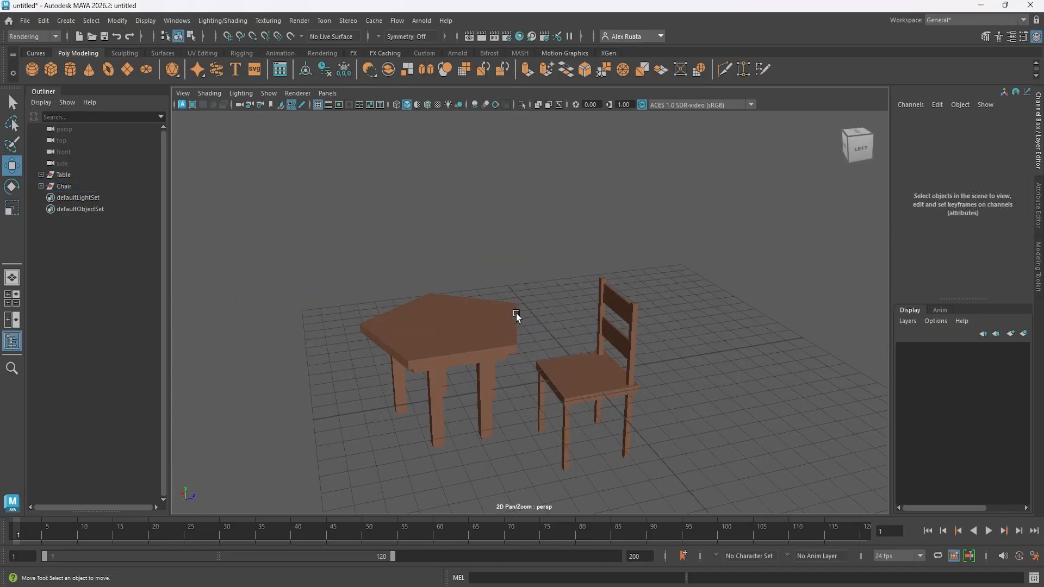
pyautogui.keyDown('alt'); pyautogui.moveTo(473, 256); pyautogui.dragTo(479, 255); pyautogui.keyUp('alt')
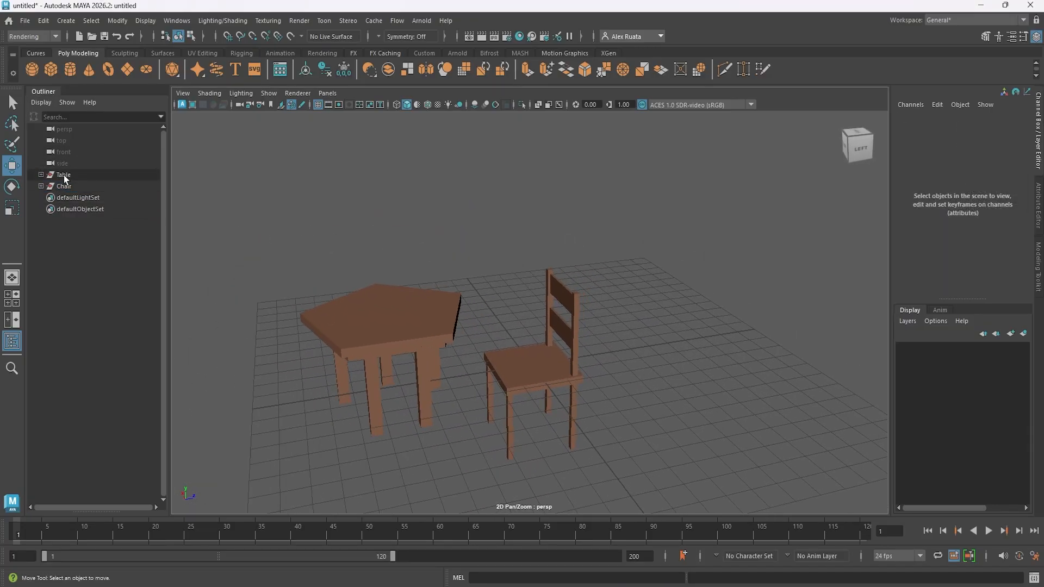
pyautogui.click(64, 185)
pyautogui.moveTo(588, 375); pyautogui.dragTo(852, 332)
# - Scale the Table group to about 1.499 in X and Z and 1.191 in Y
pyautogui.click(64, 174)
pyautogui.keyDown('alt'); pyautogui.moveTo(386, 261); pyautogui.dragTo(446, 267); pyautogui.keyUp('alt')
pyautogui.press('r')
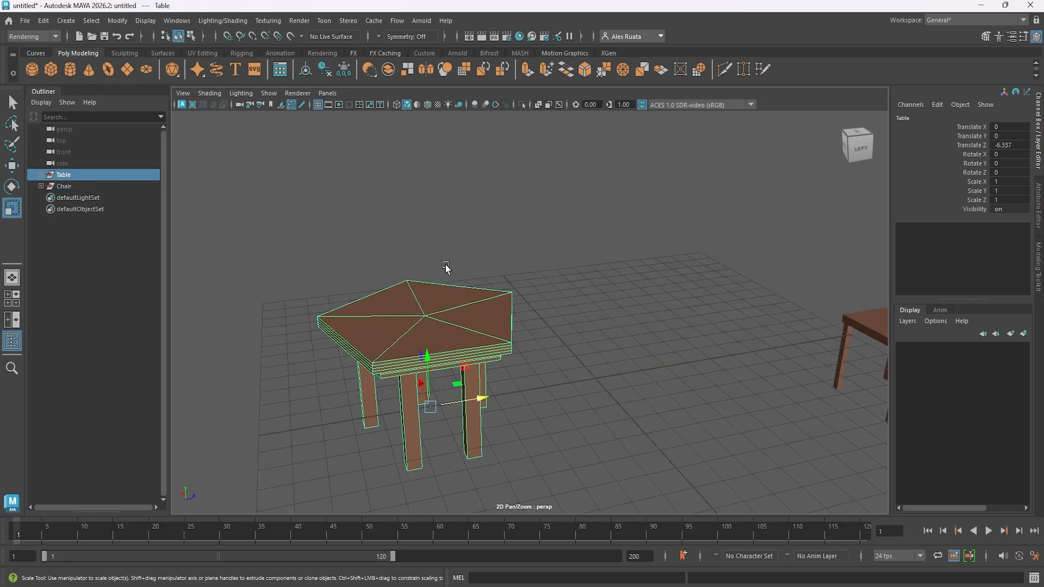
pyautogui.moveTo(435, 397); pyautogui.dragTo(517, 385)
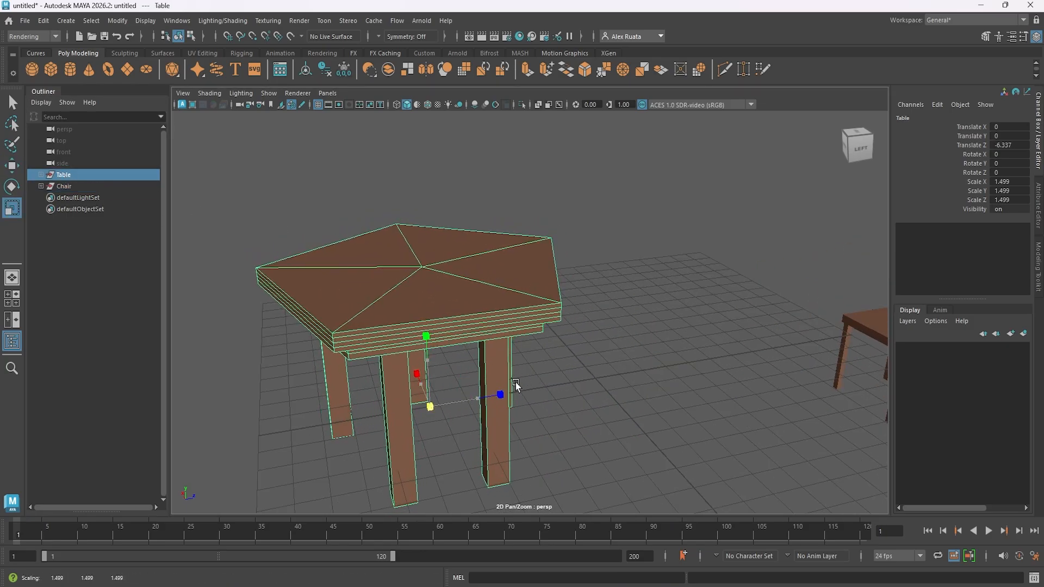
pyautogui.moveTo(433, 359); pyautogui.dragTo(429, 366)
# - Compare the chair with the table in the front view and scale the chair uniformly to about 0.71
pyautogui.press('space')
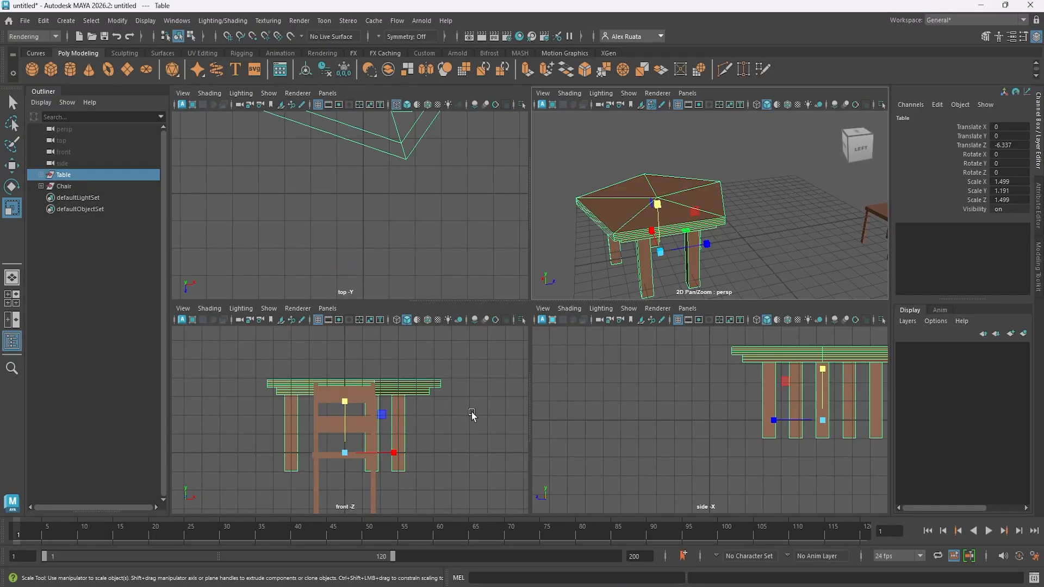
pyautogui.press('space')
pyautogui.scroll(-4, 493, 414)
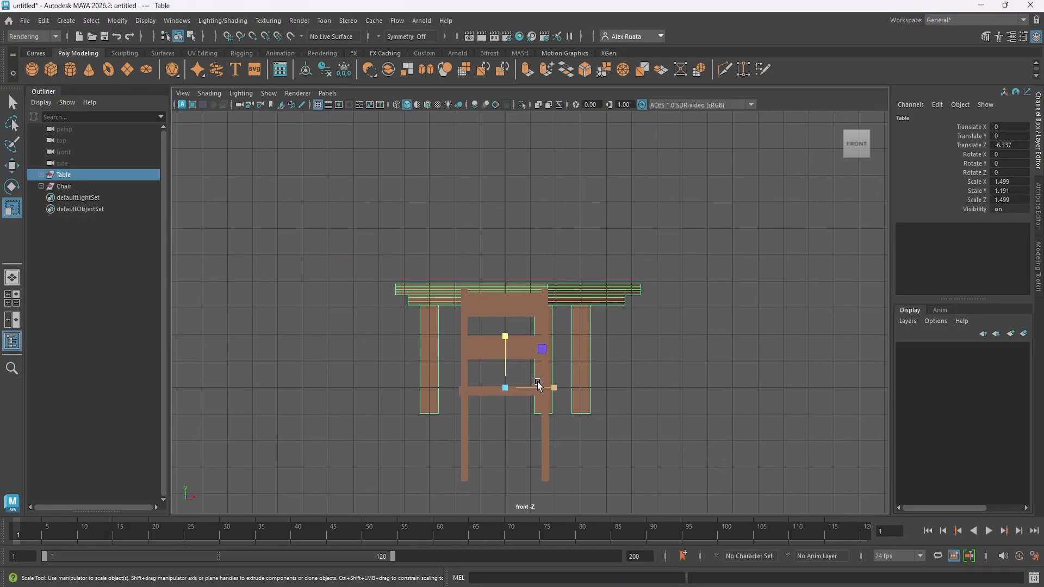
pyautogui.click(537, 383)
pyautogui.press('space')
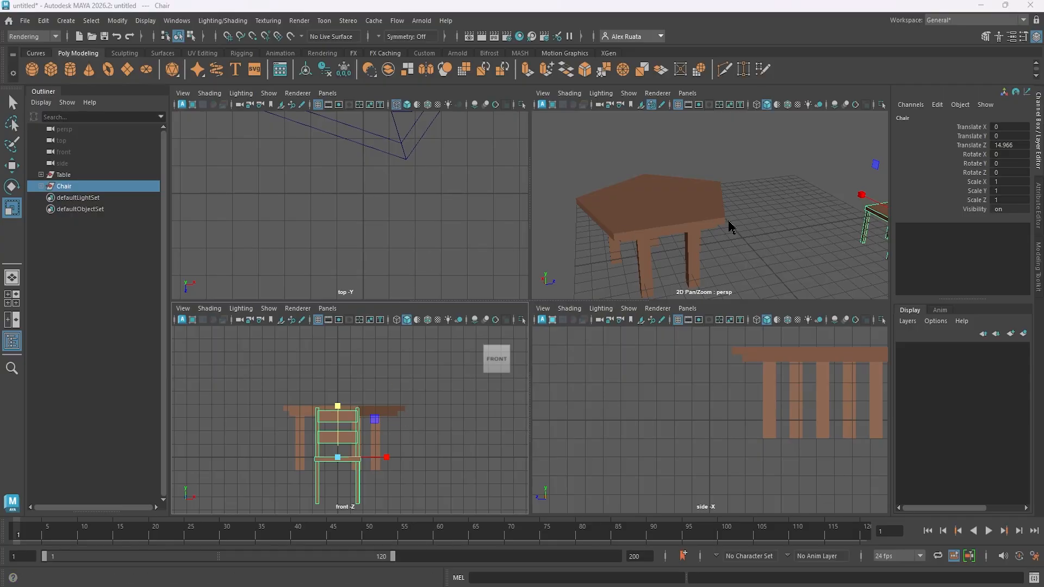
pyautogui.press('space')
pyautogui.moveTo(641, 226)
pyautogui.keyDown('alt'); pyautogui.mouseDown()
pyautogui.moveTo(508, 243)
pyautogui.moveTo(661, 220)
pyautogui.mouseUp(); pyautogui.keyUp('alt')
pyautogui.moveTo(761, 277); pyautogui.dragTo(734, 286)
# - Raise the chair to about Y 2.043 and bring it back toward the table at about Z 6.002
pyautogui.press('w')
pyautogui.moveTo(767, 232); pyautogui.dragTo(720, 227)
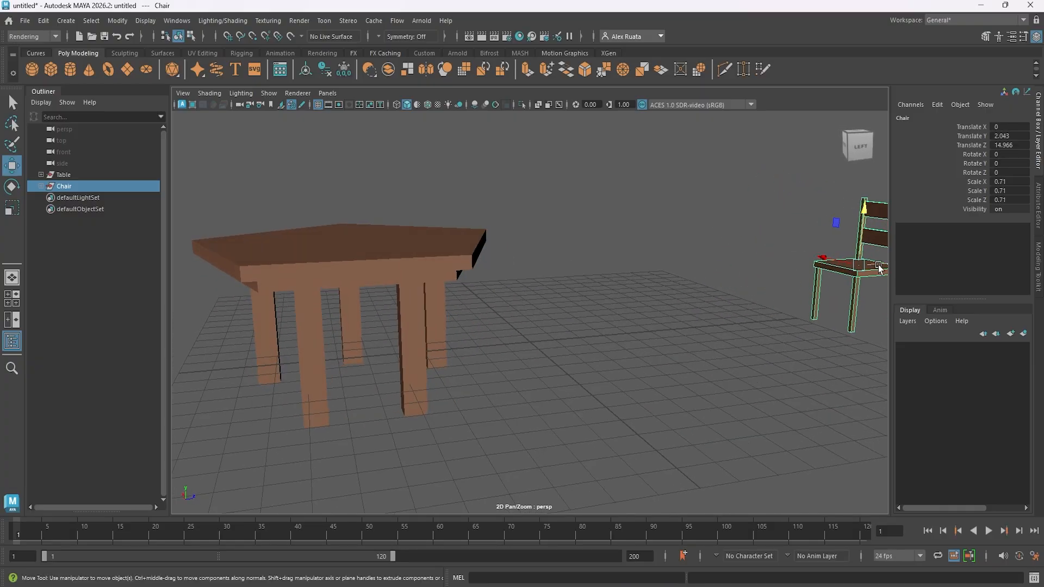
pyautogui.moveTo(878, 268); pyautogui.dragTo(718, 274)
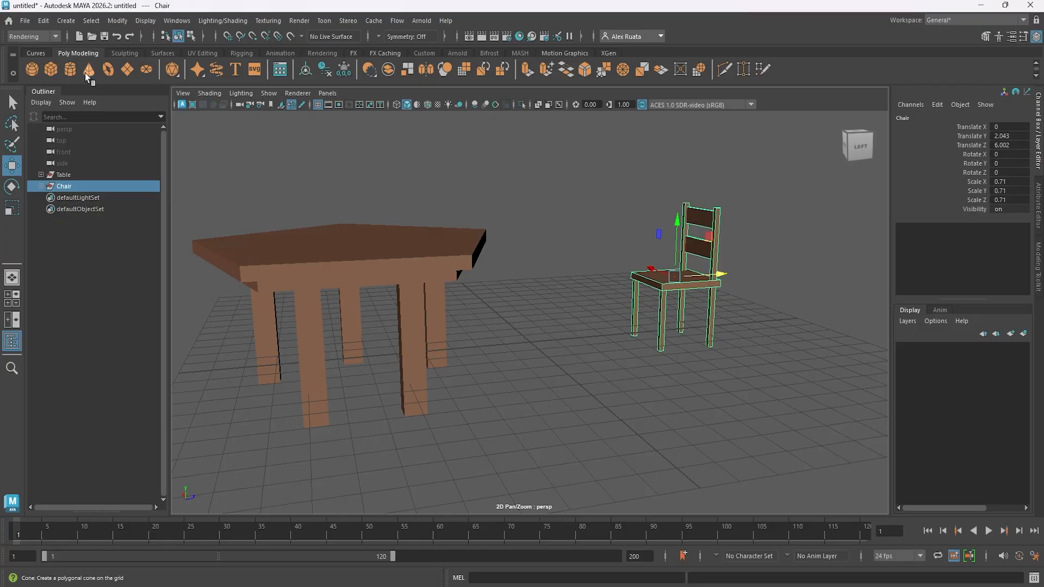
# - Add a polygon plane at the origin as a floor, scale it uniformly to about 38.854 and hide the grid
pyautogui.click(129, 74)
pyautogui.keyDown('alt'); pyautogui.moveTo(468, 234); pyautogui.dragTo(544, 296); pyautogui.keyUp('alt')
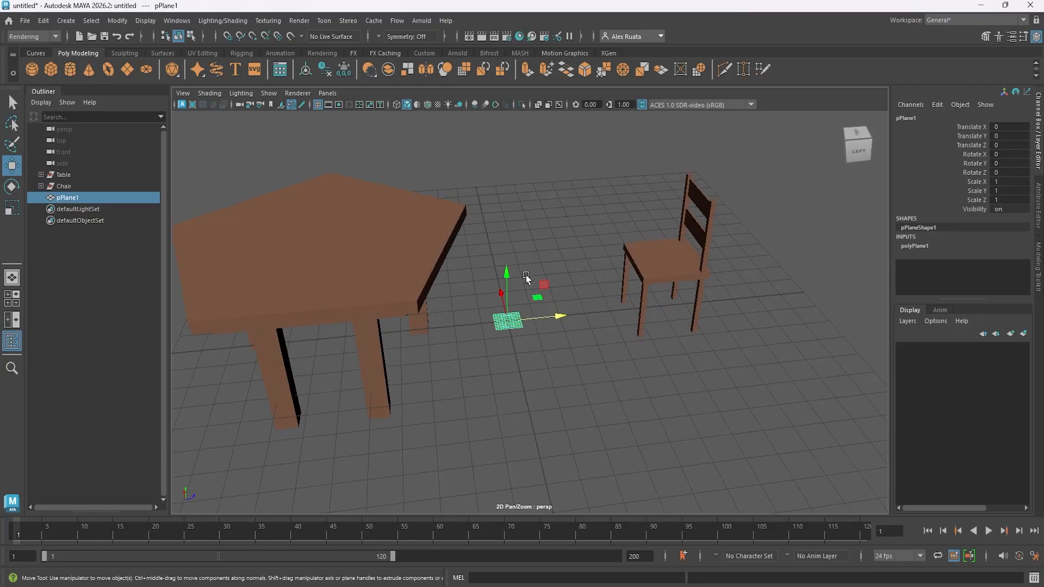
pyautogui.press('r')
pyautogui.moveTo(560, 307); pyautogui.dragTo(576, 303, button='middle')
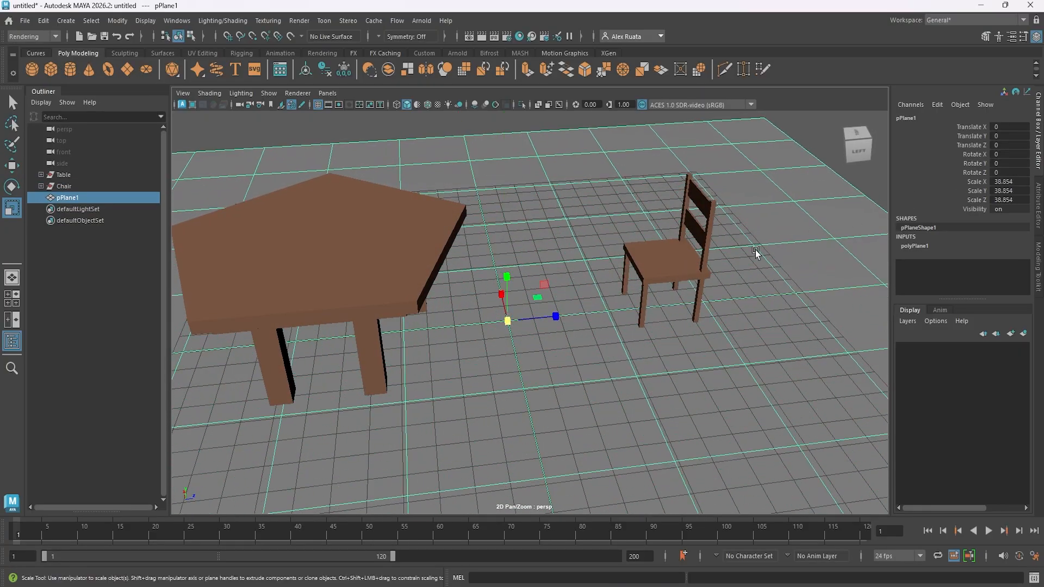
pyautogui.press('w')
pyautogui.keyDown('alt'); pyautogui.moveTo(575, 301); pyautogui.dragTo(573, 262); pyautogui.keyUp('alt')
pyautogui.click(563, 198)
pyautogui.keyDown('alt'); pyautogui.moveTo(556, 207); pyautogui.dragTo(528, 181, button='middle'); pyautogui.keyUp('alt')
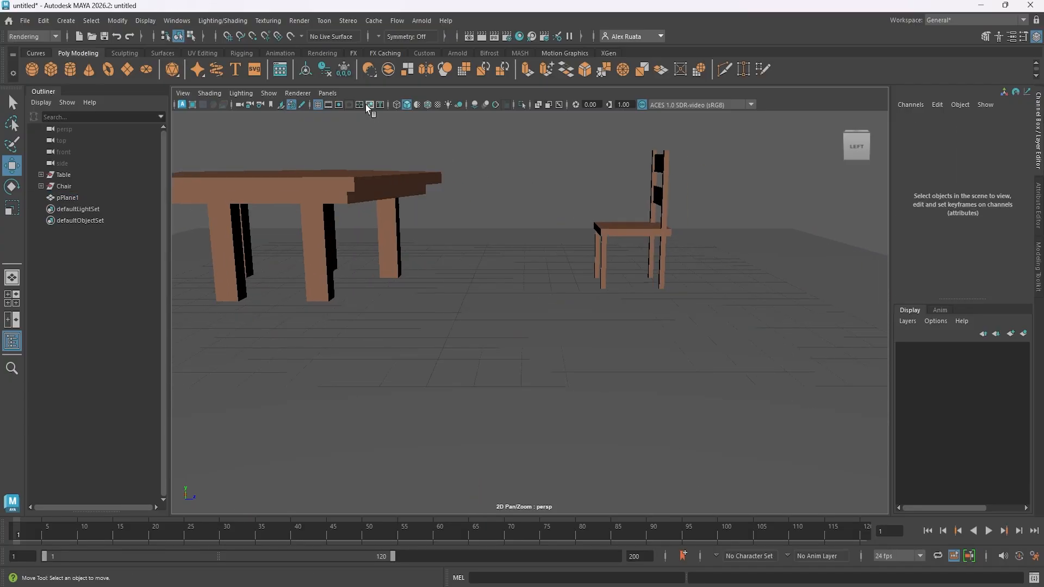
pyautogui.click(318, 104)
pyautogui.scroll(-3, 396, 190)
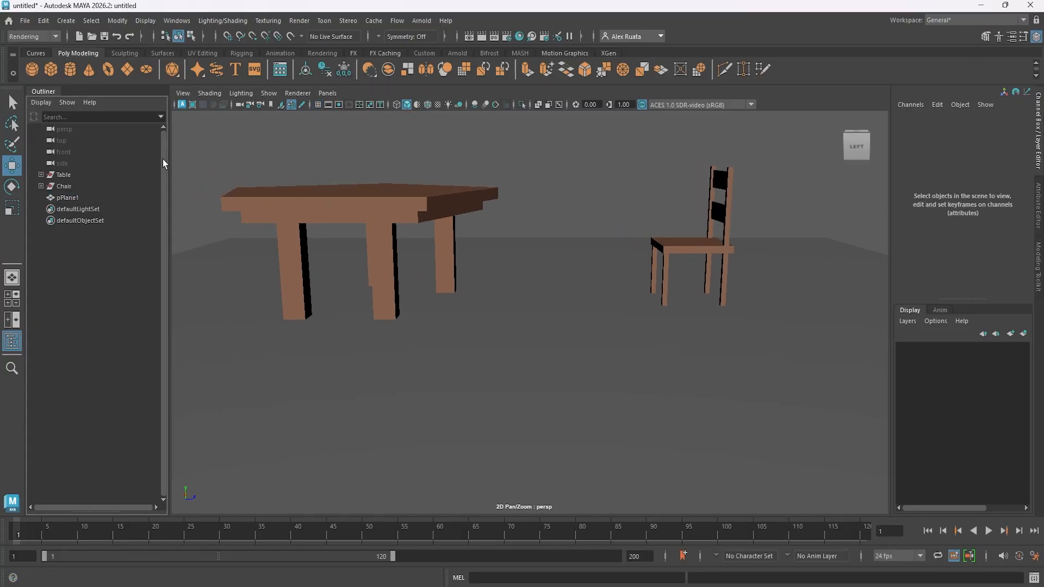
# - Set the table's Translate Z to 0 and raise the table to about Y 0.971
pyautogui.click(65, 175)
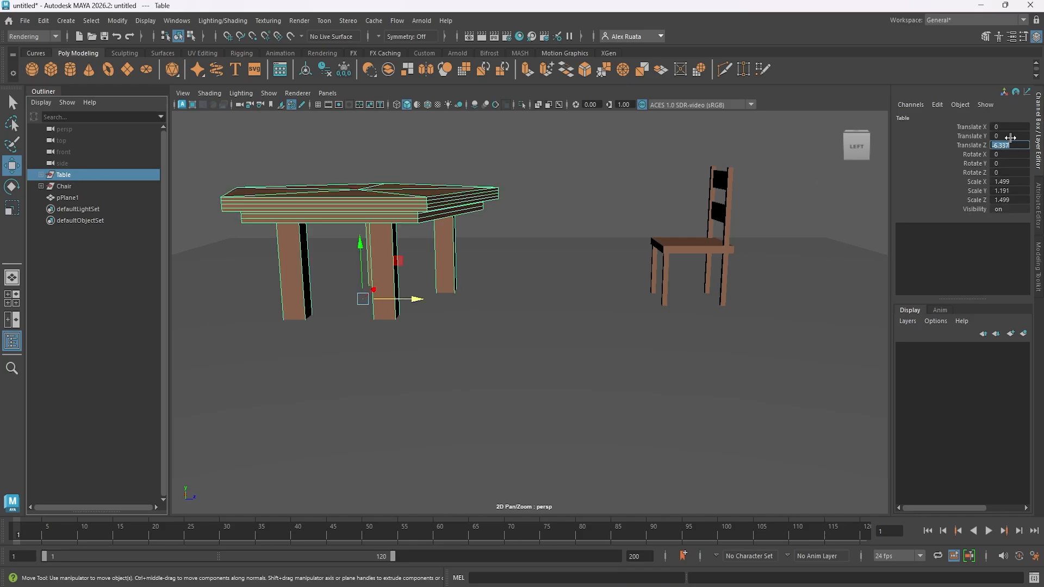
pyautogui.write('0')
pyautogui.press('Return')
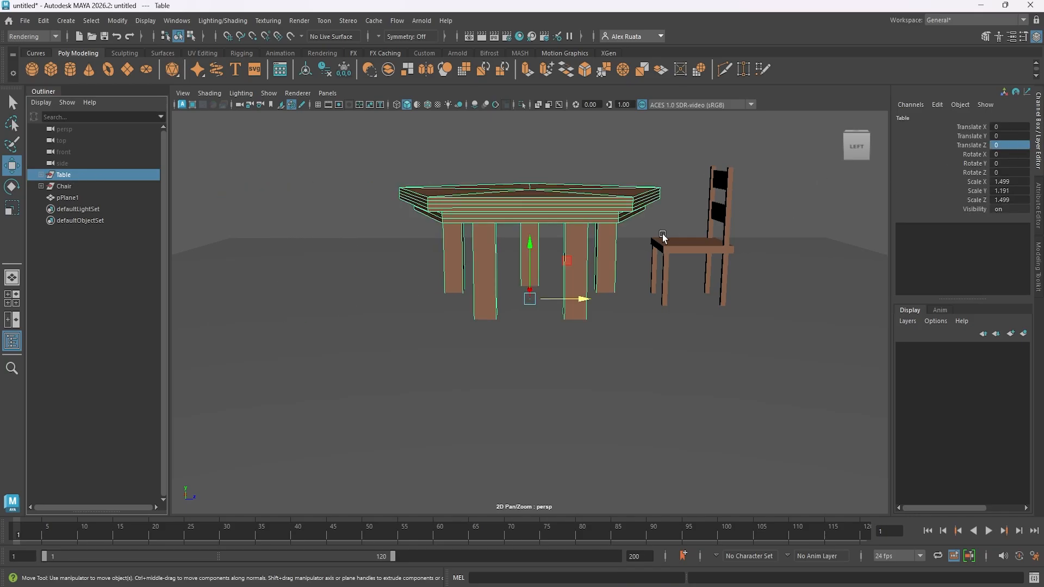
pyautogui.keyDown('alt'); pyautogui.moveTo(663, 237); pyautogui.dragTo(493, 232); pyautogui.keyUp('alt')
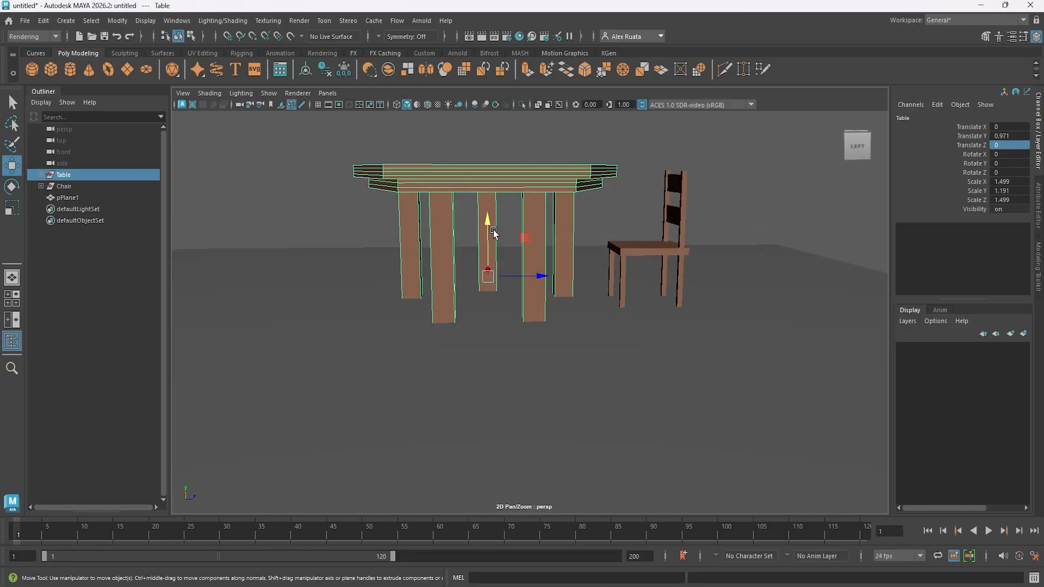
# - Scale the table down to about 1.352 in X and Z and set its Scale Y to 1
pyautogui.press('r')
pyautogui.keyDown('alt'); pyautogui.moveTo(491, 275); pyautogui.dragTo(469, 294); pyautogui.keyUp('alt')
pyautogui.moveTo(470, 294); pyautogui.dragTo(494, 288)
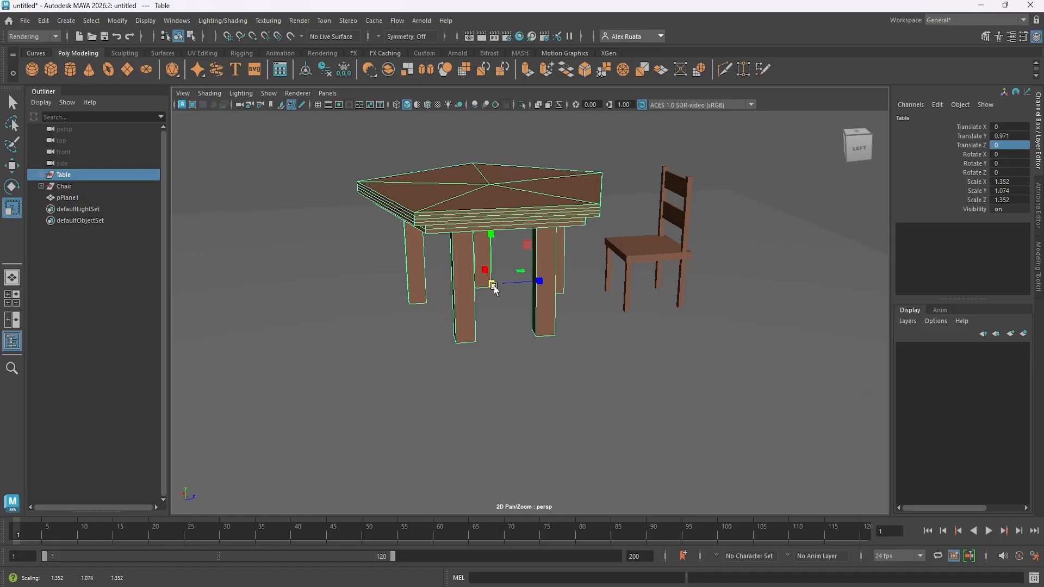
pyautogui.write('1')
pyautogui.press('Return')
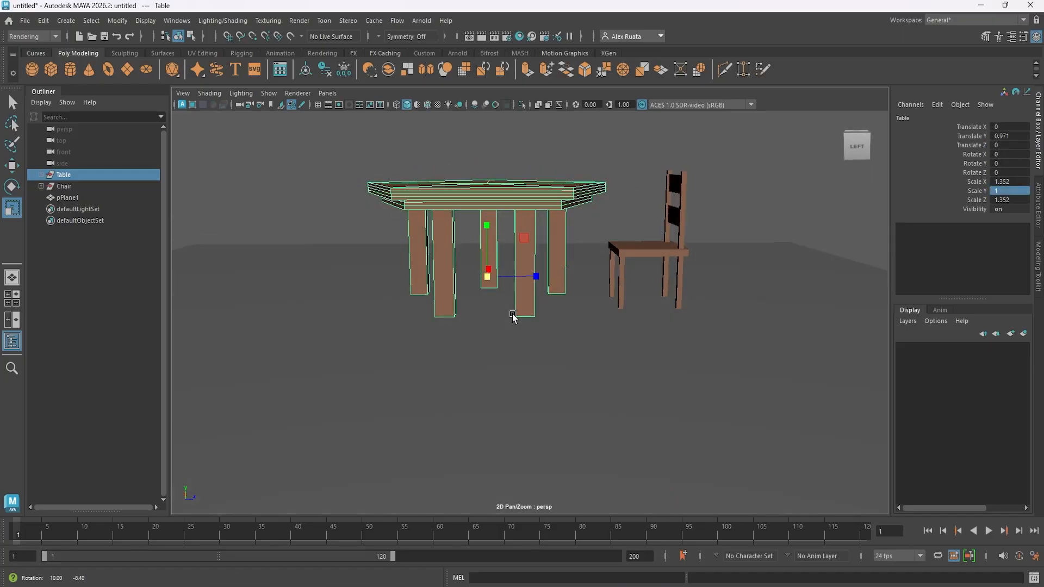
# - Adjust the table's height so its legs rest on the floor plane
pyautogui.press('w')
pyautogui.moveTo(497, 232); pyautogui.dragTo(486, 227)
pyautogui.click(611, 224)
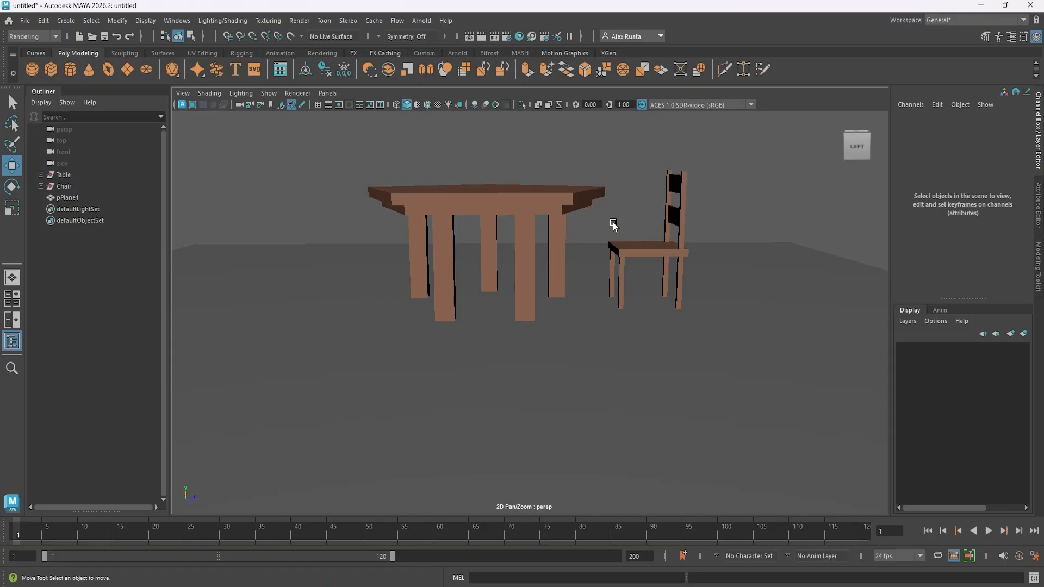
pyautogui.moveTo(615, 226)
pyautogui.keyDown('alt'); pyautogui.mouseDown()
pyautogui.moveTo(621, 233)
pyautogui.moveTo(582, 214)
pyautogui.moveTo(612, 232)
pyautogui.mouseUp(); pyautogui.keyUp('alt')
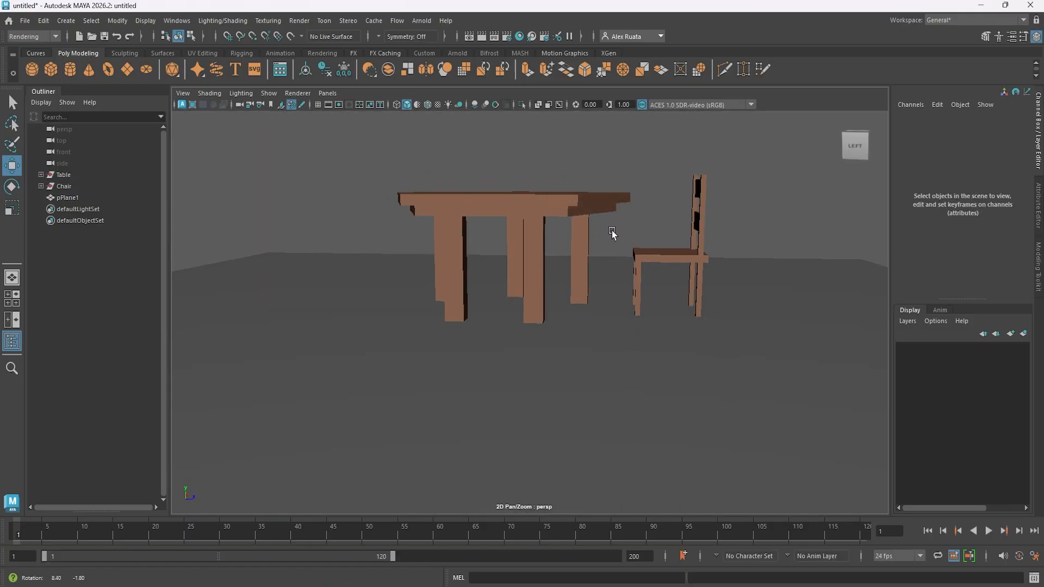
# - Raise the chair to about Y 2.438 in the wireframe side view, aligning its feet with the table legs
pyautogui.click(64, 186)
pyautogui.press('space')
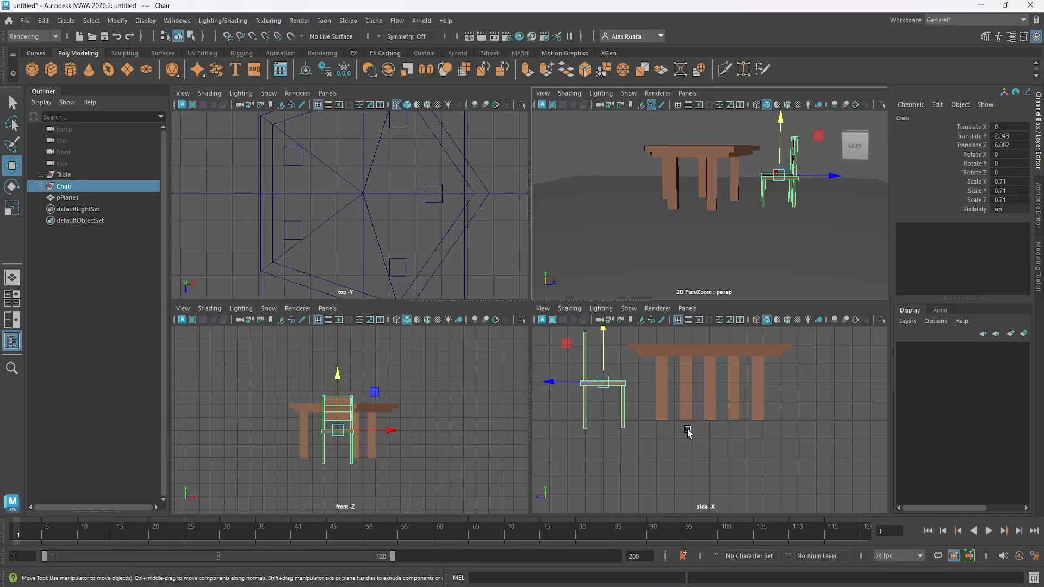
pyautogui.press('space')
pyautogui.click(396, 104)
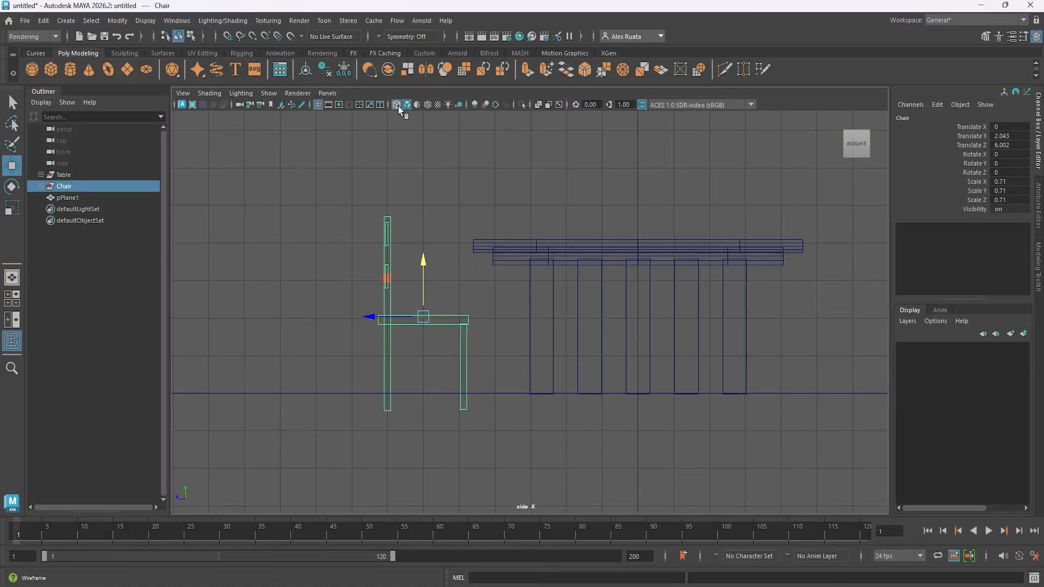
pyautogui.moveTo(422, 254); pyautogui.dragTo(429, 243)
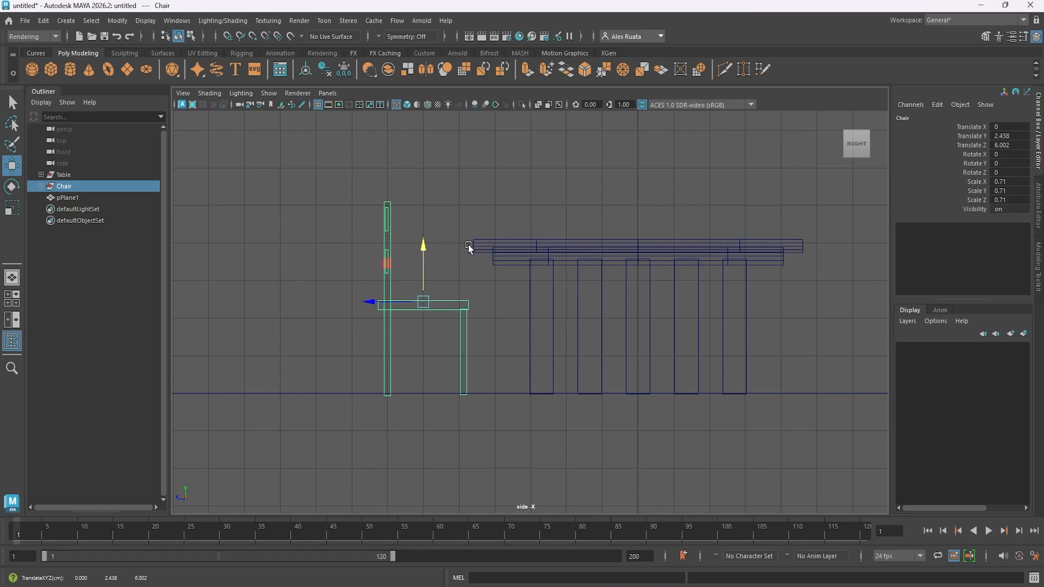
pyautogui.press('space')
pyautogui.press('space')
# - Delete the floor plane and show the grid again
pyautogui.keyDown('alt'); pyautogui.moveTo(679, 204); pyautogui.dragTo(612, 307); pyautogui.keyUp('alt')
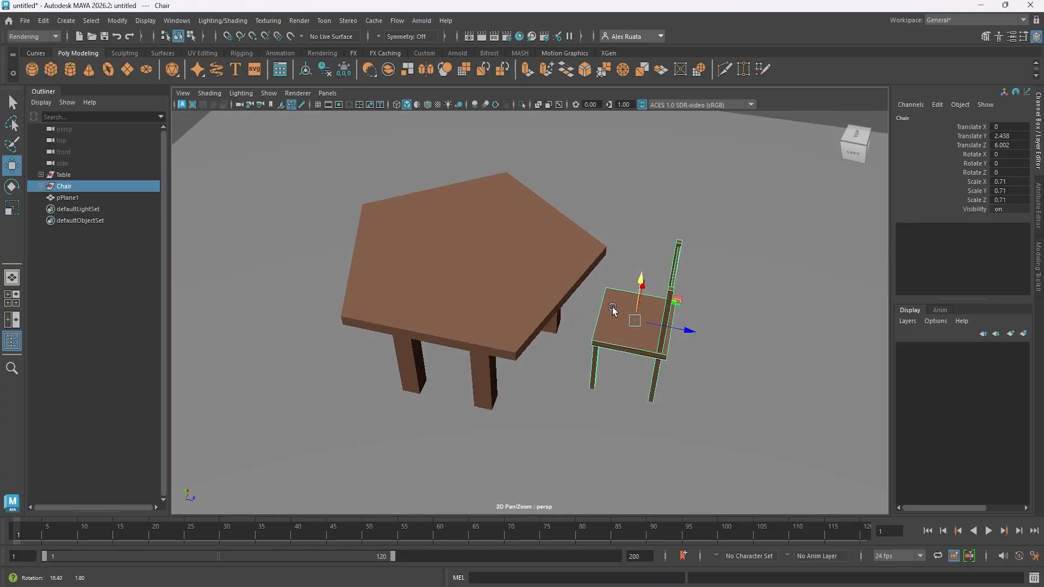
pyautogui.click(732, 233)
pyautogui.press('Delete')
pyautogui.keyDown('alt'); pyautogui.moveTo(719, 251); pyautogui.dragTo(690, 245); pyautogui.keyUp('alt')
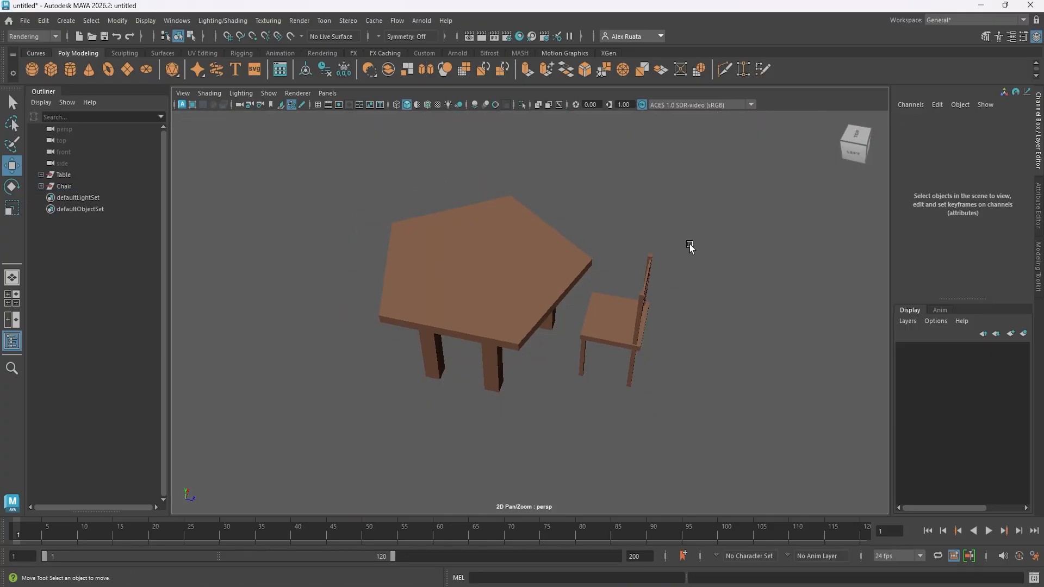
pyautogui.click(317, 105)
# - Select the Chair group and display it with the table in the maximized top view
pyautogui.moveTo(403, 223)
pyautogui.keyDown('alt'); pyautogui.mouseDown()
pyautogui.moveTo(414, 230)
pyautogui.moveTo(410, 253)
pyautogui.moveTo(402, 234)
pyautogui.mouseUp(); pyautogui.keyUp('alt')
pyautogui.click(65, 186)
pyautogui.keyDown('alt'); pyautogui.moveTo(405, 287); pyautogui.dragTo(435, 312); pyautogui.keyUp('alt')
pyautogui.press('space')
pyautogui.press('space')
pyautogui.press('space')
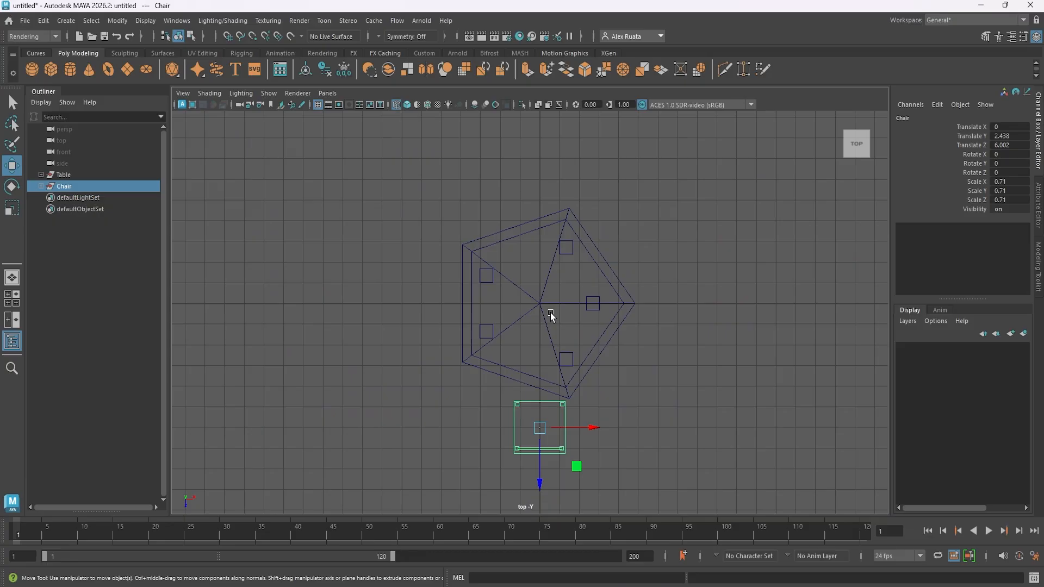
pyautogui.press('e')
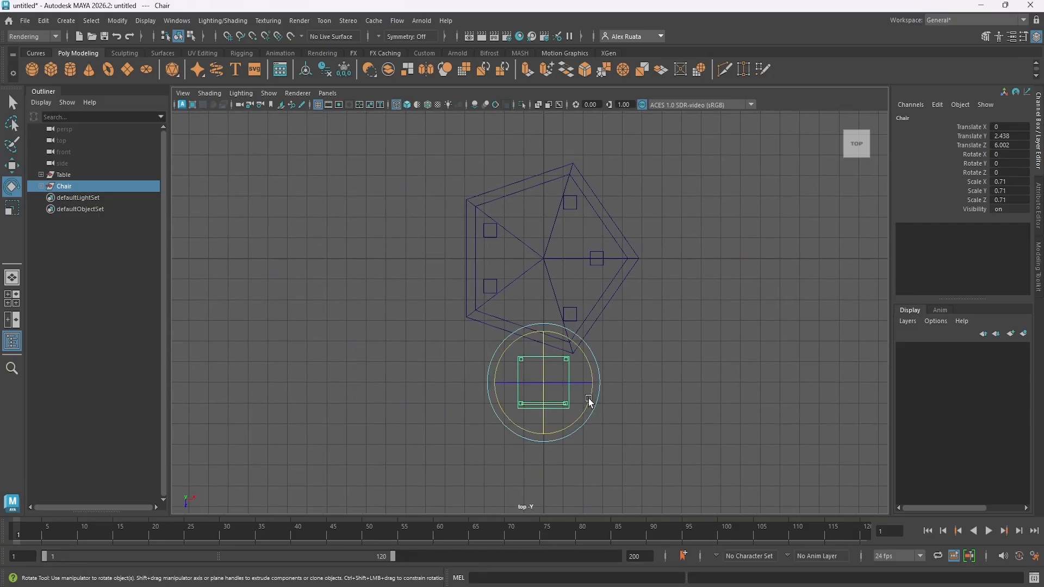
pyautogui.moveTo(589, 400); pyautogui.dragTo(574, 413)
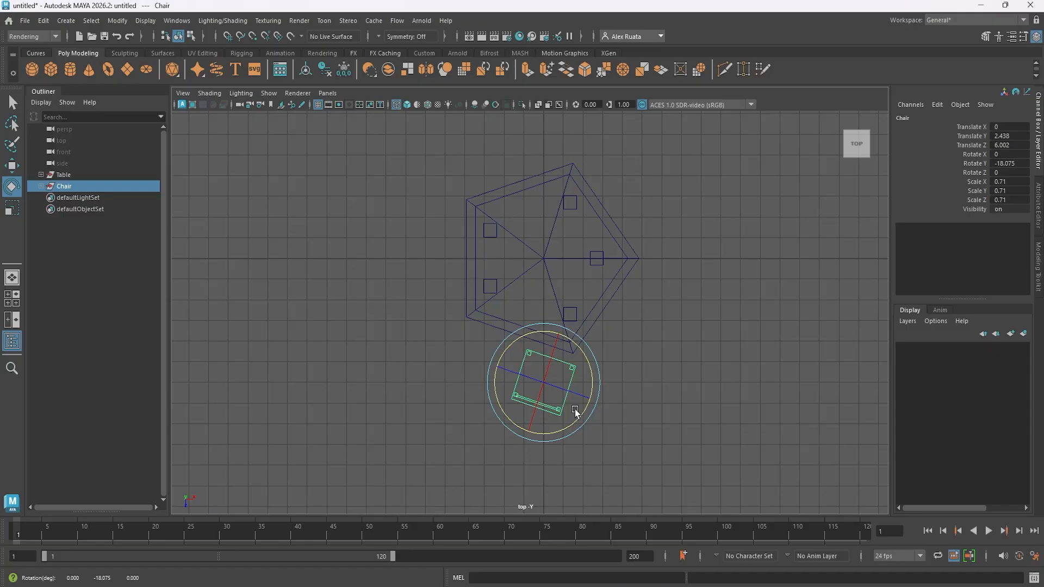
pyautogui.hotkey('ctrl', 'z')
# - Duplicate the chair four times and spread the copies in a row along X in front of the table
pyautogui.press('w')
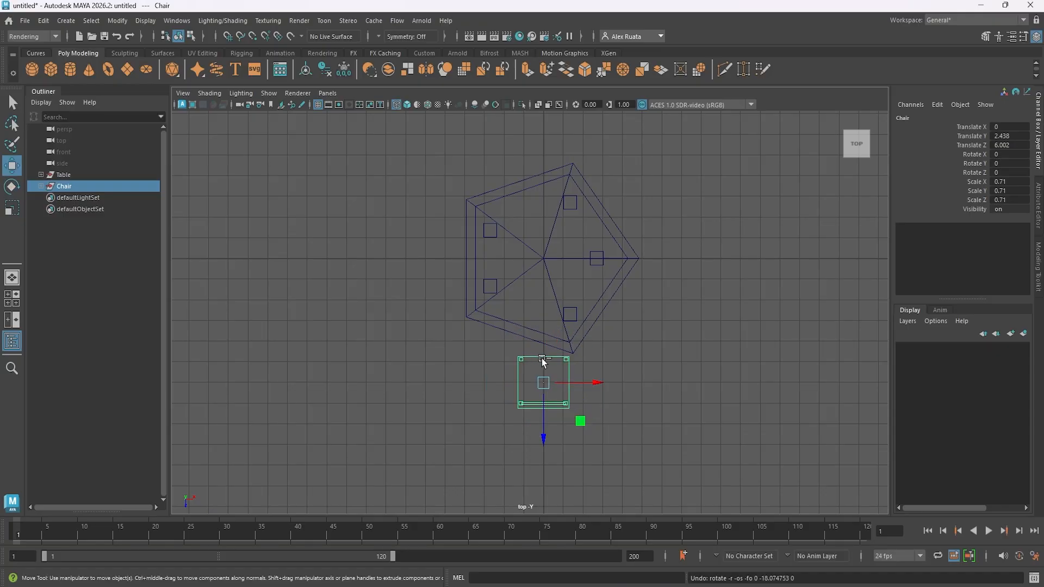
pyautogui.hotkey('ctrl', 'd')
pyautogui.moveTo(598, 386); pyautogui.dragTo(365, 384)
pyautogui.hotkey('ctrl', 'd')
pyautogui.hotkey('ctrl', 'd')
pyautogui.hotkey('ctrl', 'd')
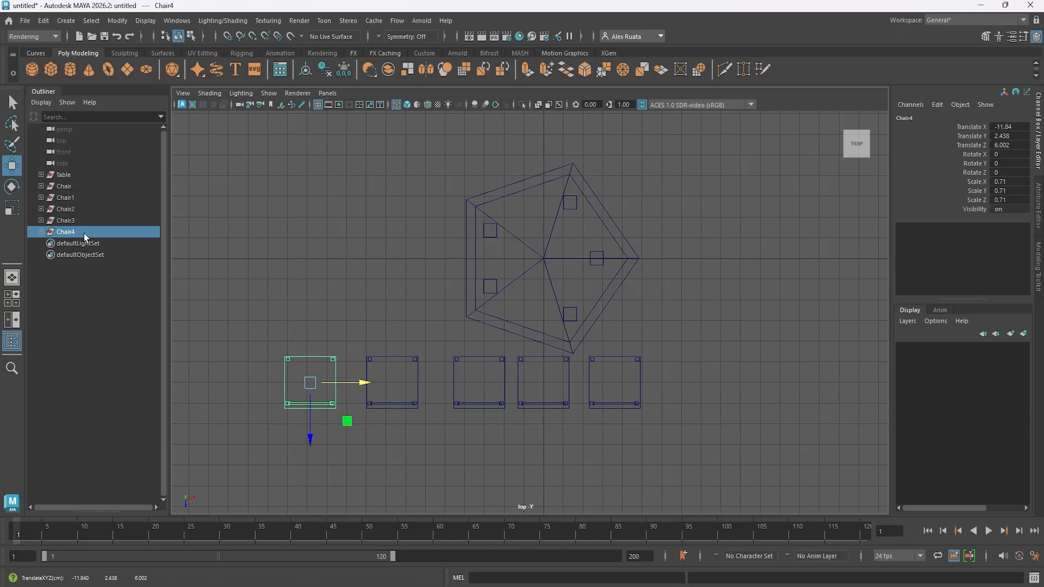
# - Rotate the original Chair around Y to match the table's front-left edge and move it against that edge
pyautogui.click(65, 198)
pyautogui.click(64, 186)
pyautogui.keyDown('alt'); pyautogui.moveTo(440, 287); pyautogui.dragTo(452, 295, button='middle'); pyautogui.keyUp('alt')
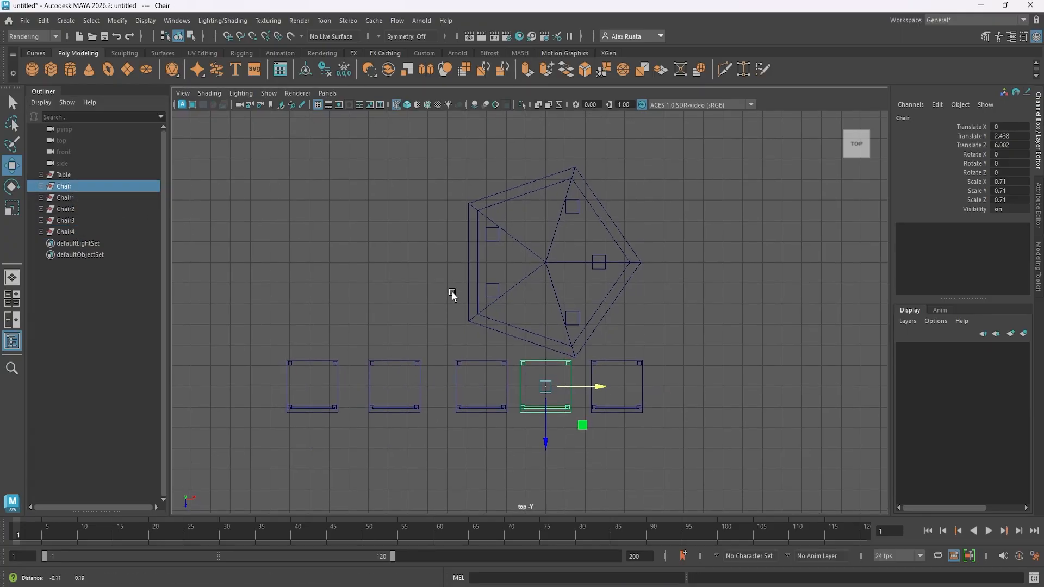
pyautogui.press('e')
pyautogui.moveTo(581, 427); pyautogui.dragTo(563, 434)
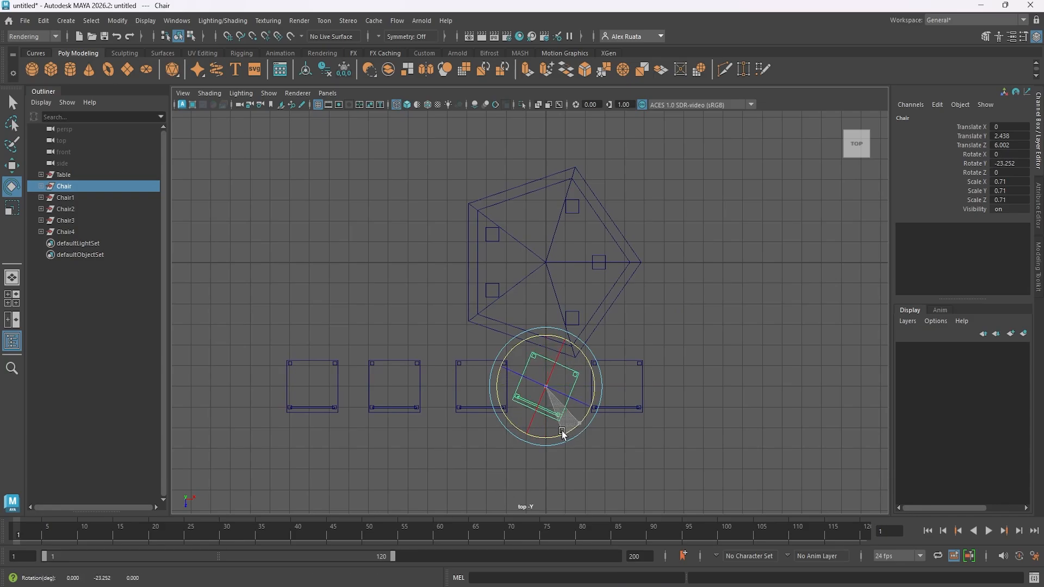
pyautogui.press('w')
pyautogui.moveTo(548, 387); pyautogui.dragTo(520, 360)
# - Rotate Chair1 about 53 degrees around Y and place it against the table's front-right edge near X 3.95, Z 2.97
pyautogui.click(66, 198)
pyautogui.press('e')
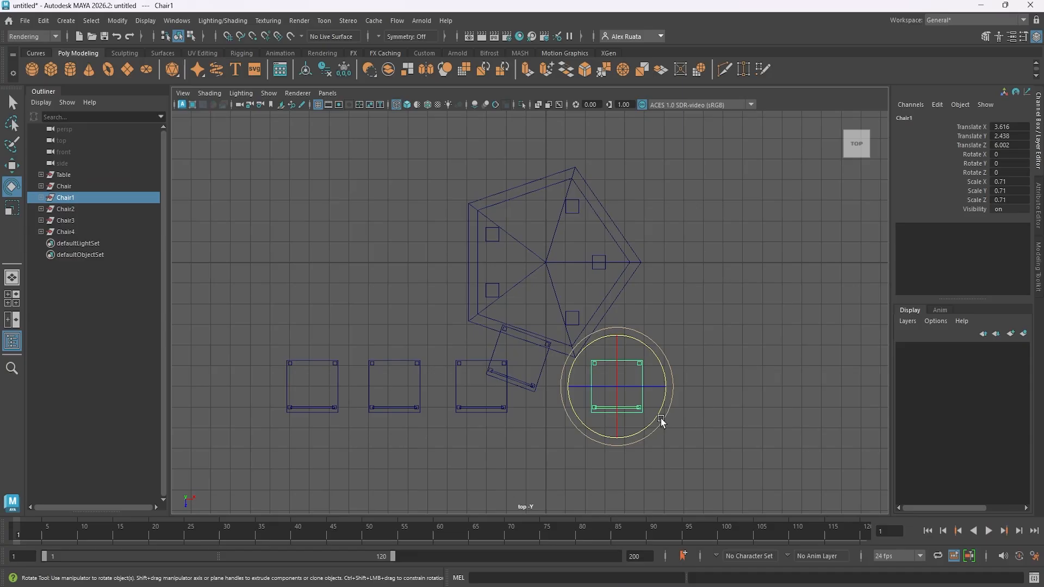
pyautogui.moveTo(661, 420); pyautogui.dragTo(624, 325)
pyautogui.press('w')
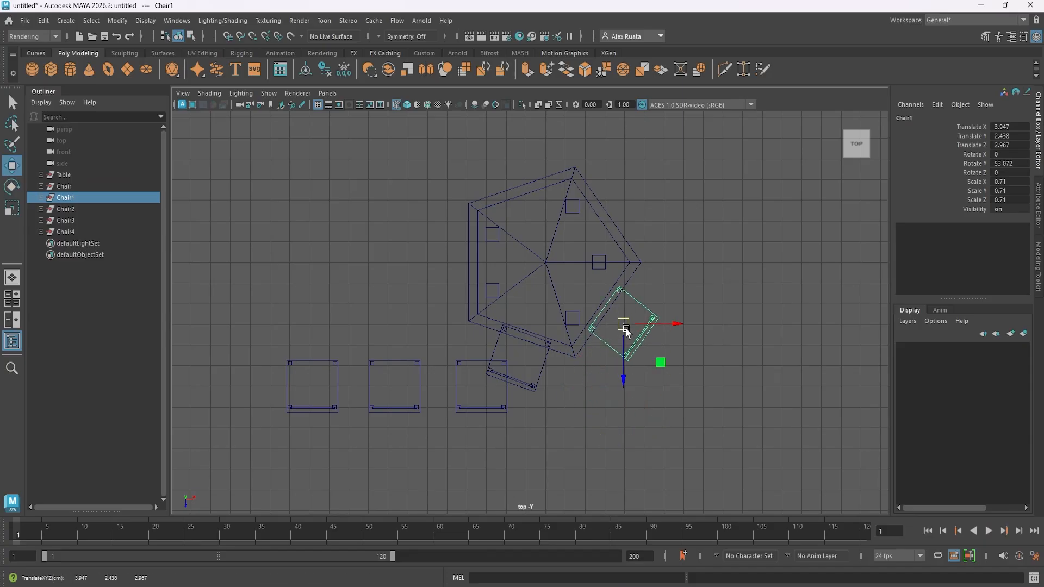
pyautogui.press('e')
pyautogui.moveTo(663, 295); pyautogui.dragTo(666, 313)
pyautogui.press('w')
# - Rotate Chair2 about -89.7 degrees around Y and place it at the table's left edge near X -4.91, Z 0.21
pyautogui.click(65, 208)
pyautogui.press('e')
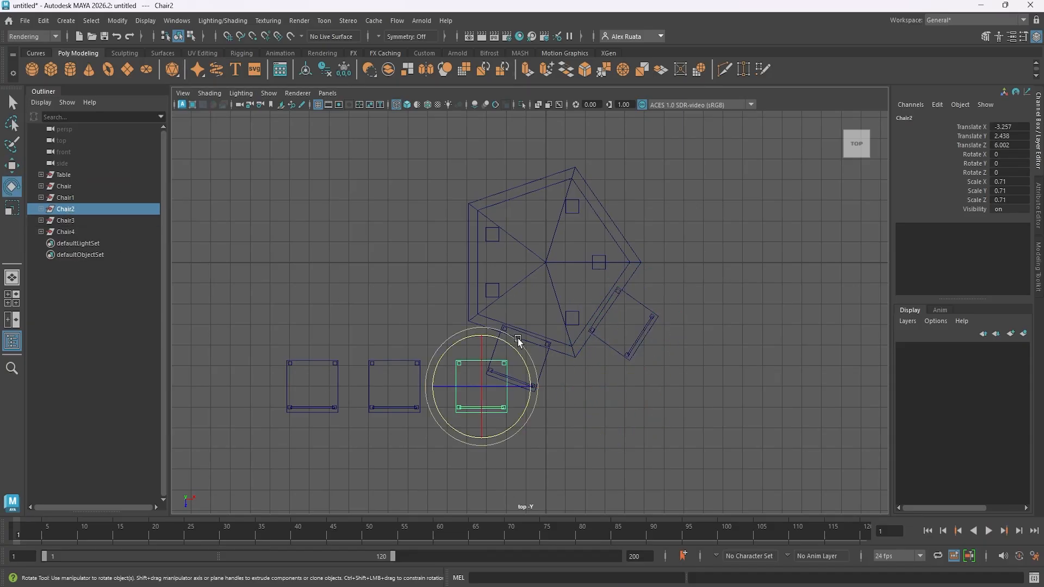
pyautogui.moveTo(517, 343); pyautogui.dragTo(543, 413)
pyautogui.press('w')
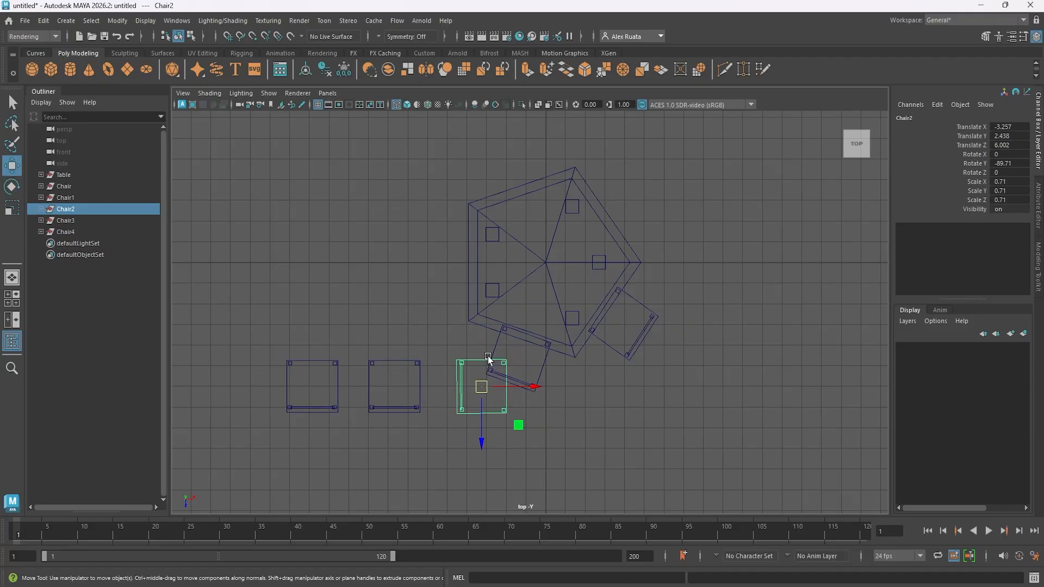
pyautogui.moveTo(483, 439); pyautogui.dragTo(494, 320)
pyautogui.moveTo(538, 267); pyautogui.dragTo(506, 267)
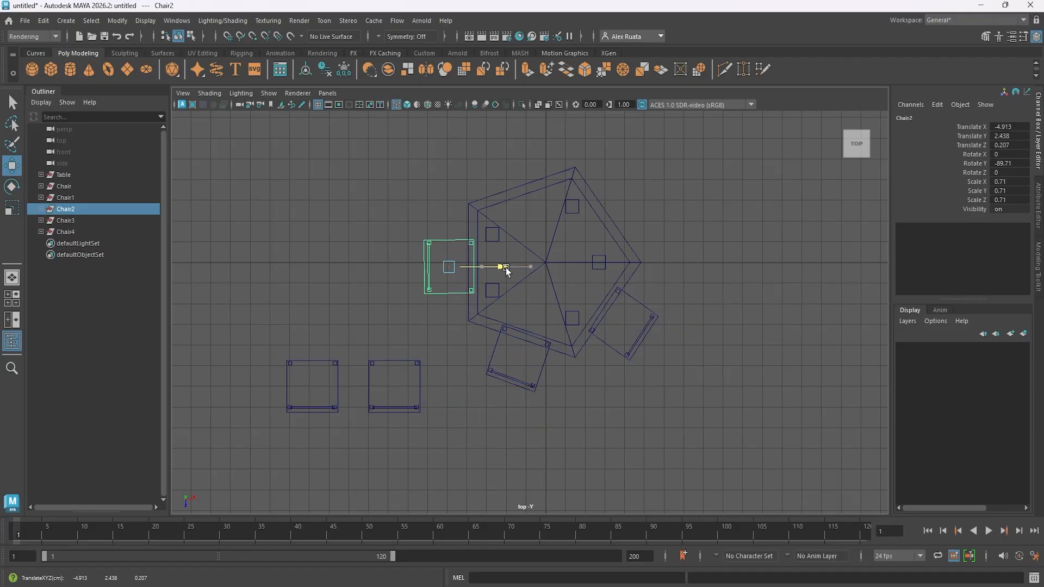
# - Rotate Chair3 about 126.6 degrees around Y and place it at the table's back-right edge near X 4.28, Z -2.53
pyautogui.click(66, 221)
pyautogui.press('e')
pyautogui.moveTo(422, 344); pyautogui.dragTo(338, 345)
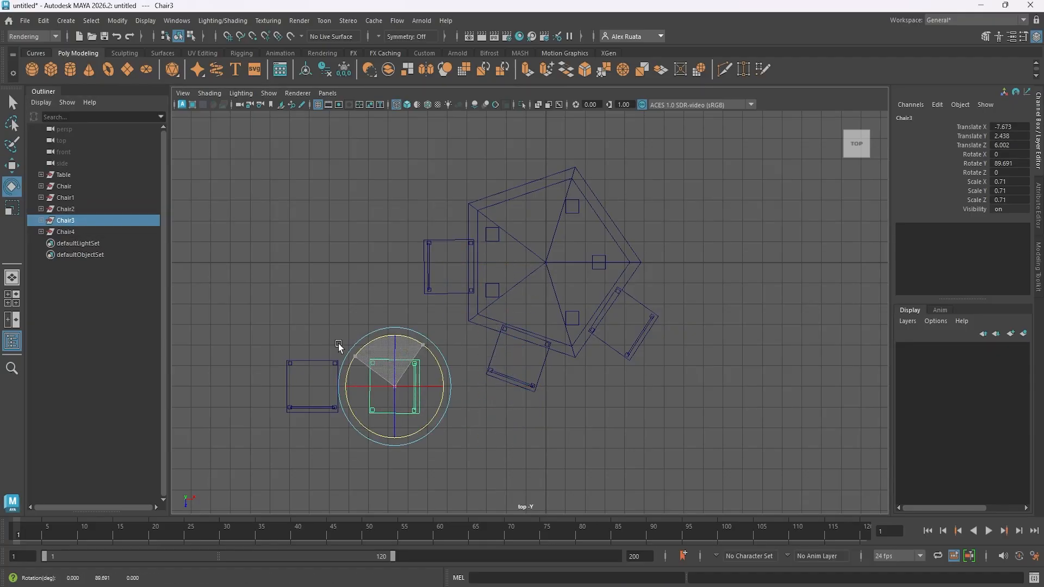
pyautogui.press('w')
pyautogui.moveTo(442, 387); pyautogui.dragTo(688, 385)
pyautogui.moveTo(637, 435); pyautogui.dragTo(635, 259)
pyautogui.press('e')
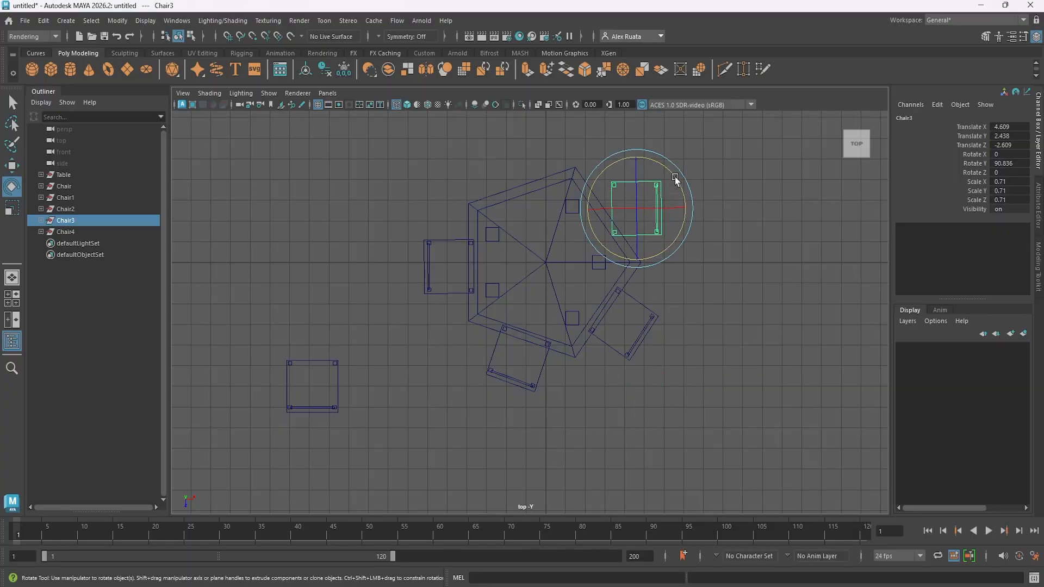
pyautogui.moveTo(675, 180); pyautogui.dragTo(646, 173)
pyautogui.press('w')
pyautogui.moveTo(641, 222); pyautogui.dragTo(635, 222)
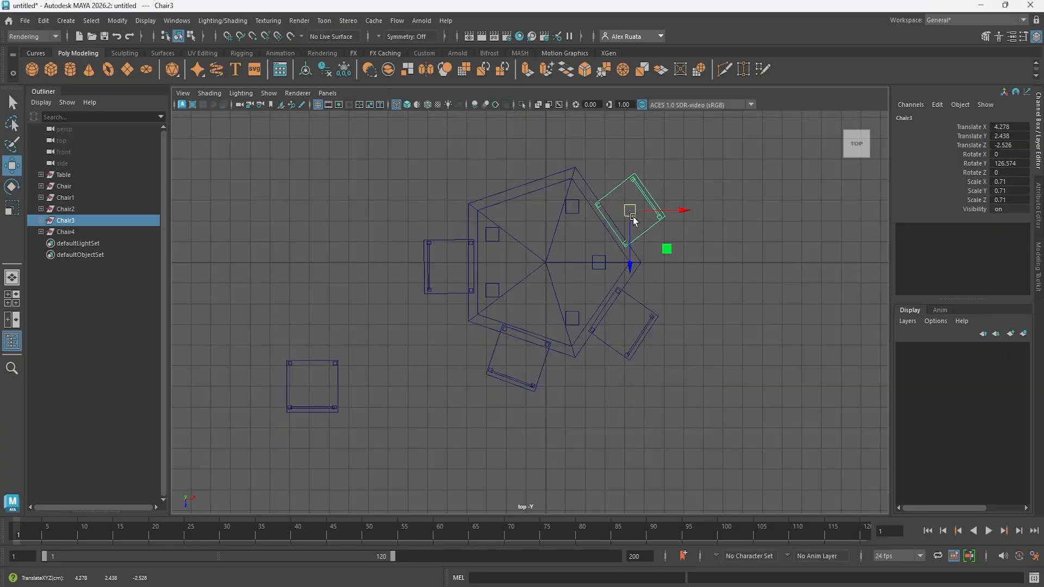
# - Rotate Chair4 about -161.8 degrees around Y and place it at the table's back-left edge near X -1.68, Z -4.57
pyautogui.click(65, 231)
pyautogui.press('e')
pyautogui.moveTo(368, 376); pyautogui.dragTo(293, 474)
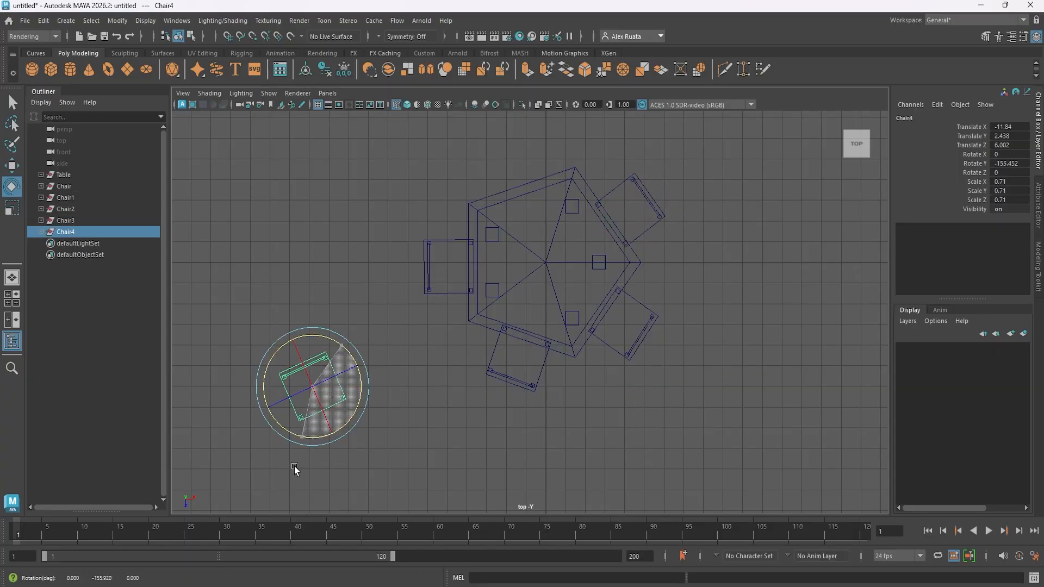
pyautogui.press('w')
pyautogui.moveTo(314, 390); pyautogui.dragTo(513, 173)
# - Assign a new Blinn material to the thin slab beneath the tabletop in the perspective view
pyautogui.press('space')
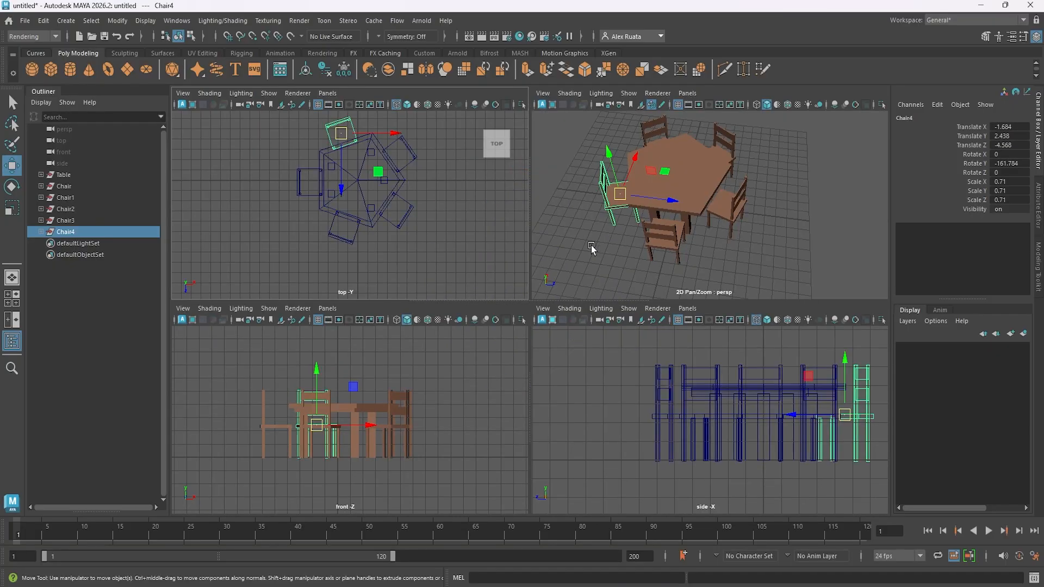
pyautogui.press('space')
pyautogui.keyDown('alt'); pyautogui.moveTo(591, 278); pyautogui.dragTo(448, 363); pyautogui.keyUp('alt')
pyautogui.scroll(7, 543, 389)
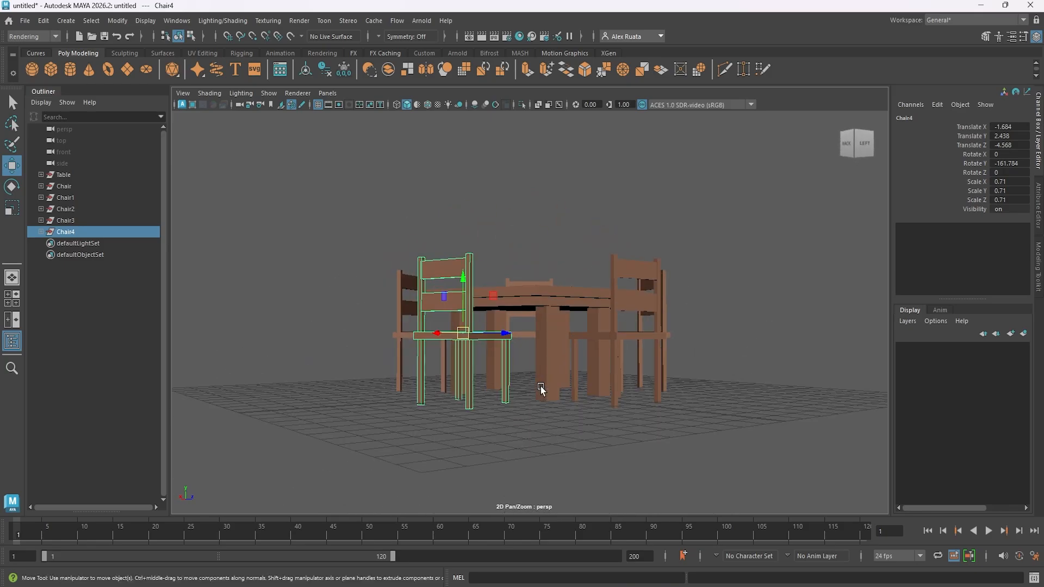
pyautogui.click(564, 293)
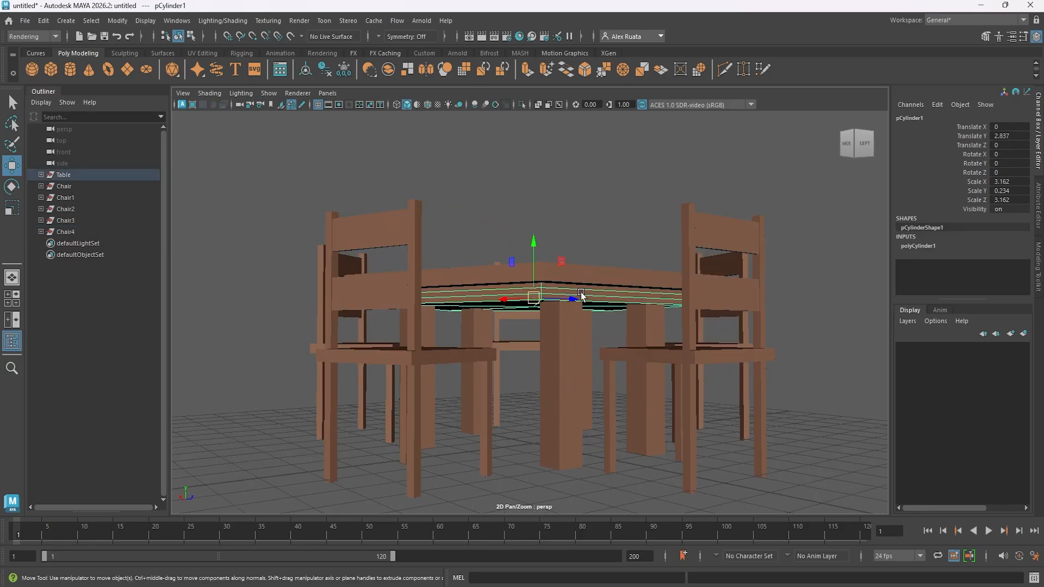
pyautogui.keyDown('alt'); pyautogui.moveTo(581, 294); pyautogui.dragTo(490, 283); pyautogui.keyUp('alt')
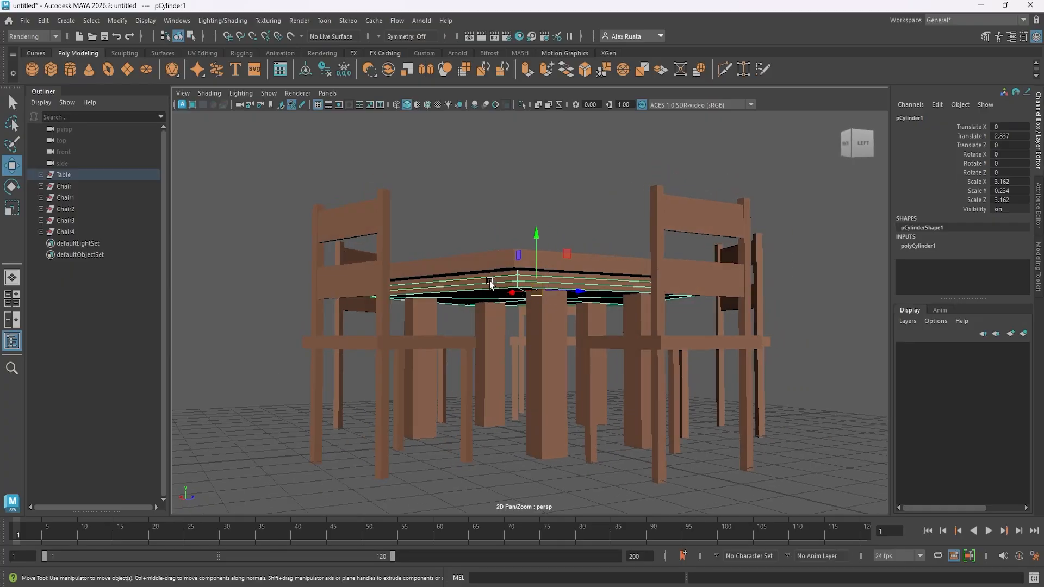
pyautogui.rightClick(490, 262)
pyautogui.moveTo(501, 555)
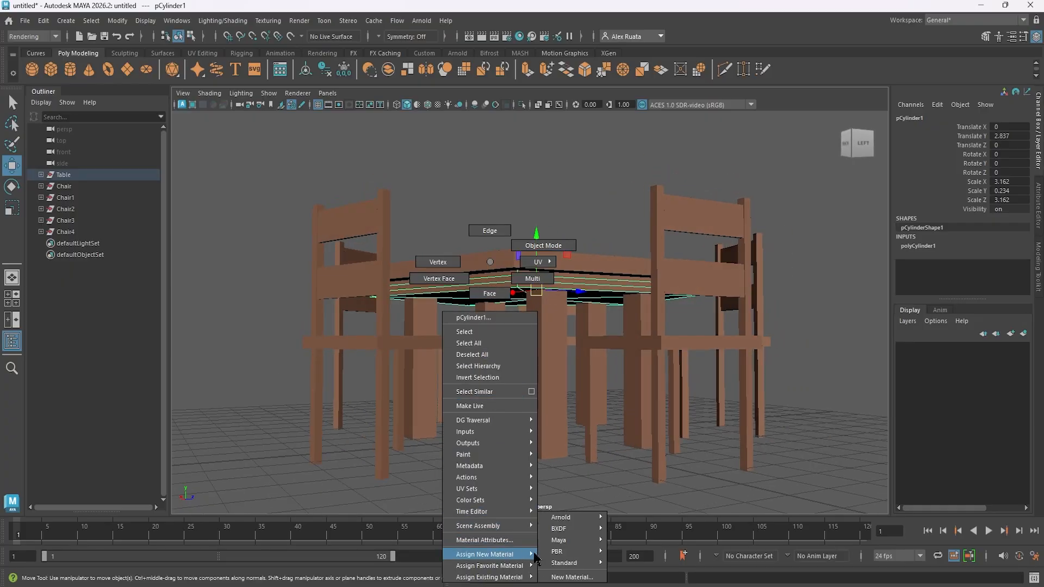
pyautogui.click(568, 577)
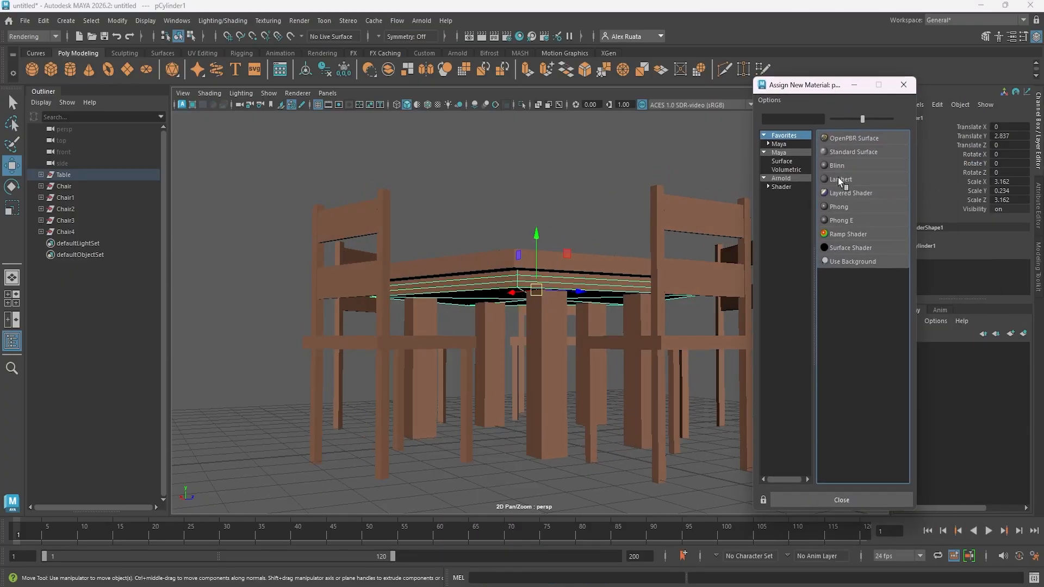
pyautogui.click(837, 165)
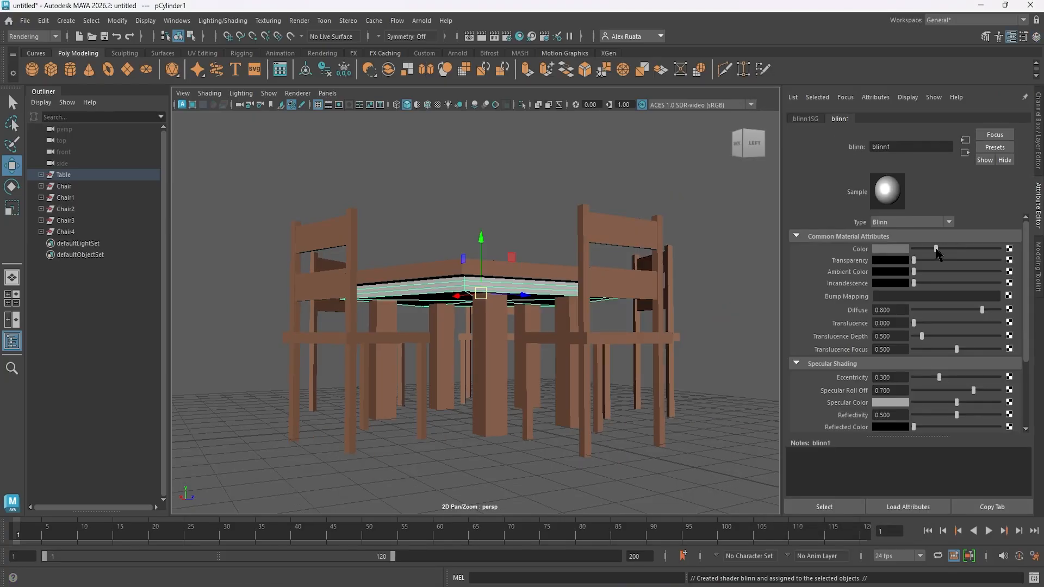
# - Color the slab's Blinn material very dark brown and reduce its eccentricity to about 0.109
pyautogui.click(903, 250)
pyautogui.moveTo(977, 253); pyautogui.dragTo(988, 247)
pyautogui.keyDown('alt'); pyautogui.moveTo(484, 234); pyautogui.dragTo(538, 272); pyautogui.keyUp('alt')
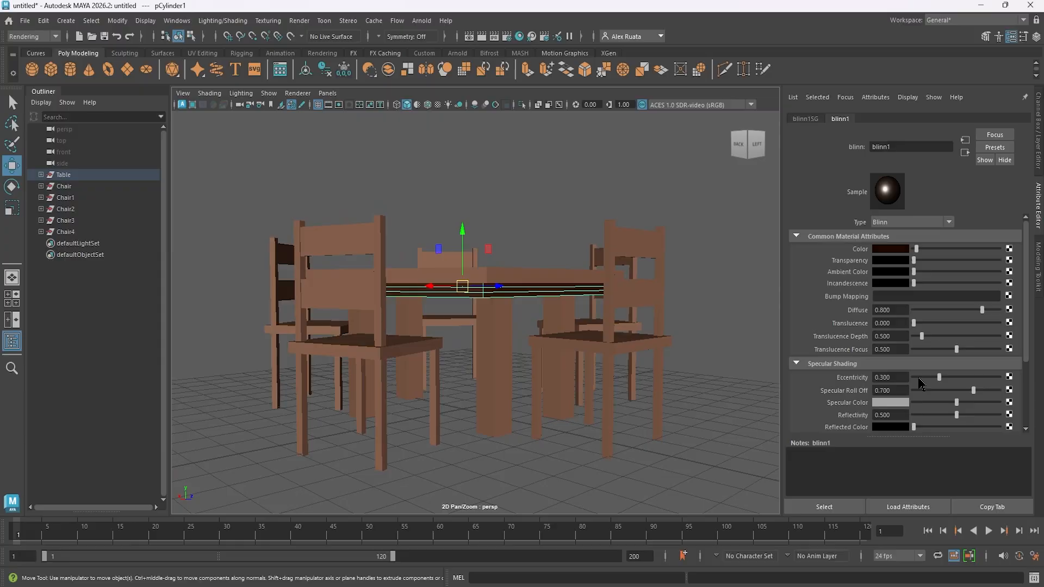
pyautogui.moveTo(939, 377)
pyautogui.mouseDown()
pyautogui.moveTo(1030, 372)
pyautogui.moveTo(923, 379)
pyautogui.mouseUp()
pyautogui.keyDown('alt'); pyautogui.moveTo(628, 340); pyautogui.dragTo(603, 331); pyautogui.keyUp('alt')
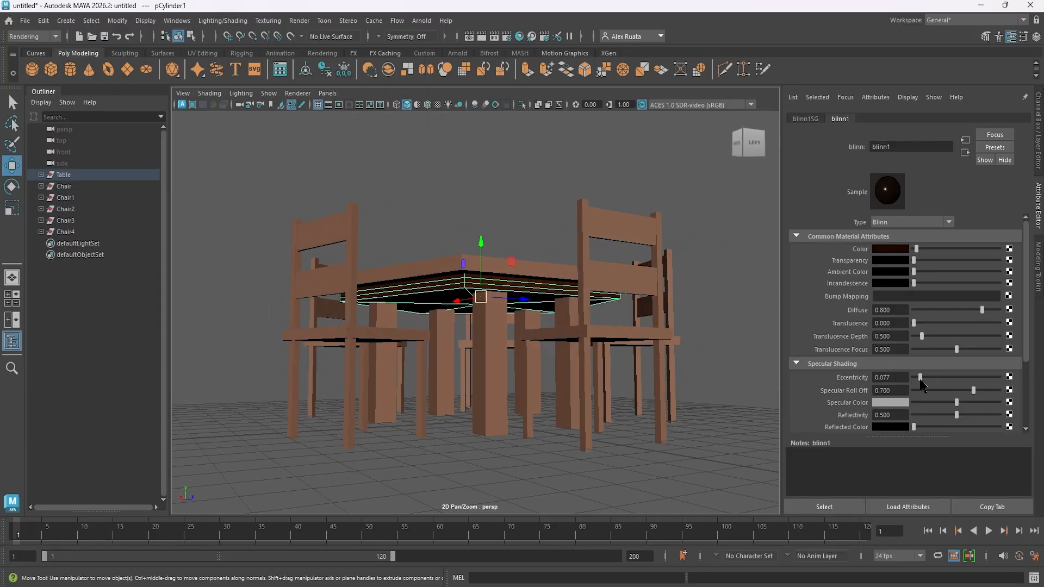
pyautogui.moveTo(515, 338)
pyautogui.keyDown('alt'); pyautogui.mouseDown()
pyautogui.moveTo(520, 369)
pyautogui.moveTo(515, 357)
pyautogui.mouseUp(); pyautogui.keyUp('alt')
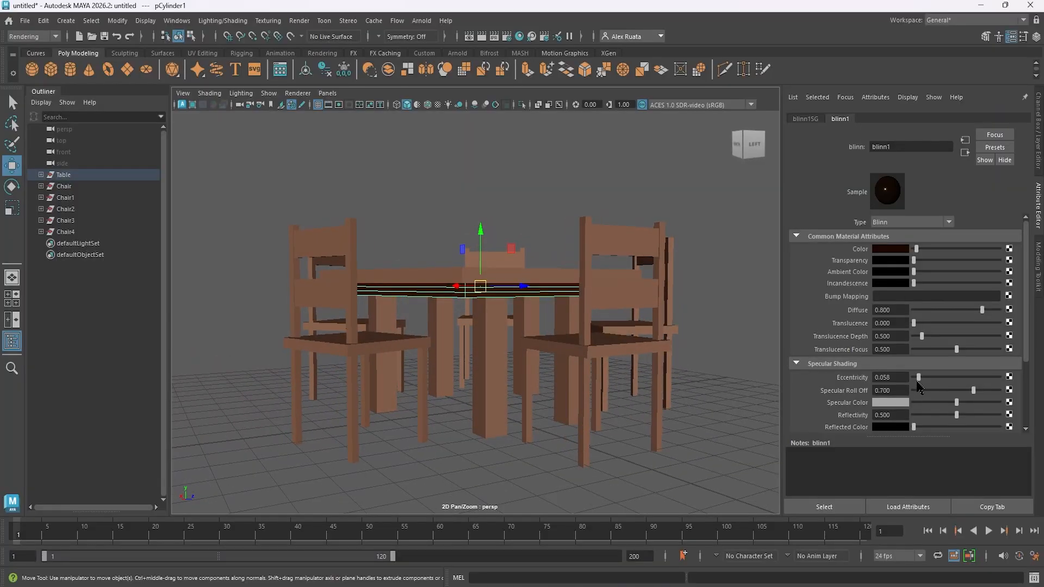
pyautogui.moveTo(576, 348)
pyautogui.keyDown('alt'); pyautogui.mouseDown()
pyautogui.moveTo(566, 366)
pyautogui.moveTo(611, 373)
pyautogui.moveTo(607, 359)
pyautogui.moveTo(515, 338)
pyautogui.moveTo(557, 354)
pyautogui.mouseUp(); pyautogui.keyUp('alt')
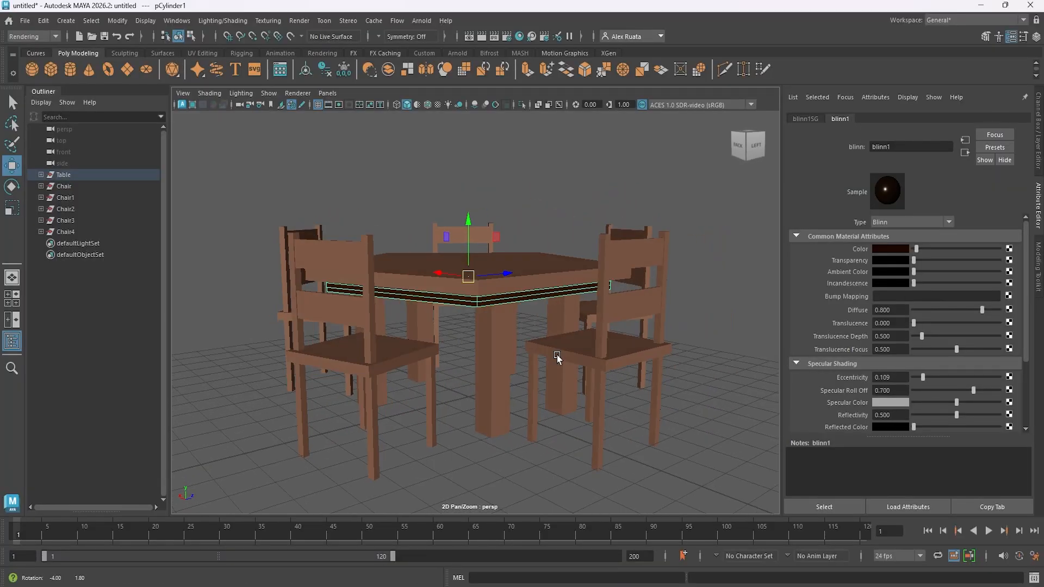
pyautogui.click(666, 211)
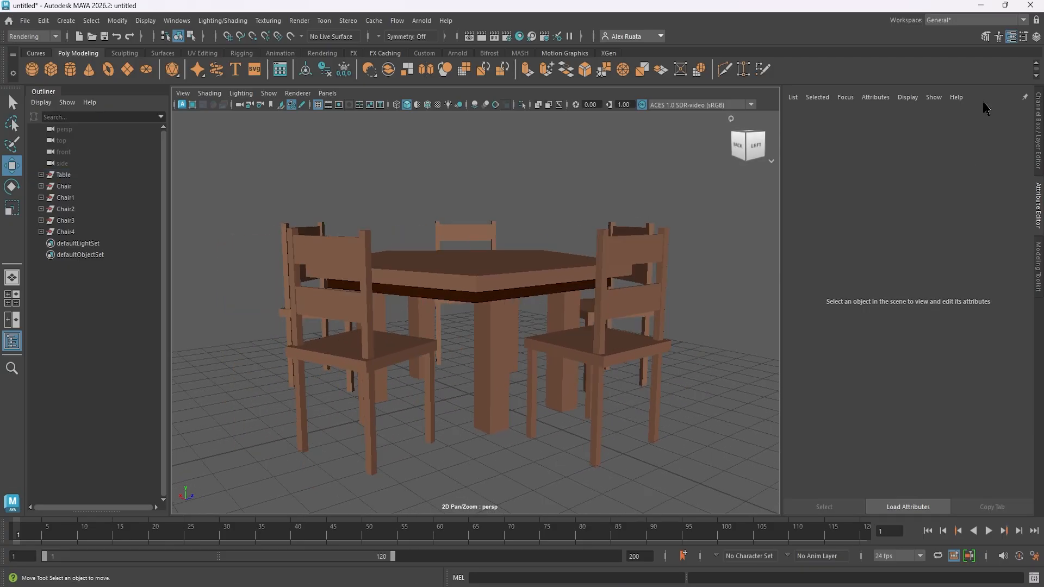
# - Assign a new red Lambert material named RedBack_MAT to the top backrest slat of Chair2
pyautogui.keyDown('alt'); pyautogui.moveTo(620, 256); pyautogui.dragTo(542, 263); pyautogui.keyUp('alt')
pyautogui.click(560, 271)
pyautogui.moveTo(576, 278); pyautogui.dragTo(565, 561, button='right')
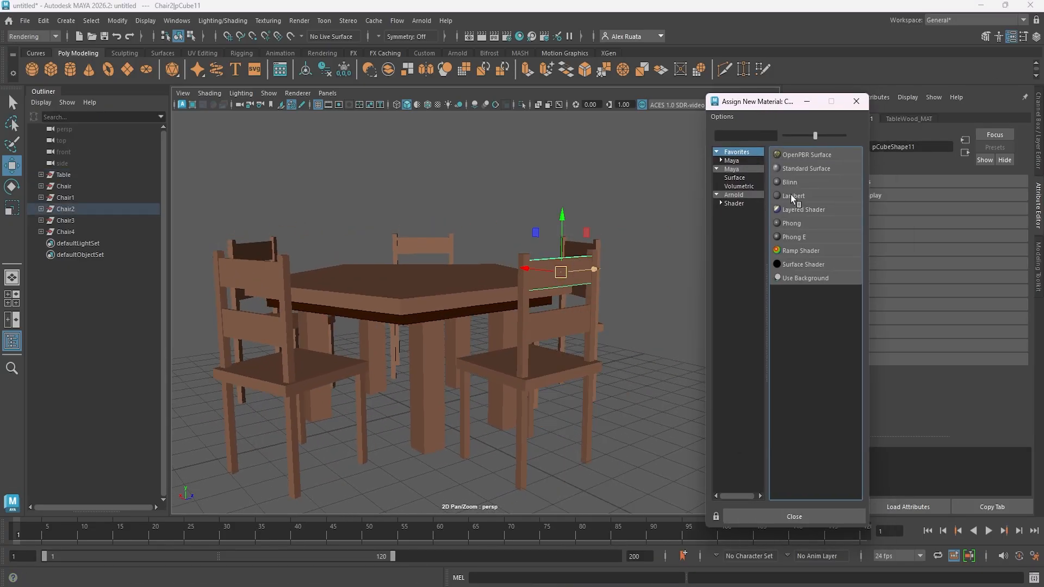
pyautogui.click(805, 199)
pyautogui.click(863, 228)
pyautogui.click(855, 217)
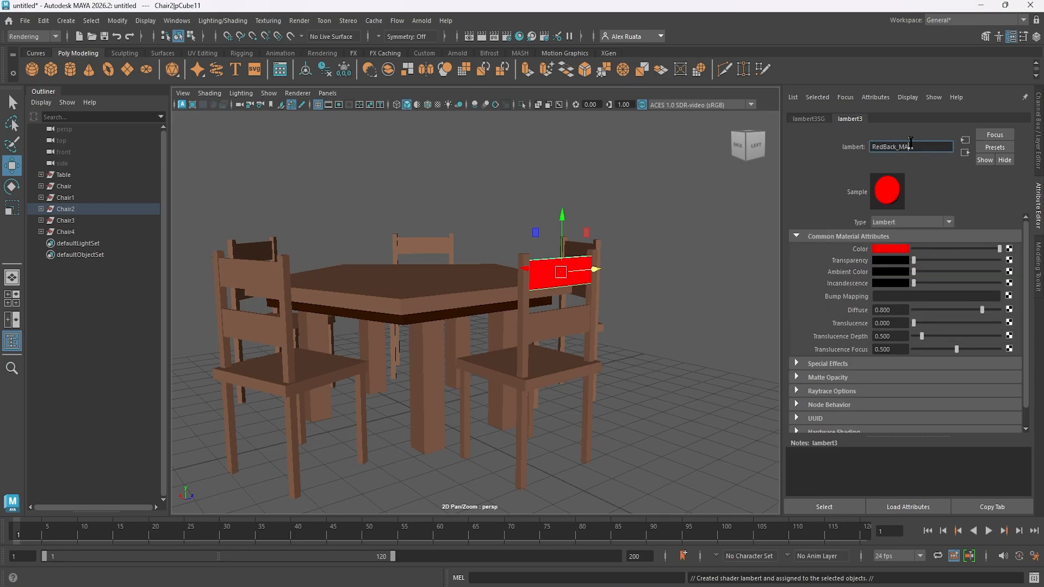
pyautogui.write('T')
pyautogui.press('Return')
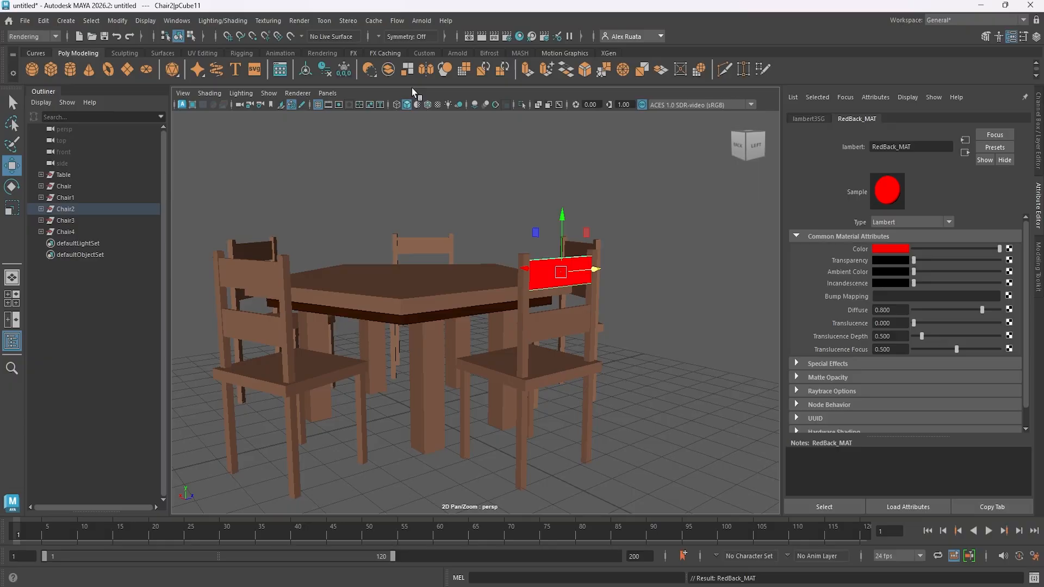
# - Assign a new blue Lambert material named BlueBack_MAt to the top backrest slat of the original Chair
pyautogui.keyDown('alt'); pyautogui.moveTo(633, 258); pyautogui.dragTo(533, 257); pyautogui.keyUp('alt')
pyautogui.keyDown('alt'); pyautogui.moveTo(534, 257); pyautogui.dragTo(471, 249, button='middle'); pyautogui.keyUp('alt')
pyautogui.click(605, 285)
pyautogui.moveTo(611, 285); pyautogui.dragTo(655, 551, button='right')
pyautogui.moveTo(698, 579); pyautogui.dragTo(699, 578, button='right')
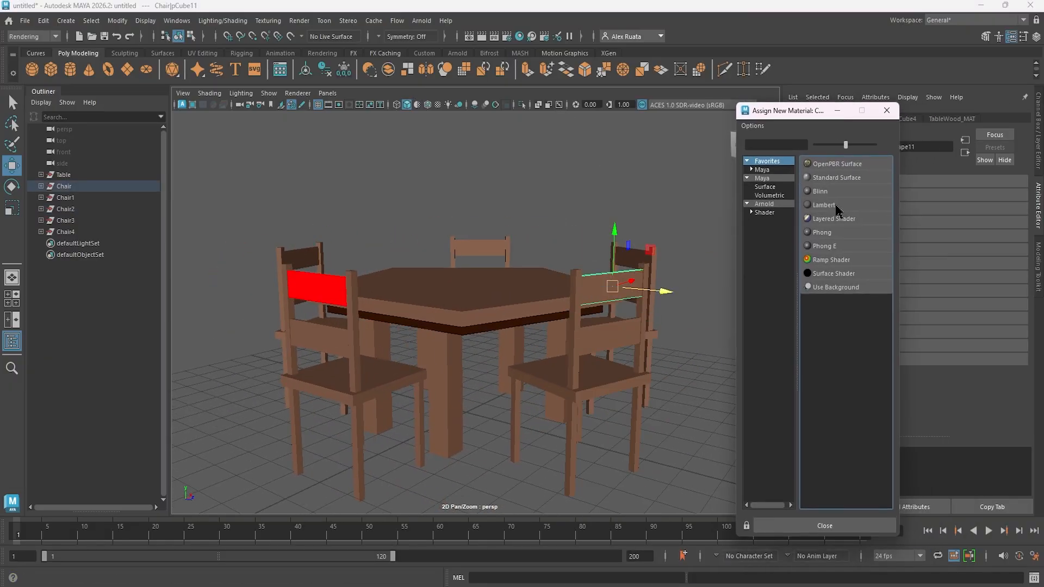
pyautogui.click(838, 212)
pyautogui.click(884, 224)
pyautogui.click(908, 221)
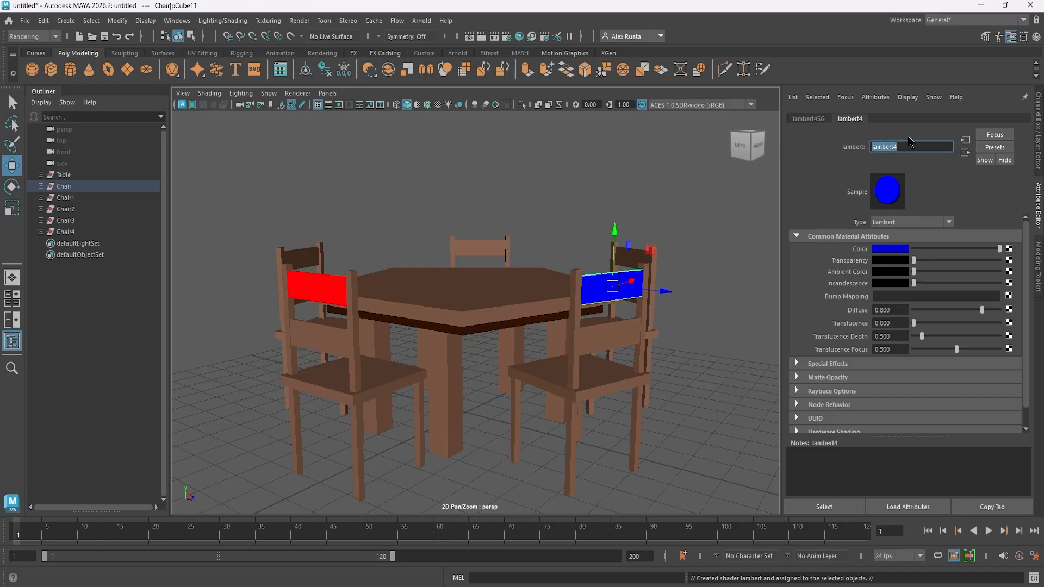
pyautogui.press('Return')
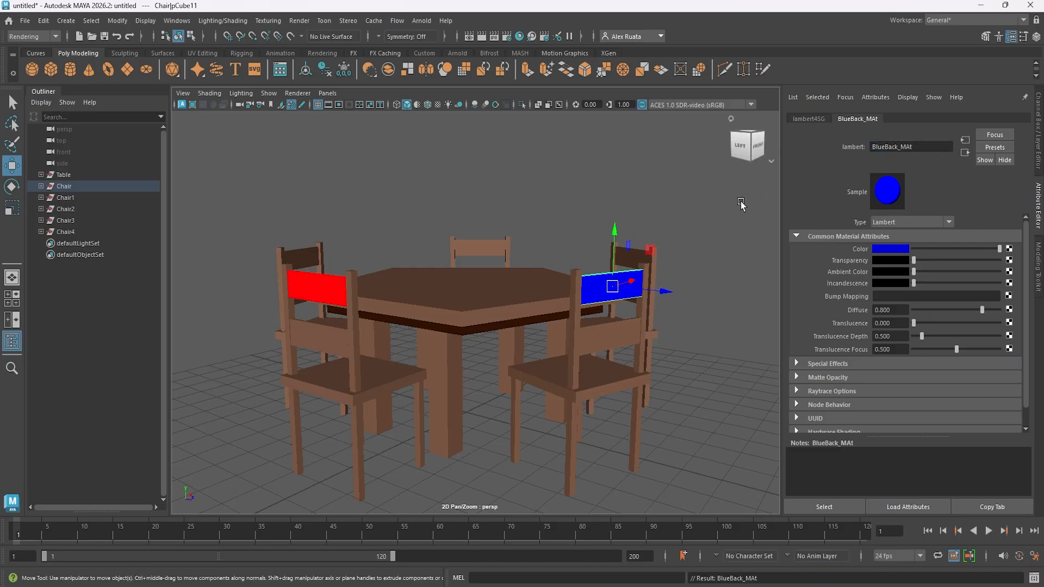
# - Assign a new yellow Lambert material named YellowBack_MAT to the top backrest slat of Chair1
pyautogui.click(632, 257)
pyautogui.keyDown('alt'); pyautogui.moveTo(651, 321); pyautogui.dragTo(642, 336, button='middle'); pyautogui.keyUp('alt')
pyautogui.moveTo(621, 264); pyautogui.dragTo(694, 578, button='right')
pyautogui.click(868, 186)
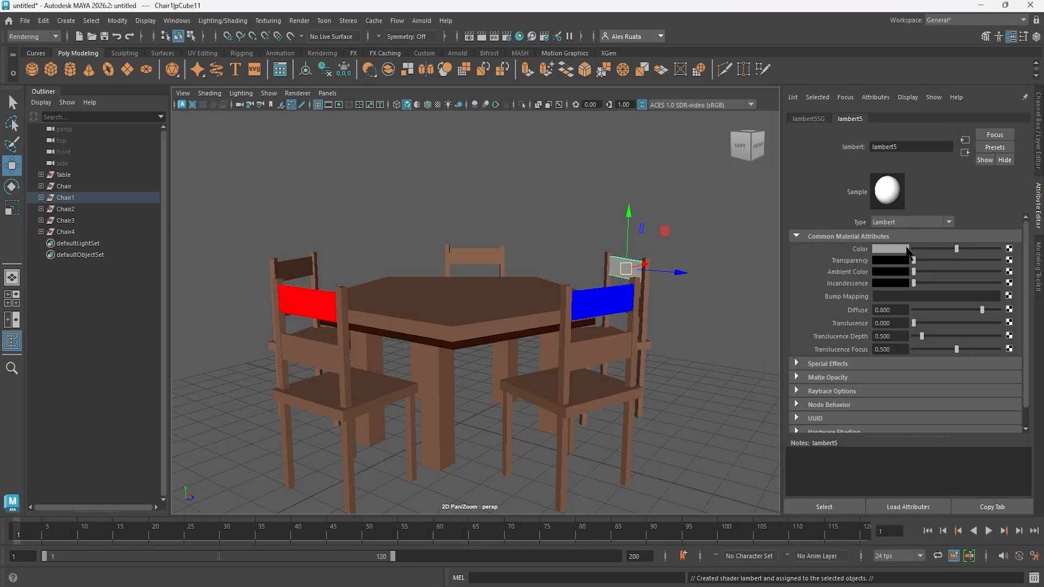
pyautogui.click(906, 248)
pyautogui.click(878, 220)
pyautogui.doubleClick(895, 147)
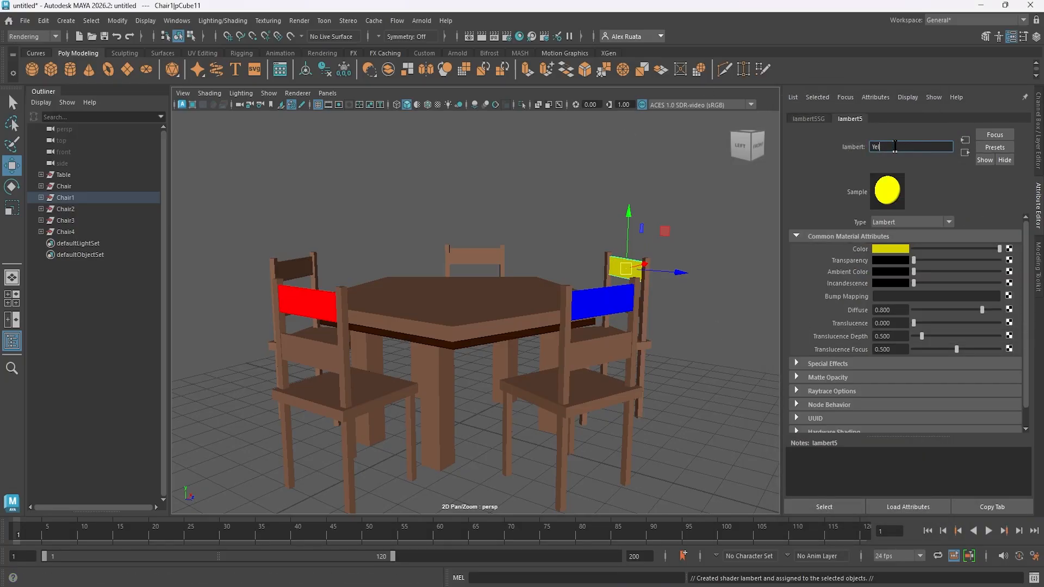
pyautogui.write('YellowBack_MAT')
pyautogui.press('Return')
# - Assign a new magenta Lambert material named PurpleBack_MAT to the top backrest slat of Chair3
pyautogui.click(475, 255)
pyautogui.moveTo(474, 254); pyautogui.dragTo(490, 562, button='right')
pyautogui.moveTo(935, 100); pyautogui.dragTo(804, 100)
pyautogui.click(816, 182)
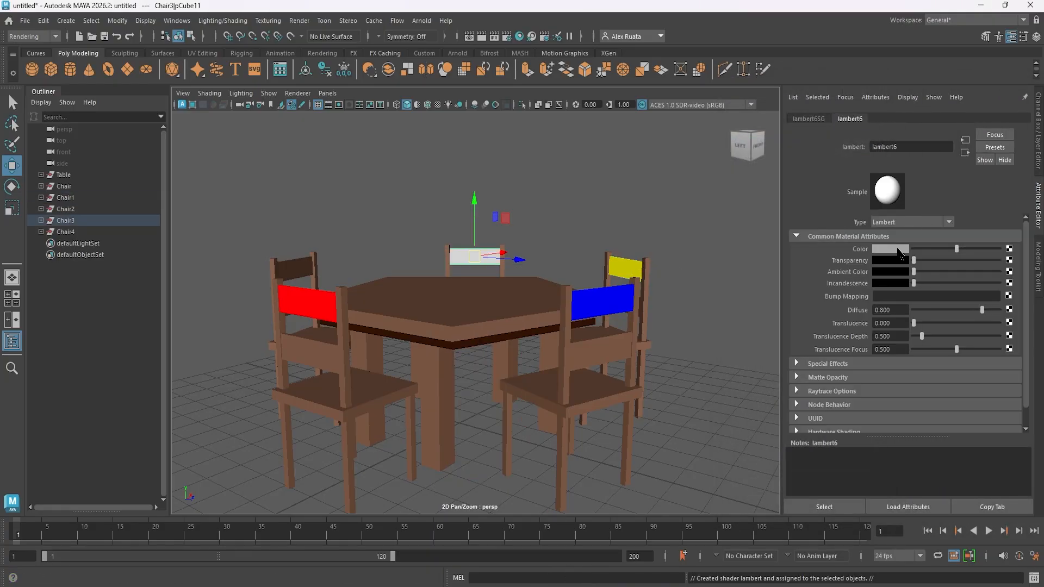
pyautogui.click(900, 254)
pyautogui.click(919, 219)
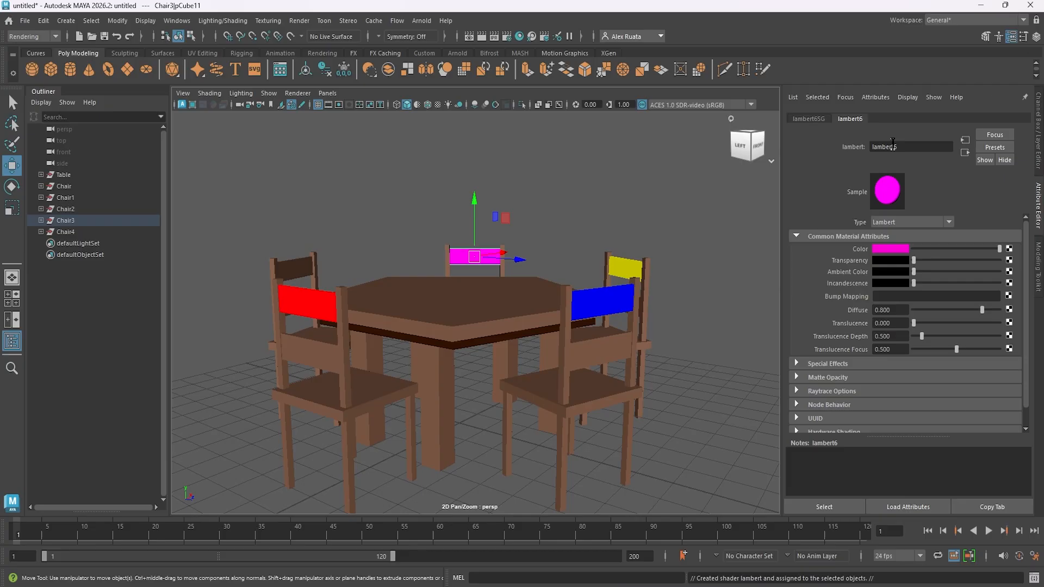
pyautogui.write('PurpleBack_M')
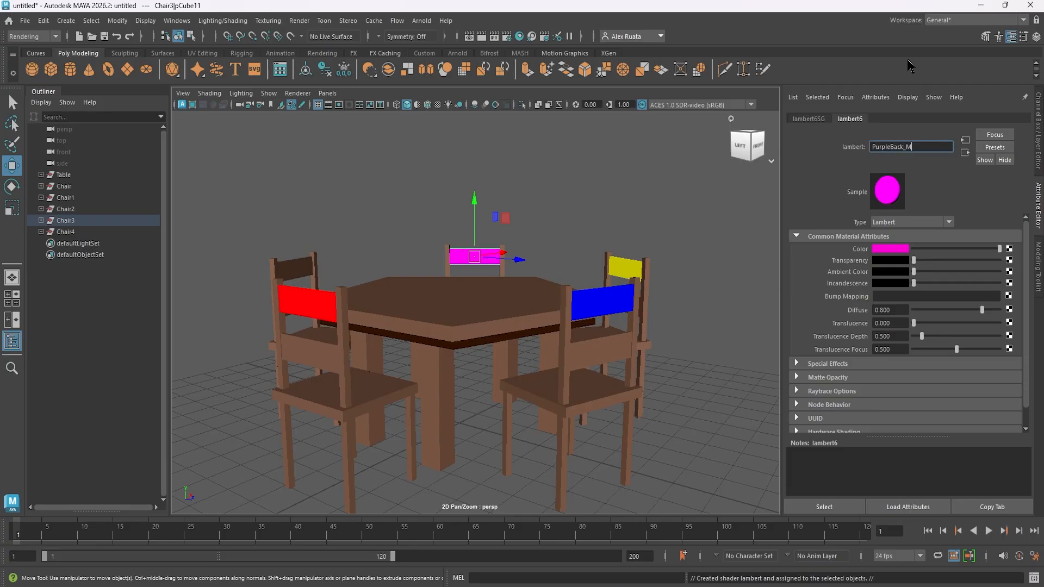
pyautogui.write('AT')
pyautogui.press('Return')
# - Assign a new green Lambert material named GreenBack_MAT to the top backrest slat of Chair4
pyautogui.click(302, 263)
pyautogui.moveTo(303, 262); pyautogui.dragTo(382, 578, button='right')
pyautogui.click(771, 187)
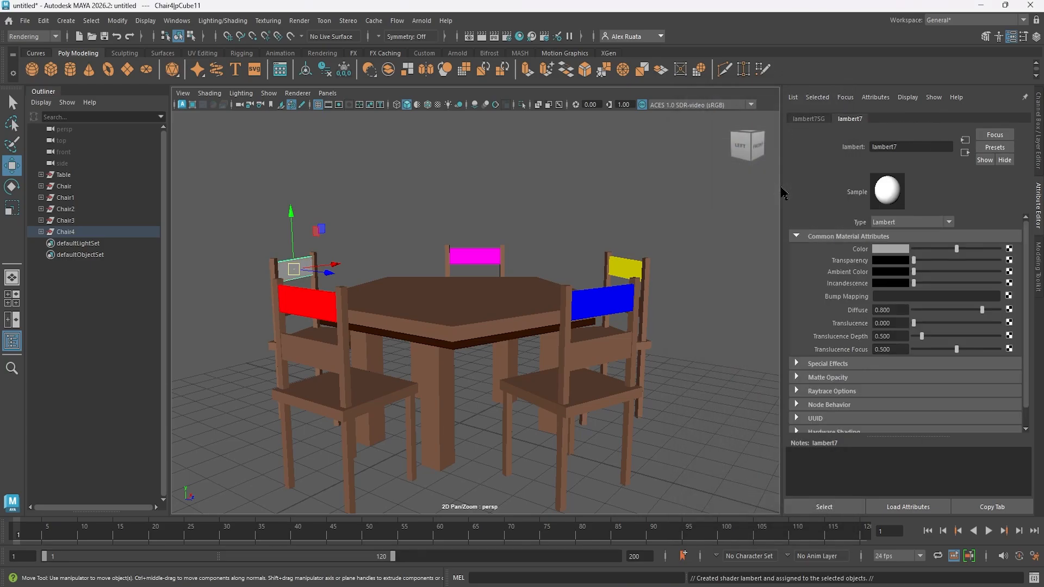
pyautogui.click(895, 254)
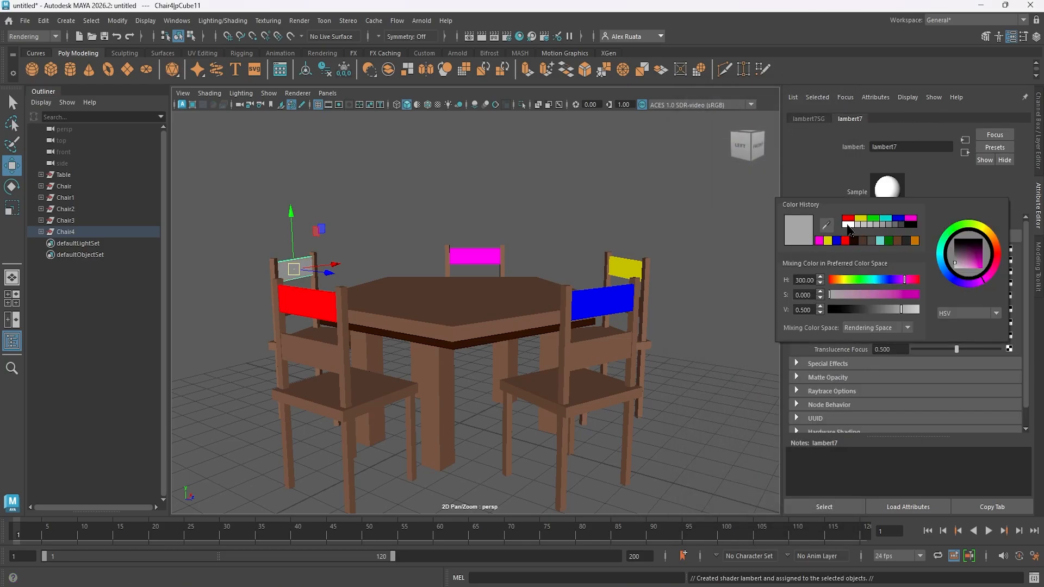
pyautogui.click(873, 220)
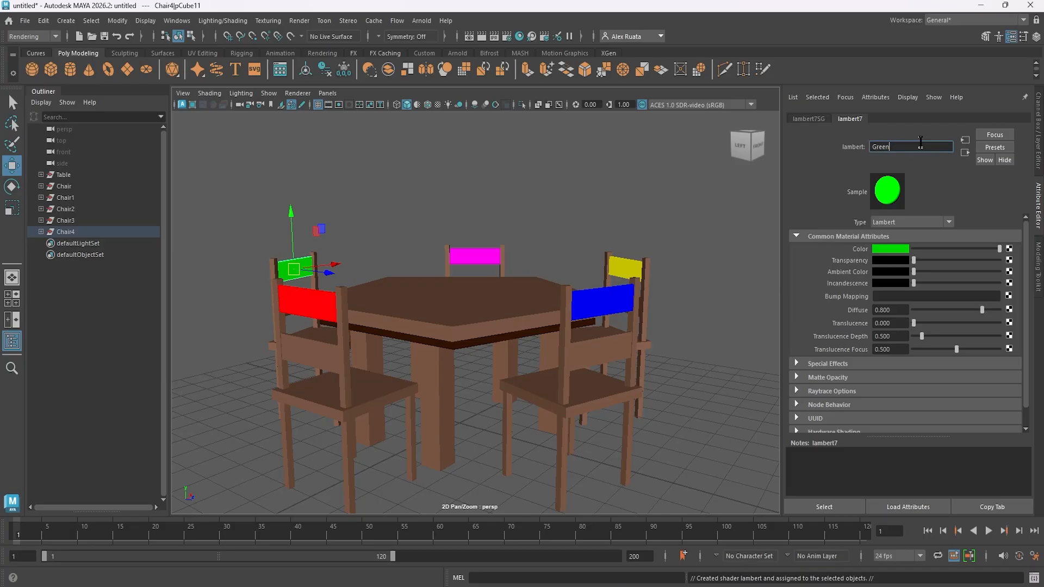
pyautogui.press('Return')
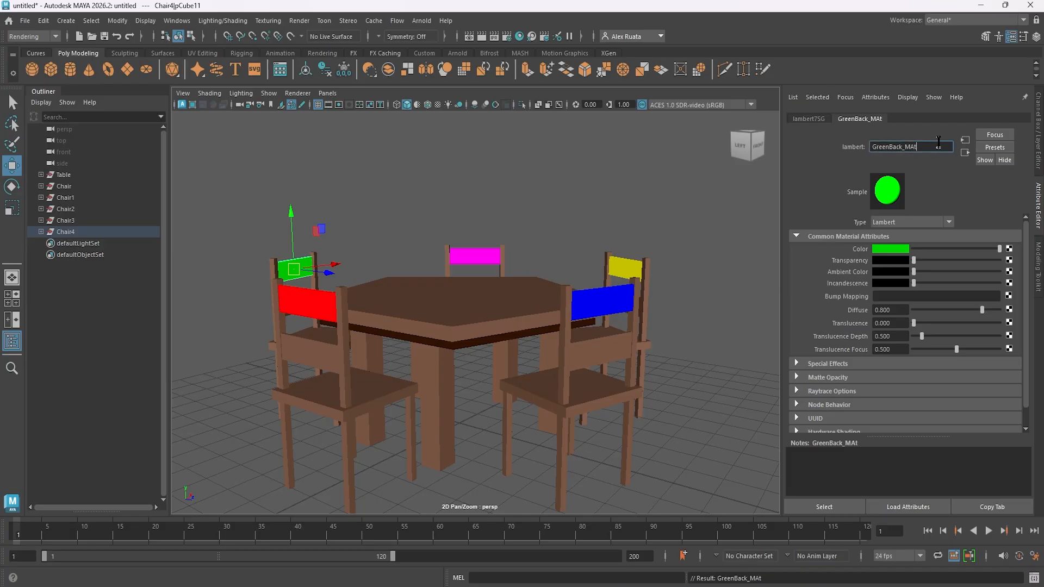
pyautogui.press('Return')
# - Open the Hypershade and apply the red and blue back materials to the lower backrest slats of the matching chairs
pyautogui.keyDown('alt'); pyautogui.moveTo(356, 327); pyautogui.dragTo(378, 328, button='middle'); pyautogui.keyUp('alt')
pyautogui.click(520, 37)
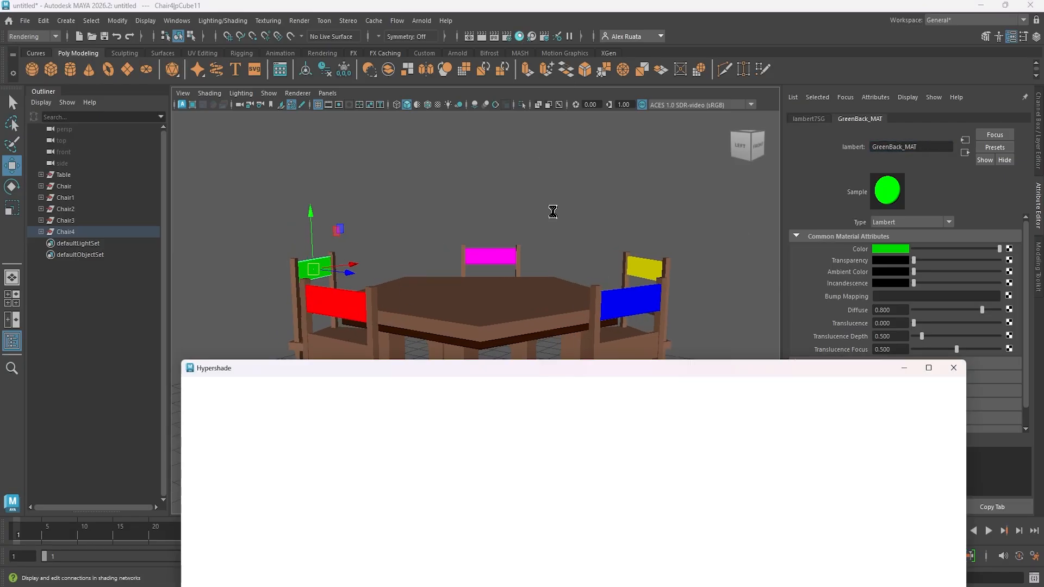
pyautogui.keyDown('alt'); pyautogui.moveTo(527, 246); pyautogui.dragTo(548, 214, button='middle'); pyautogui.keyUp('alt')
pyautogui.keyDown('alt'); pyautogui.moveTo(548, 214); pyautogui.dragTo(534, 228); pyautogui.keyUp('alt')
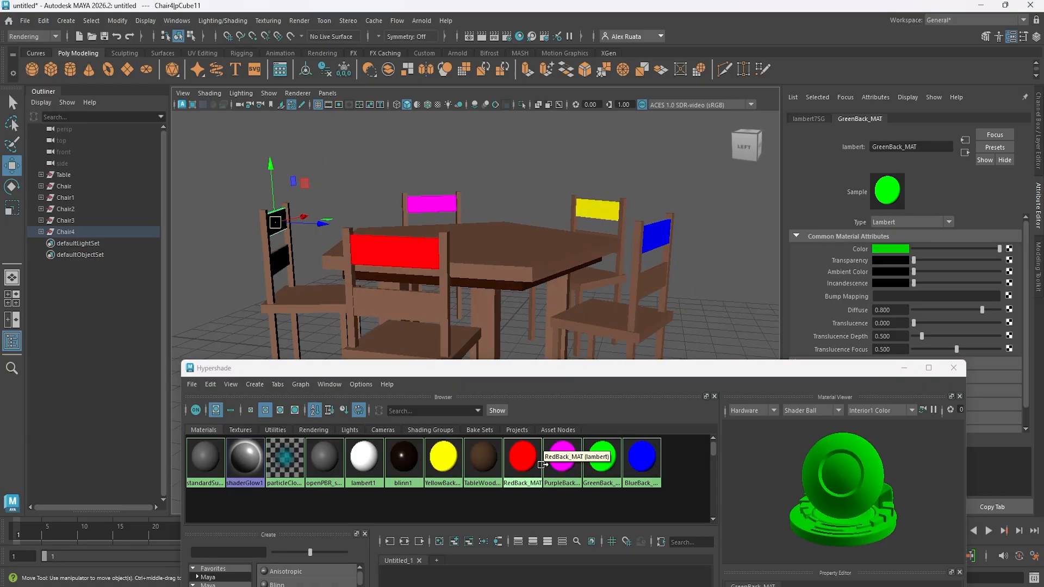
pyautogui.moveTo(534, 469); pyautogui.dragTo(418, 311, button='middle')
pyautogui.keyDown('alt'); pyautogui.moveTo(644, 279); pyautogui.dragTo(486, 284); pyautogui.keyUp('alt')
pyautogui.moveTo(636, 462); pyautogui.dragTo(611, 305, button='middle')
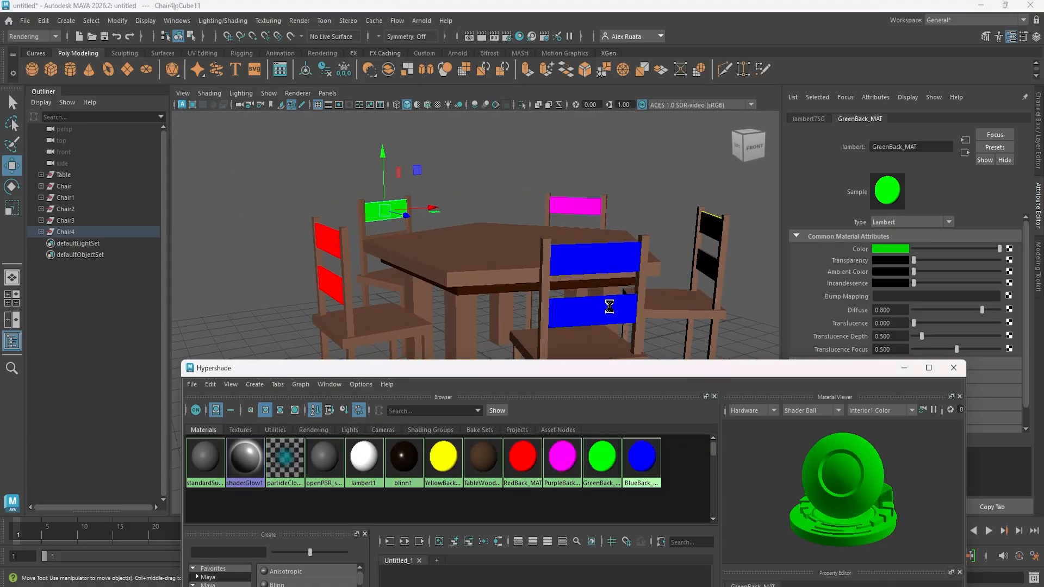
# - Apply the yellow, purple and green back materials to the matching chairs' lower backrest slats, and close the Hypershade
pyautogui.keyDown('alt'); pyautogui.moveTo(628, 291); pyautogui.dragTo(497, 279); pyautogui.keyUp('alt')
pyautogui.moveTo(444, 458); pyautogui.dragTo(531, 293, button='middle')
pyautogui.keyDown('alt'); pyautogui.moveTo(431, 285); pyautogui.dragTo(527, 294); pyautogui.keyUp('alt')
pyautogui.moveTo(555, 462); pyautogui.dragTo(625, 282, button='middle')
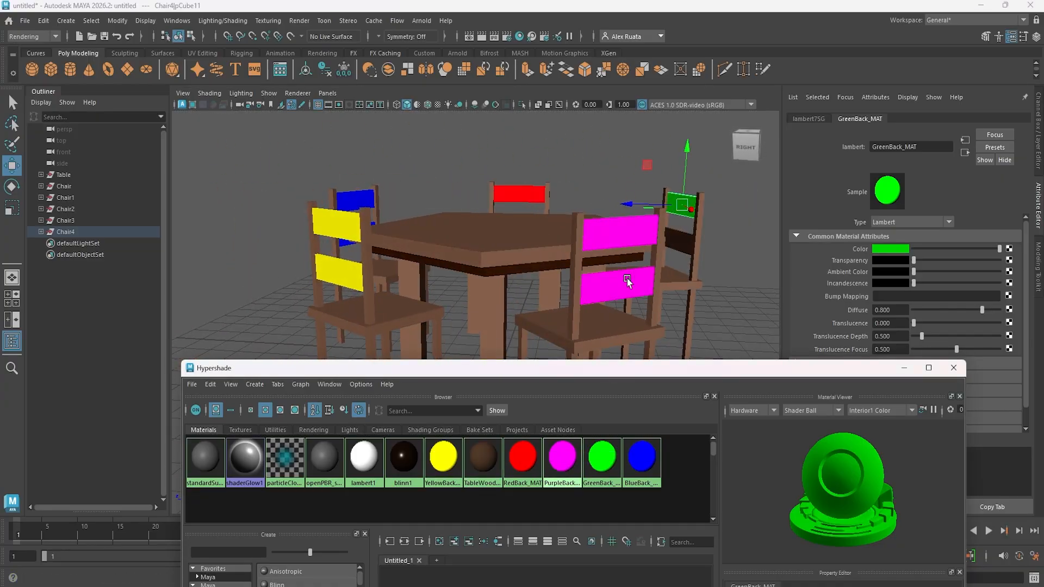
pyautogui.keyDown('alt'); pyautogui.moveTo(624, 282); pyautogui.dragTo(428, 292); pyautogui.keyUp('alt')
pyautogui.moveTo(601, 459); pyautogui.dragTo(667, 308, button='middle')
pyautogui.click(954, 368)
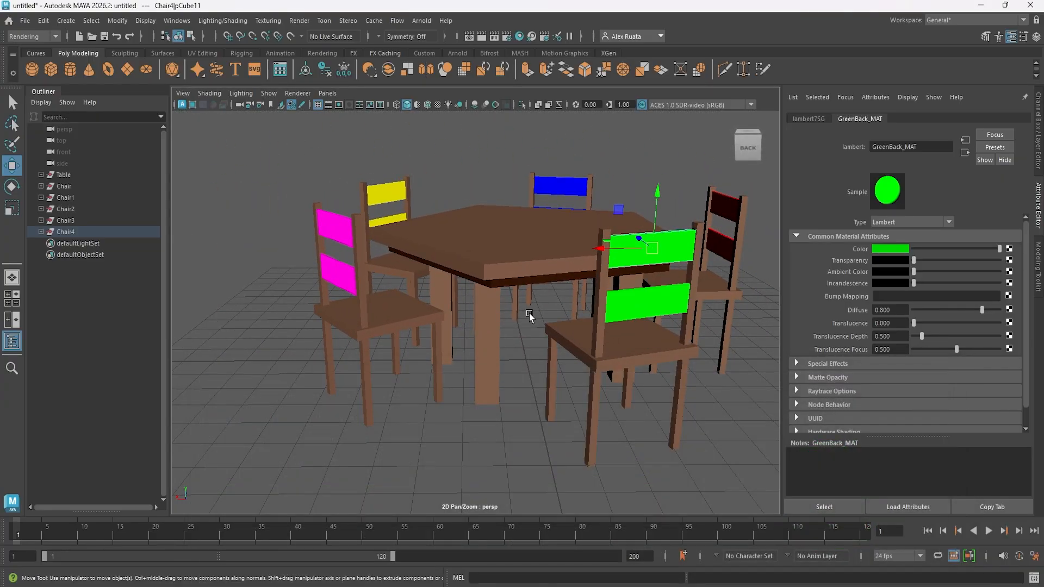
# - Rename the original Chair group as Chair_Blue
pyautogui.click(510, 422)
pyautogui.keyDown('alt'); pyautogui.moveTo(510, 423); pyautogui.dragTo(675, 409); pyautogui.keyUp('alt')
pyautogui.click(72, 187)
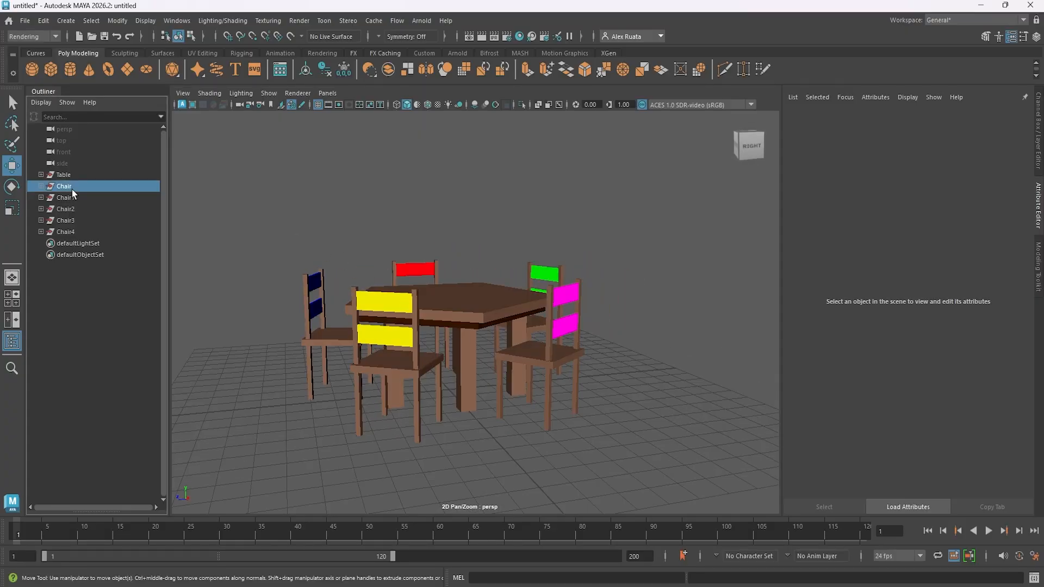
pyautogui.doubleClick(72, 188)
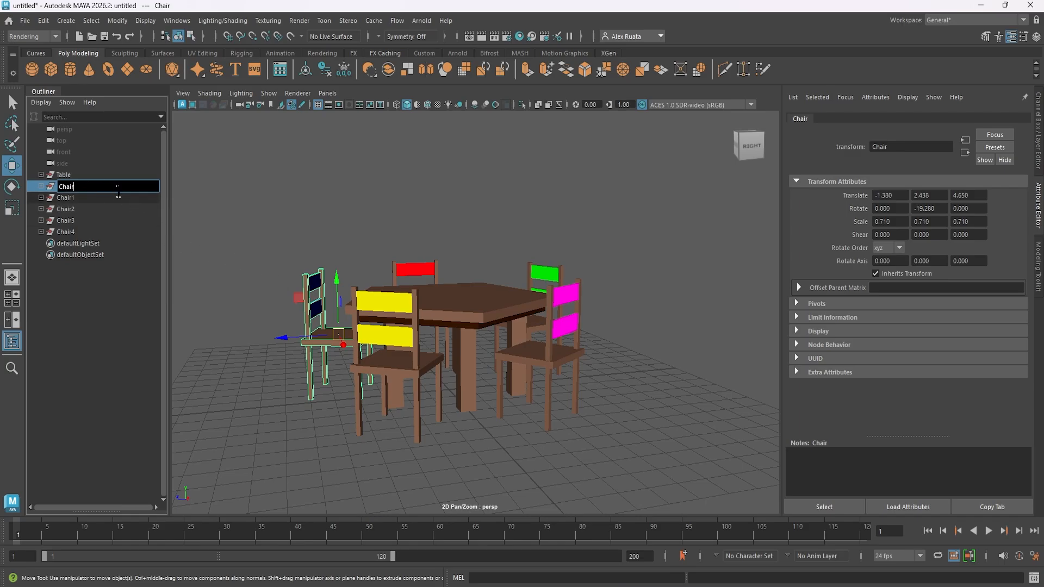
pyautogui.write('_Blue')
pyautogui.press('Return')
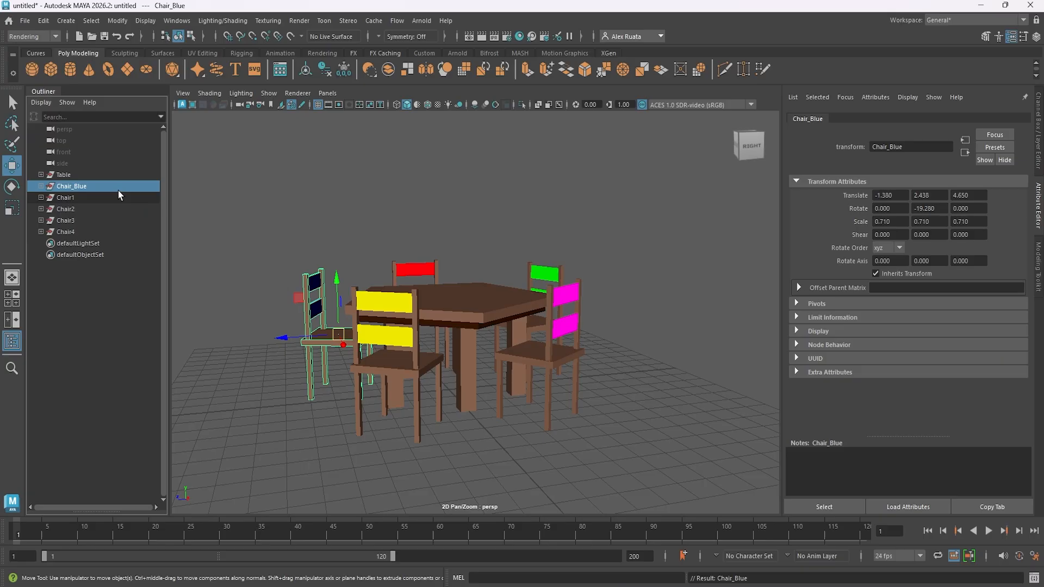
# - Rename the Chair1 group as Chair_Yellow and the Chair2 group as Chair_Red
pyautogui.click(76, 199)
pyautogui.doubleClick(77, 197)
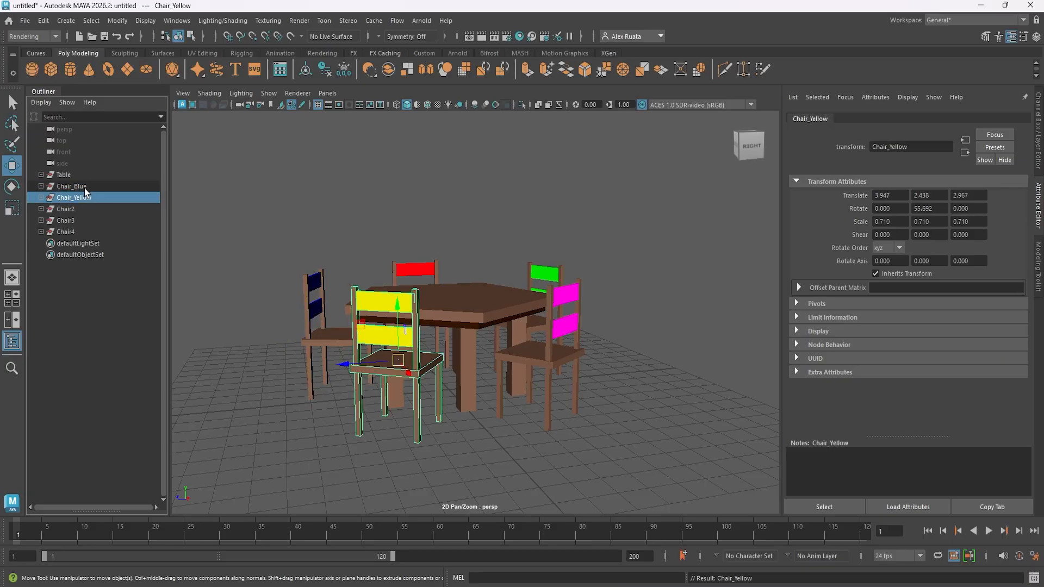
pyautogui.click(84, 211)
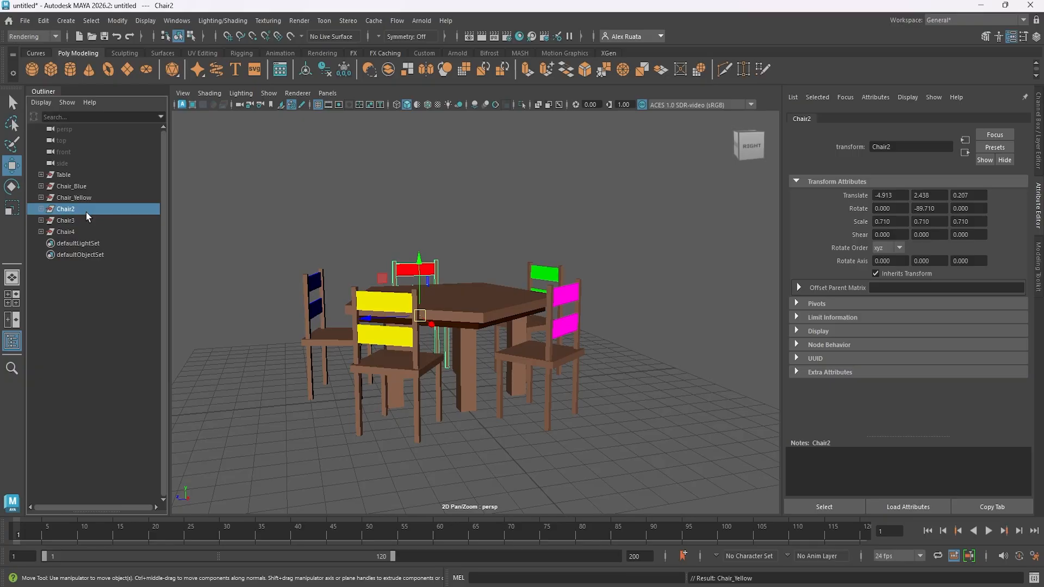
pyautogui.doubleClick(86, 212)
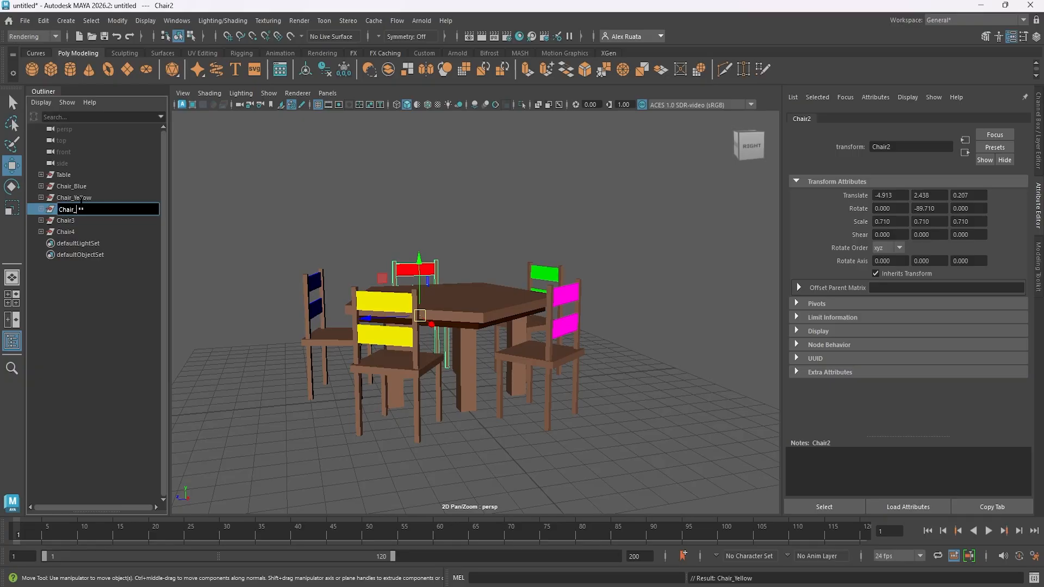
pyautogui.write('Chair_Red')
pyautogui.press('Return')
# - Rename the Chair3 group as Chair_Purple
pyautogui.doubleClick(82, 222)
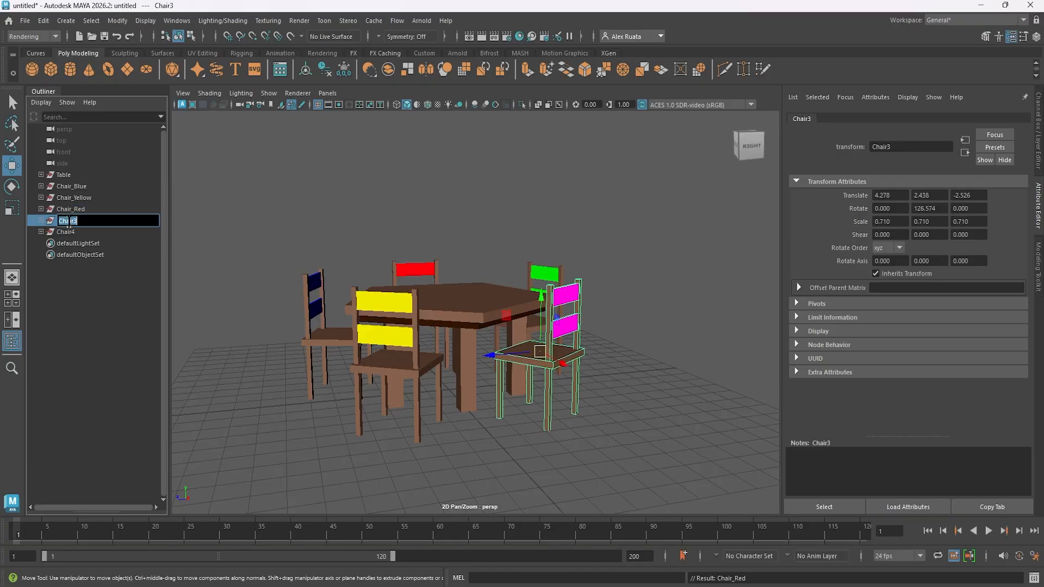
pyautogui.press('BackSpace')
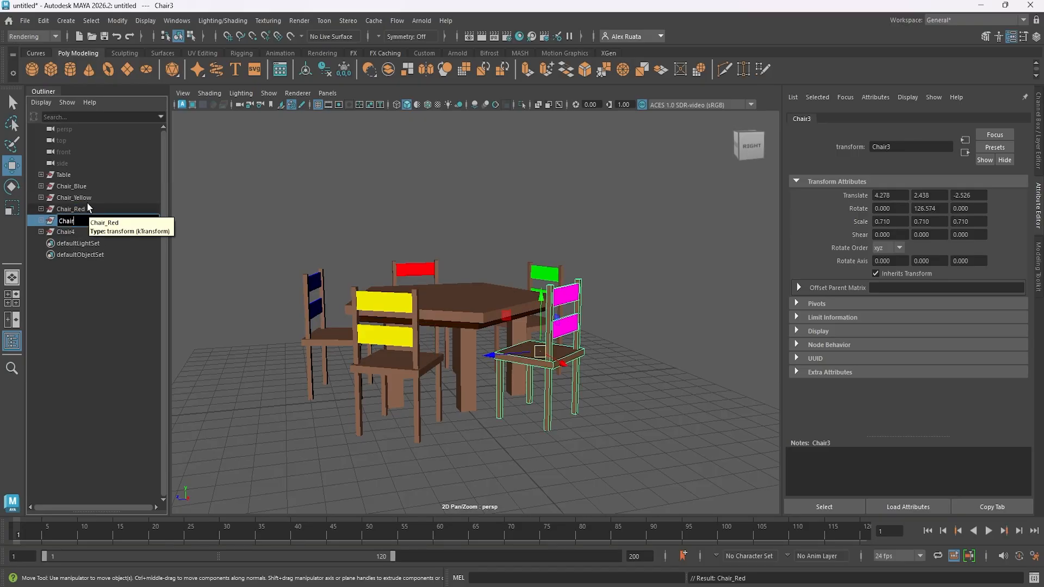
pyautogui.write('_Purple')
pyautogui.press('Return')
# - Rename the Chair4 group as Chair_Green and clear the selection
pyautogui.doubleClick(77, 232)
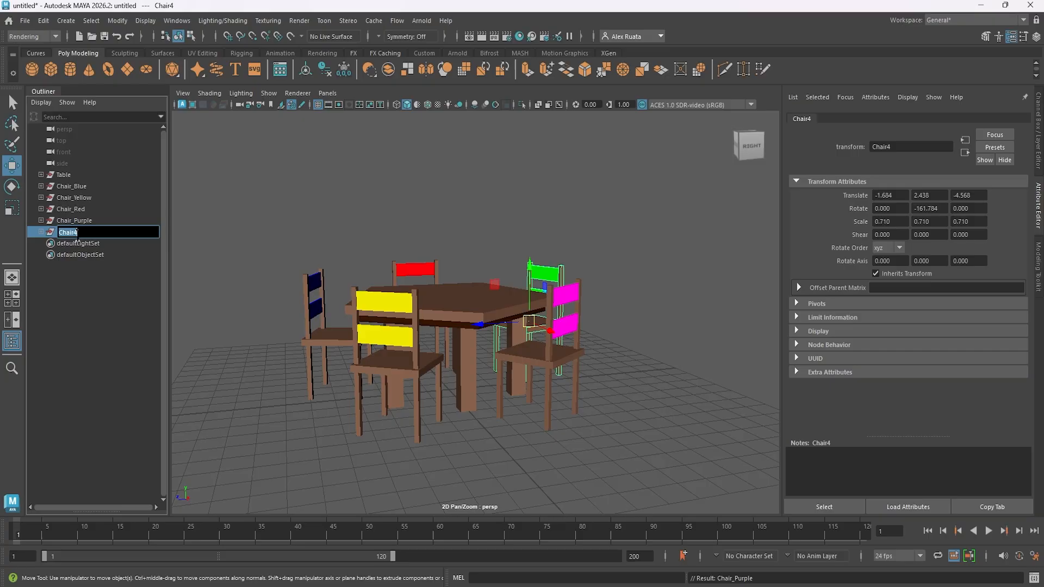
pyautogui.click(77, 232)
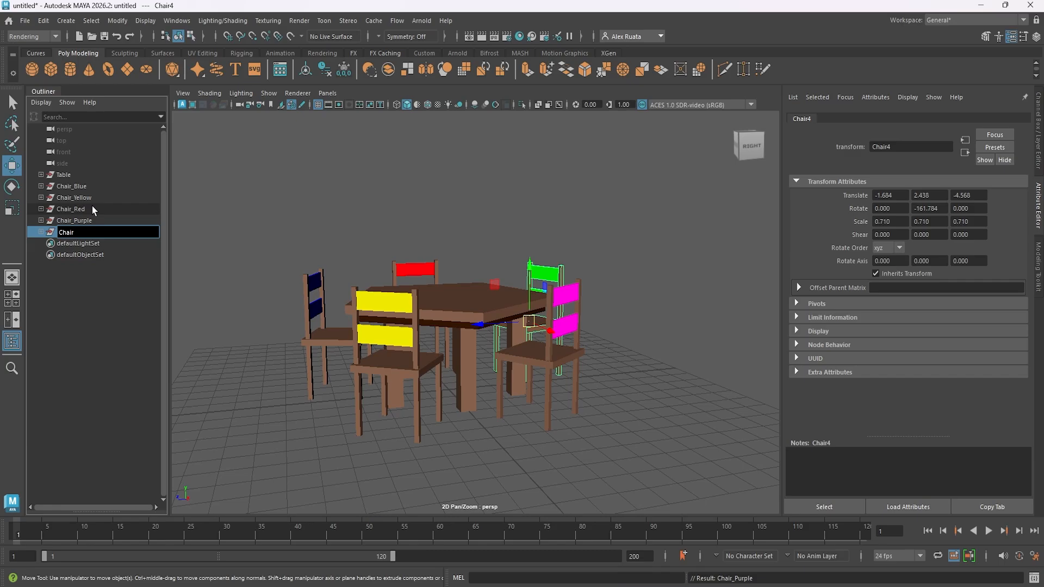
pyautogui.write('_Green')
pyautogui.press('Return')
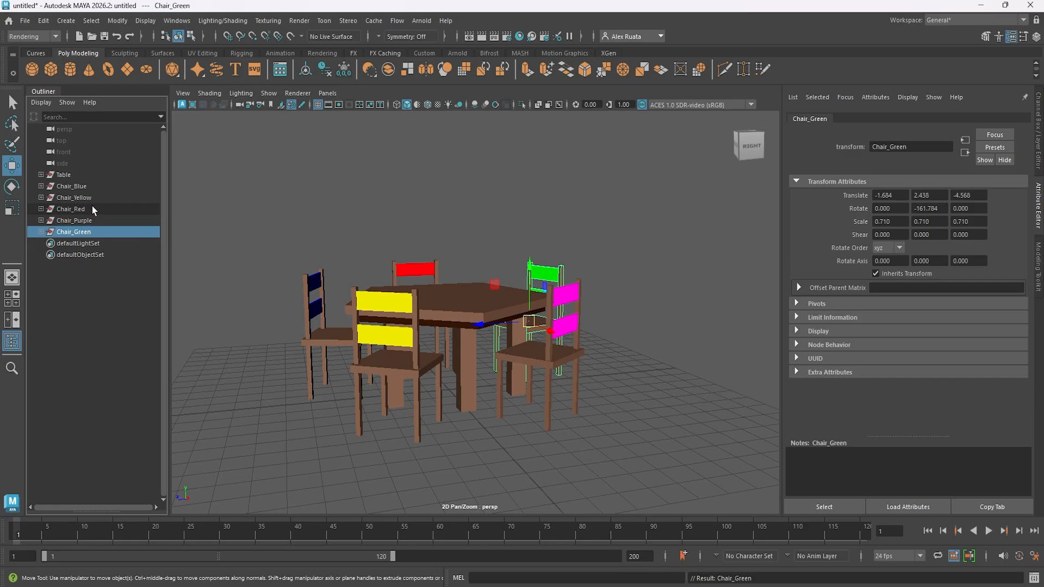
pyautogui.click(259, 212)
pyautogui.keyDown('alt'); pyautogui.moveTo(260, 212); pyautogui.dragTo(397, 259); pyautogui.keyUp('alt')
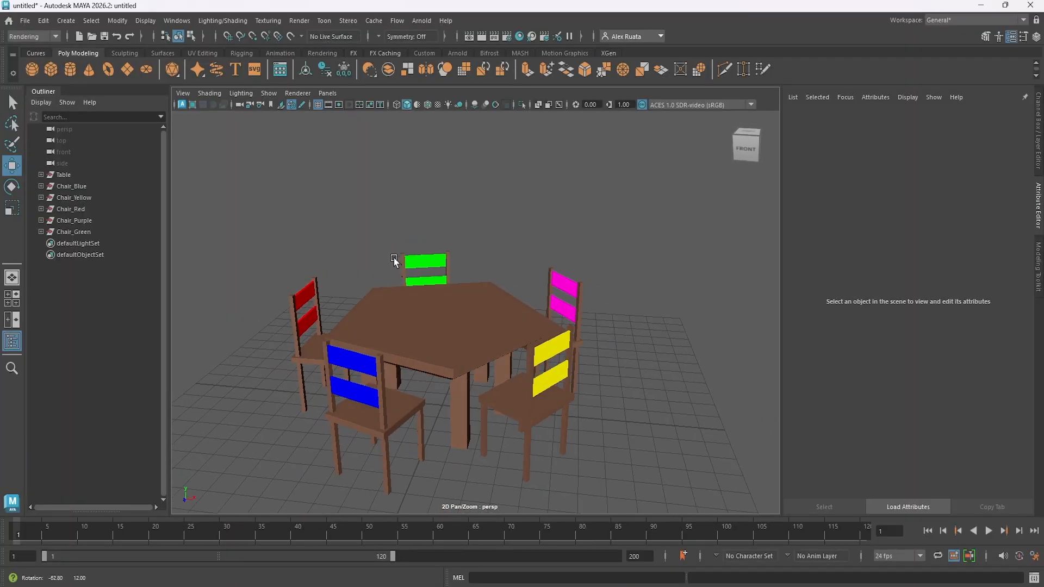
# - Expand the Table and TableTop groups and check which tabletop part each of the two cylinders represents
pyautogui.click(437, 299)
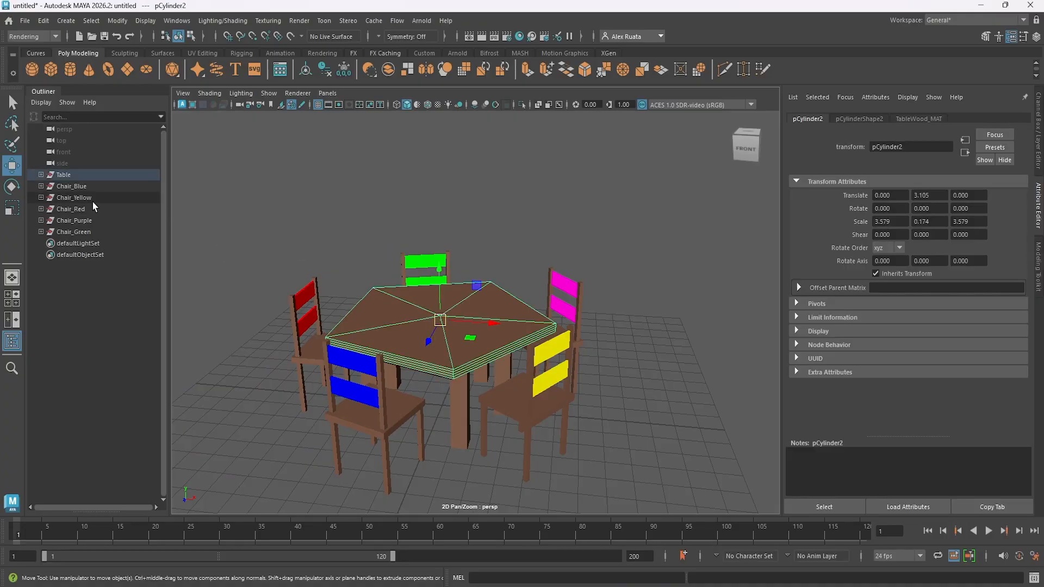
pyautogui.click(72, 175)
pyautogui.click(41, 175)
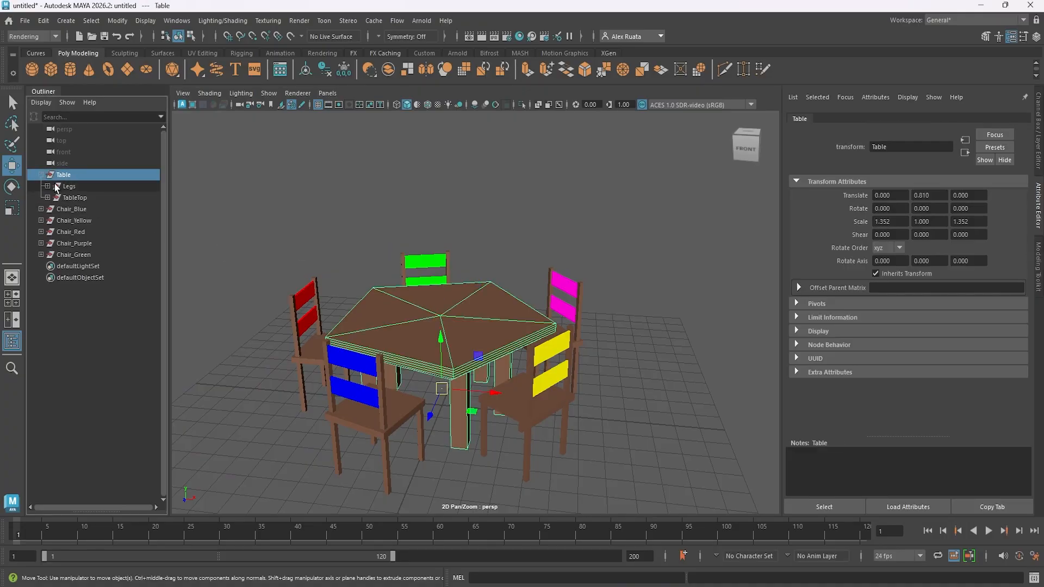
pyautogui.click(47, 197)
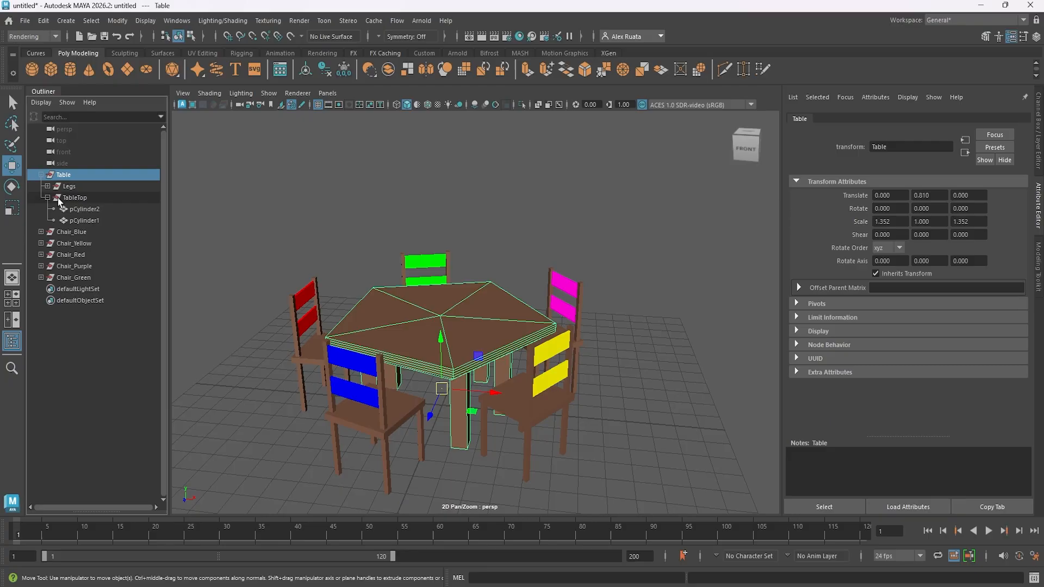
pyautogui.click(80, 210)
pyautogui.click(83, 220)
pyautogui.click(85, 210)
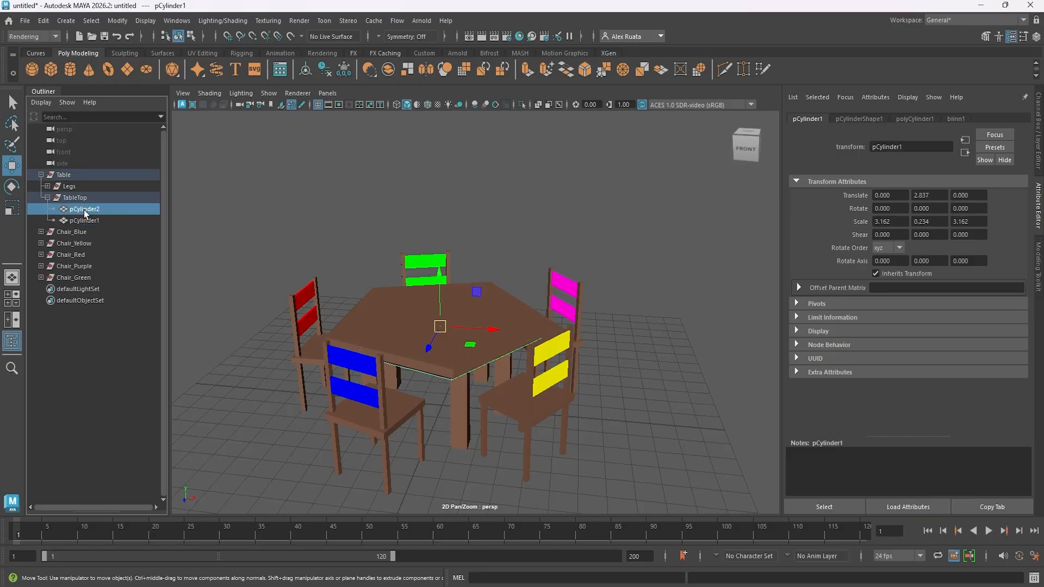
pyautogui.click(86, 219)
pyautogui.click(90, 208)
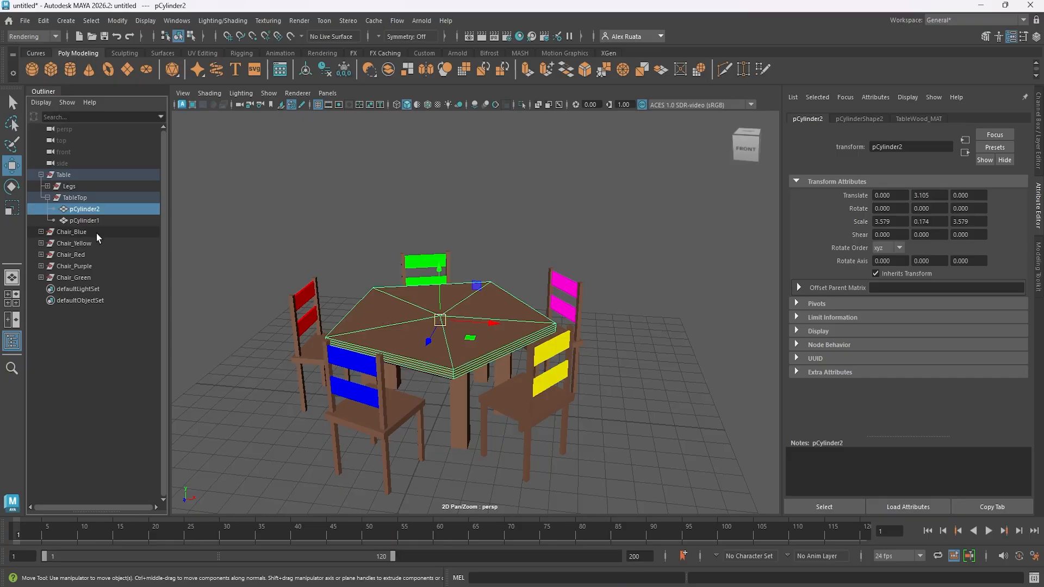
pyautogui.click(86, 220)
# - Check the lower tabletop slab's channel values and attributes, and select the upper slab to view its attributes
pyautogui.click(1036, 36)
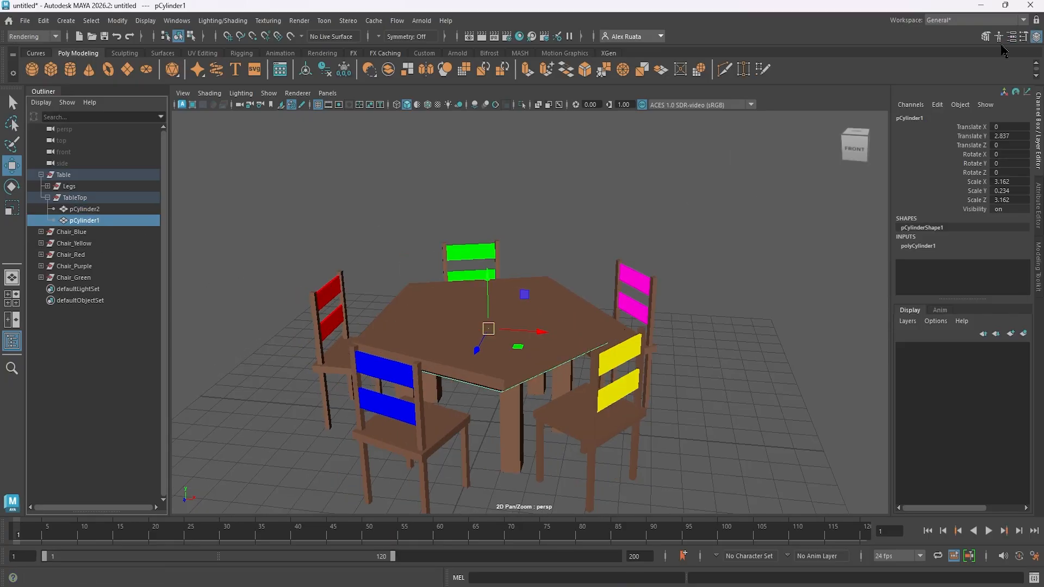
pyautogui.click(1013, 37)
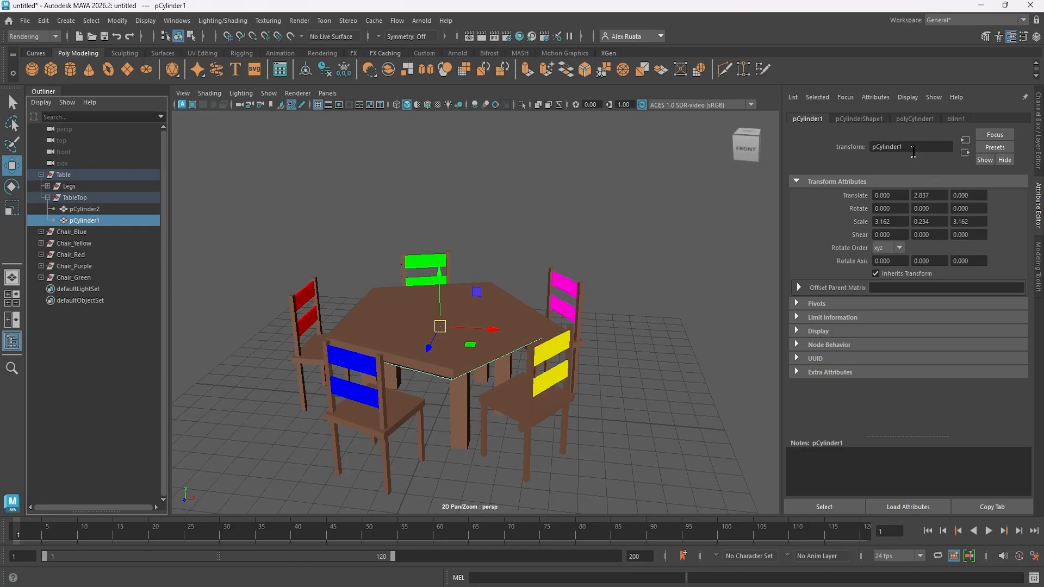
pyautogui.scroll(5, 544, 308)
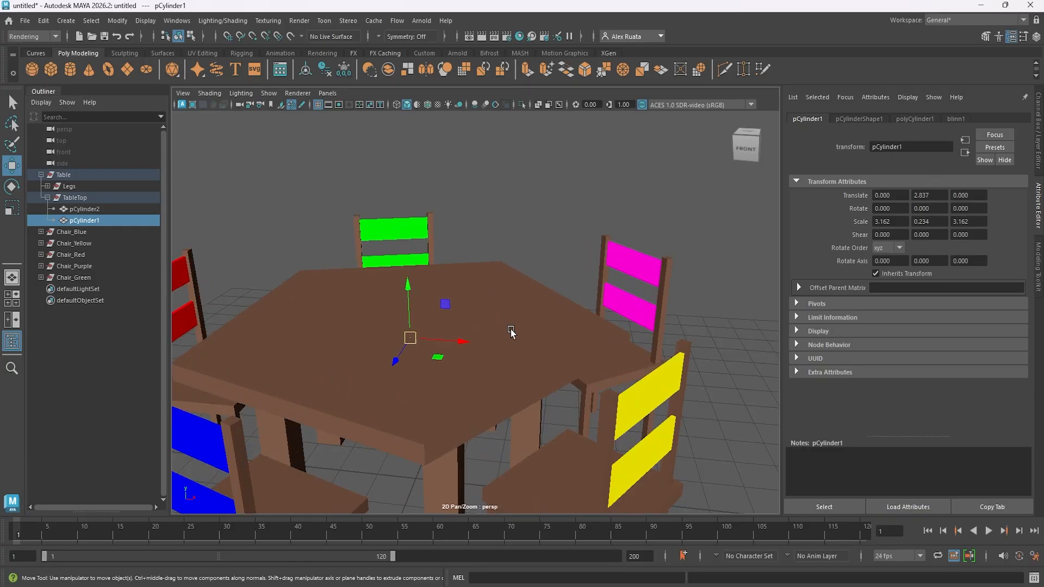
pyautogui.click(525, 313)
pyautogui.keyDown('alt'); pyautogui.moveTo(525, 313); pyautogui.dragTo(529, 305); pyautogui.keyUp('alt')
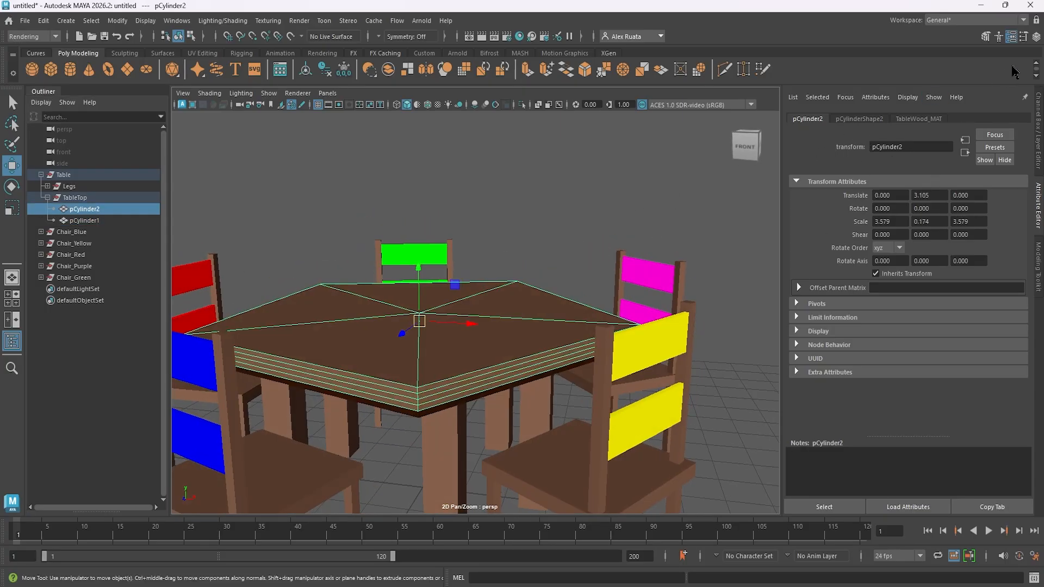
# - Rename the upper tabletop slab pCylinder2 as TableTop
pyautogui.doubleClick(904, 144)
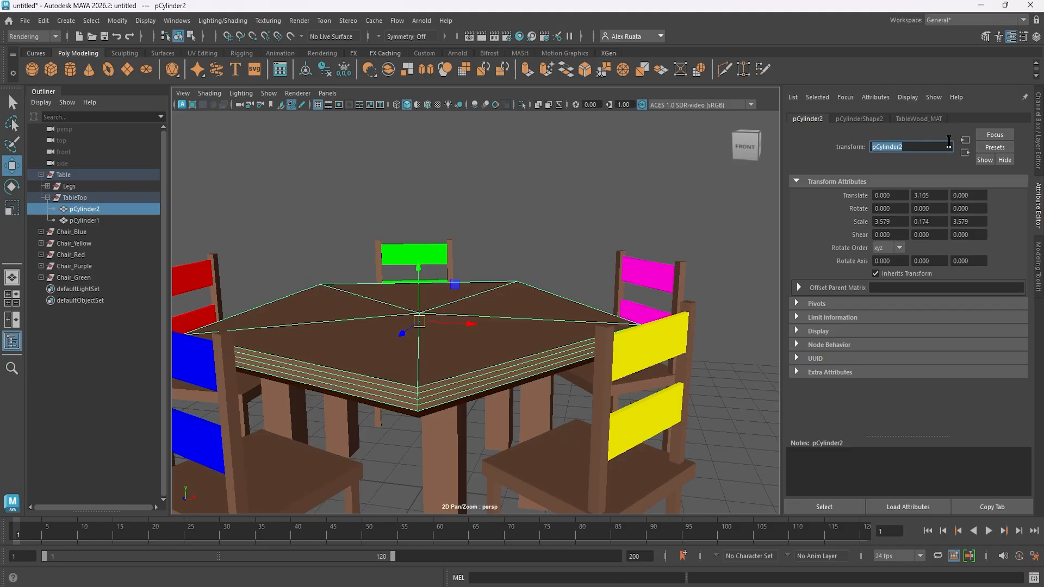
pyautogui.write('TableTop')
pyautogui.press('Return')
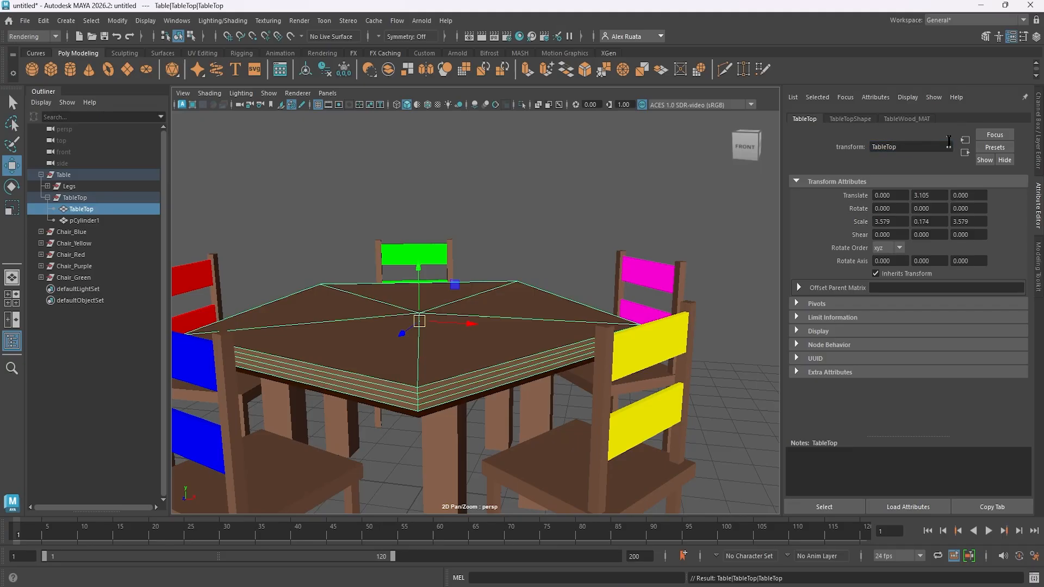
# - Rename the lower tabletop slab pCylinder1 as TableBottom and clear the selection
pyautogui.doubleClick(80, 221)
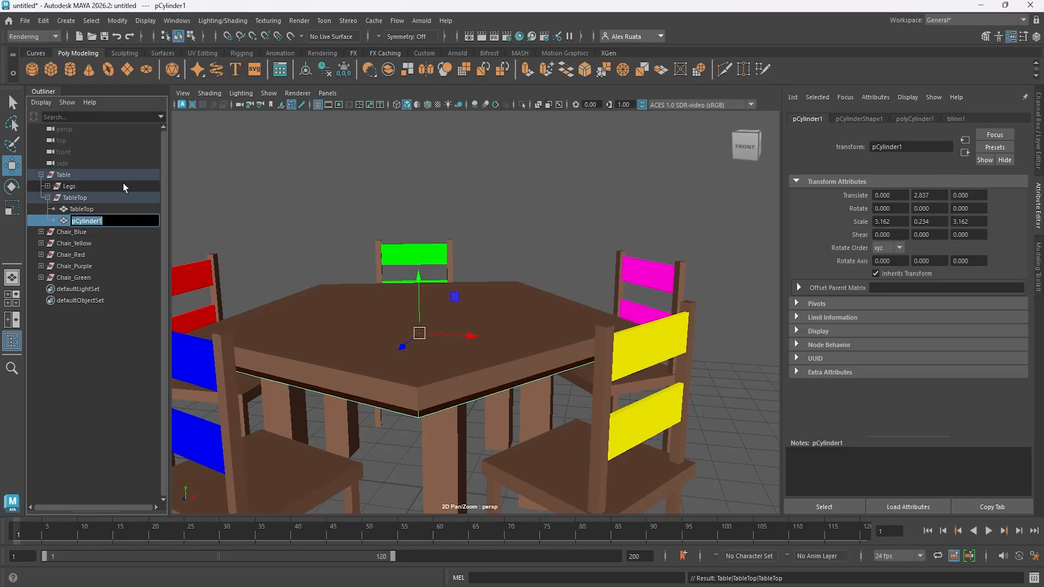
pyautogui.write('TableBottom')
pyautogui.press('Return')
pyautogui.click(239, 210)
# - Collapse the TableTop and Table groups in the Outliner and inspect the table and five chairs from several angles
pyautogui.keyDown('alt'); pyautogui.moveTo(268, 210); pyautogui.dragTo(324, 210, button='middle'); pyautogui.keyUp('alt')
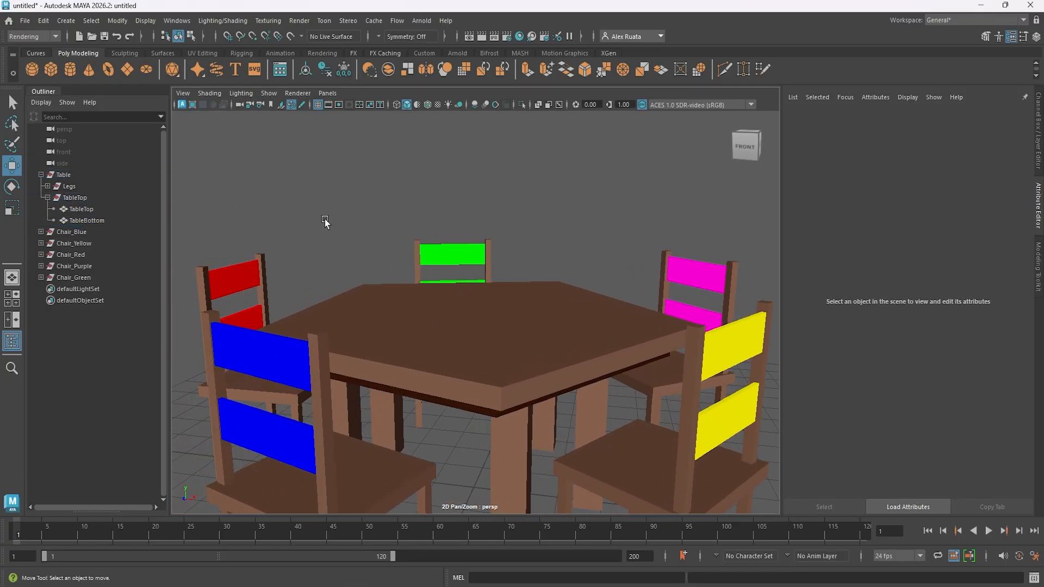
pyautogui.keyDown('alt'); pyautogui.moveTo(324, 222); pyautogui.dragTo(329, 210); pyautogui.keyUp('alt')
pyautogui.keyDown('alt'); pyautogui.moveTo(457, 270); pyautogui.dragTo(330, 272, button='right'); pyautogui.keyUp('alt')
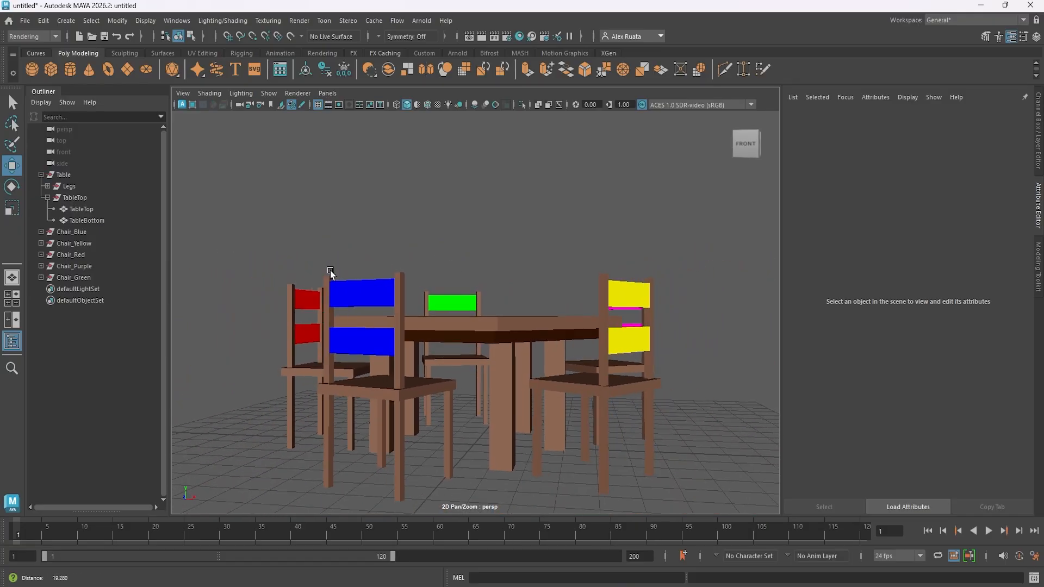
pyautogui.keyDown('alt'); pyautogui.moveTo(330, 272); pyautogui.dragTo(309, 301); pyautogui.keyUp('alt')
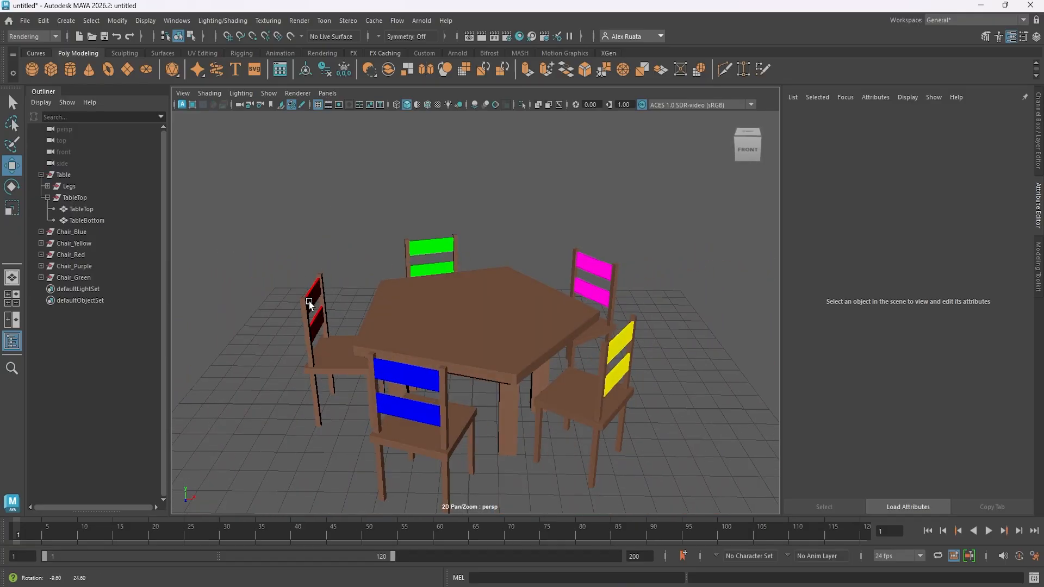
pyautogui.click(47, 197)
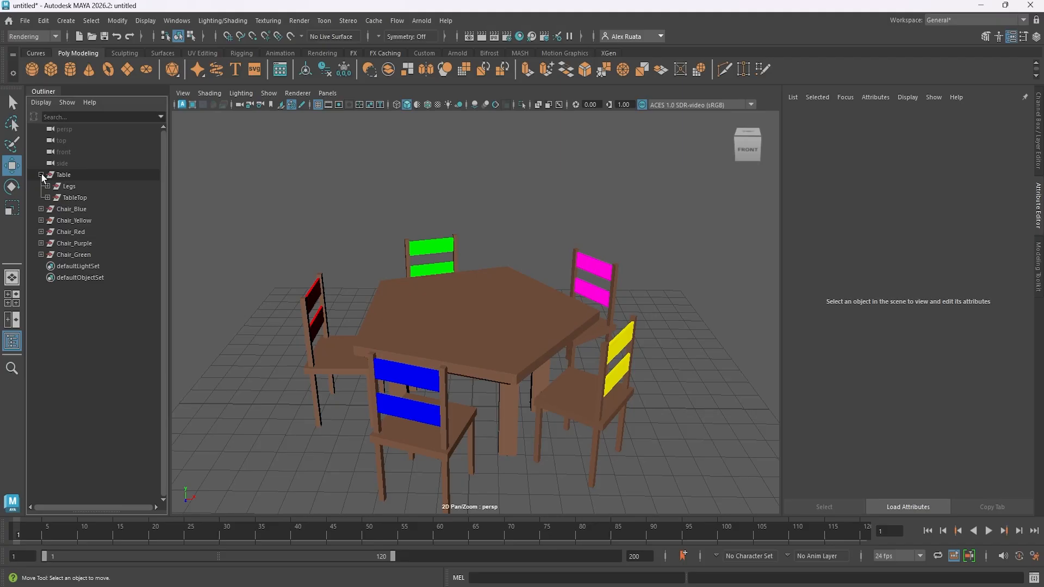
pyautogui.keyDown('alt'); pyautogui.moveTo(378, 271); pyautogui.dragTo(398, 276); pyautogui.keyUp('alt')
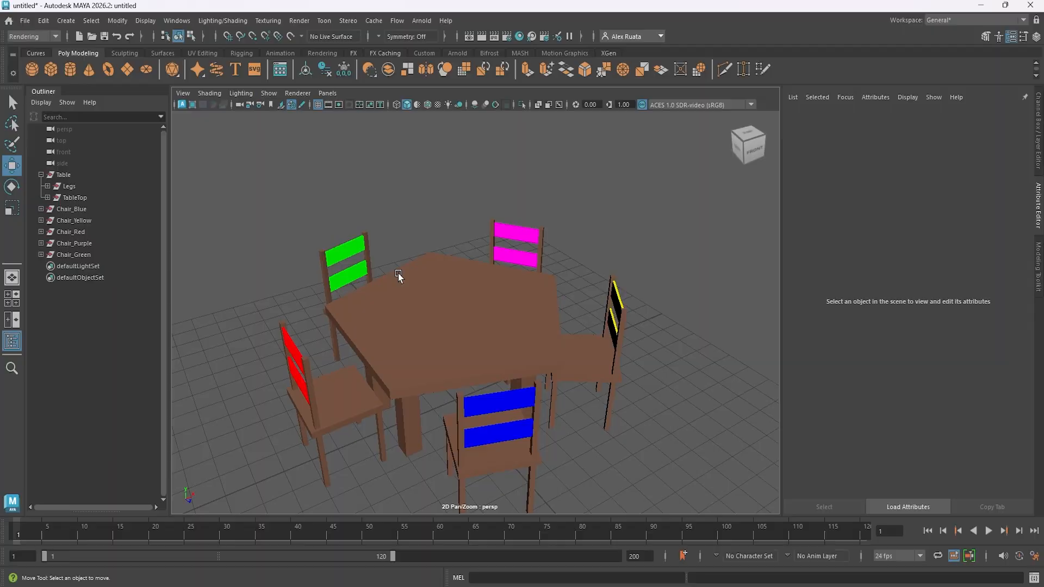
pyautogui.click(40, 175)
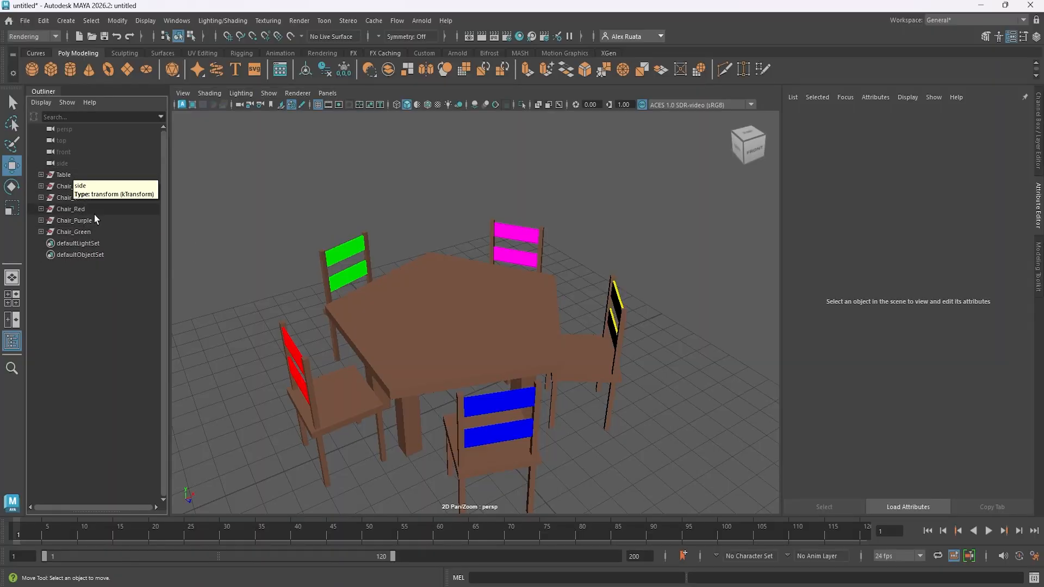
pyautogui.keyDown('alt'); pyautogui.moveTo(438, 264); pyautogui.dragTo(441, 247, button='middle'); pyautogui.keyUp('alt')
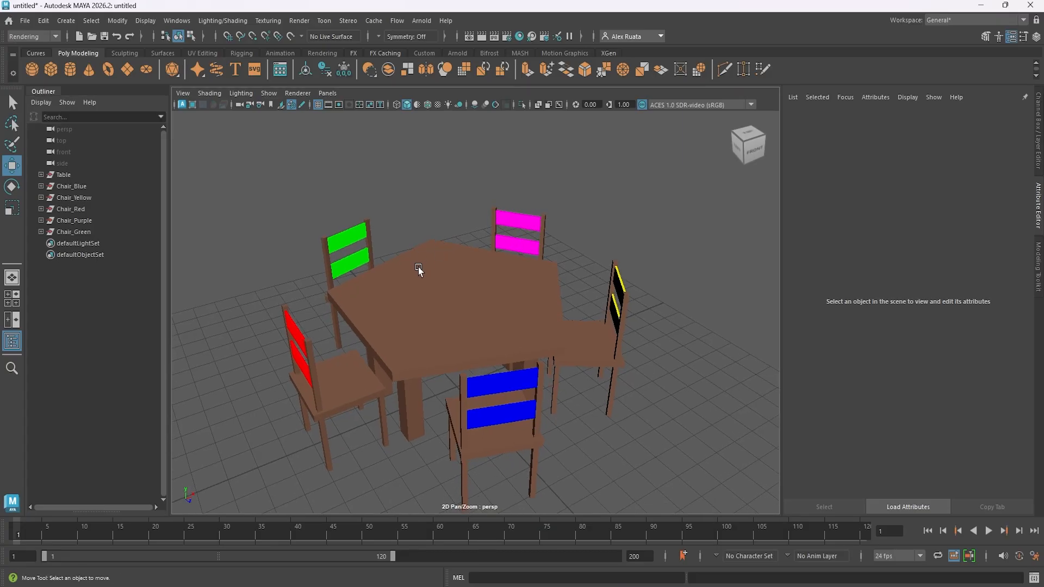
pyautogui.keyDown('alt'); pyautogui.moveTo(399, 286); pyautogui.dragTo(431, 280); pyautogui.keyUp('alt')
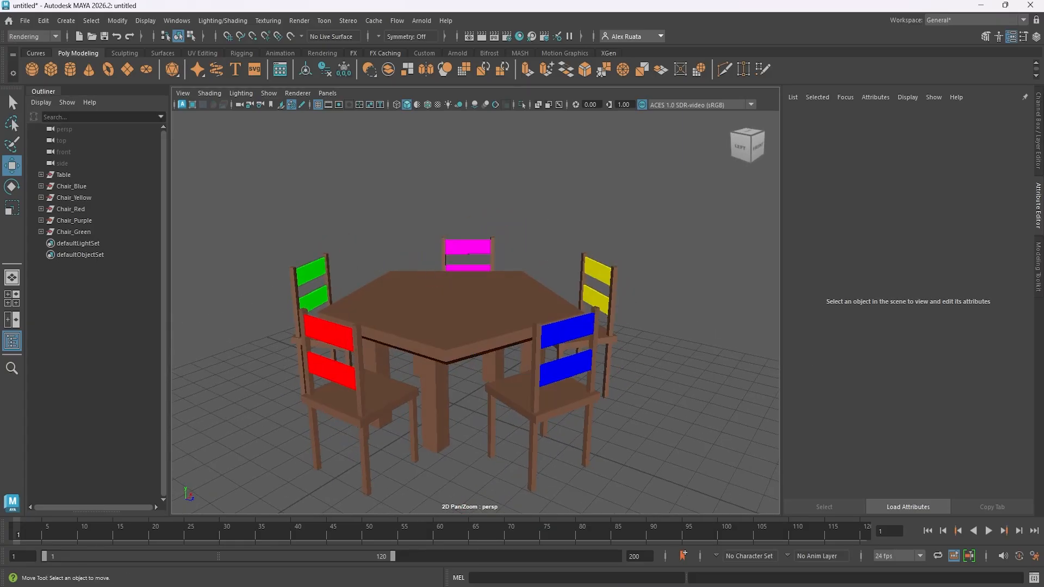